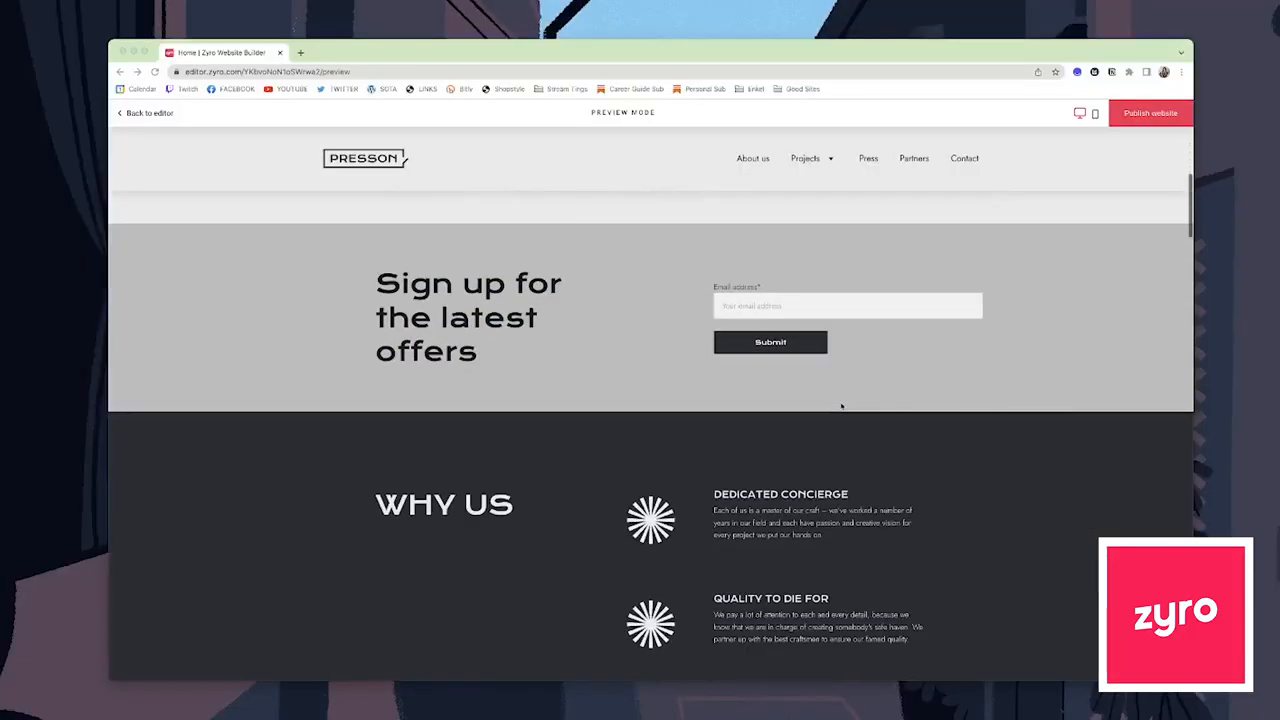
{"action": "scroll", "coordinate": [860, 423], "scroll_direction": "down", "scroll_amount": 2}
- Back in the editor, make the listing price $235 per day and the button label Book Now
{"action": "left_click", "coordinate": [149, 113]}
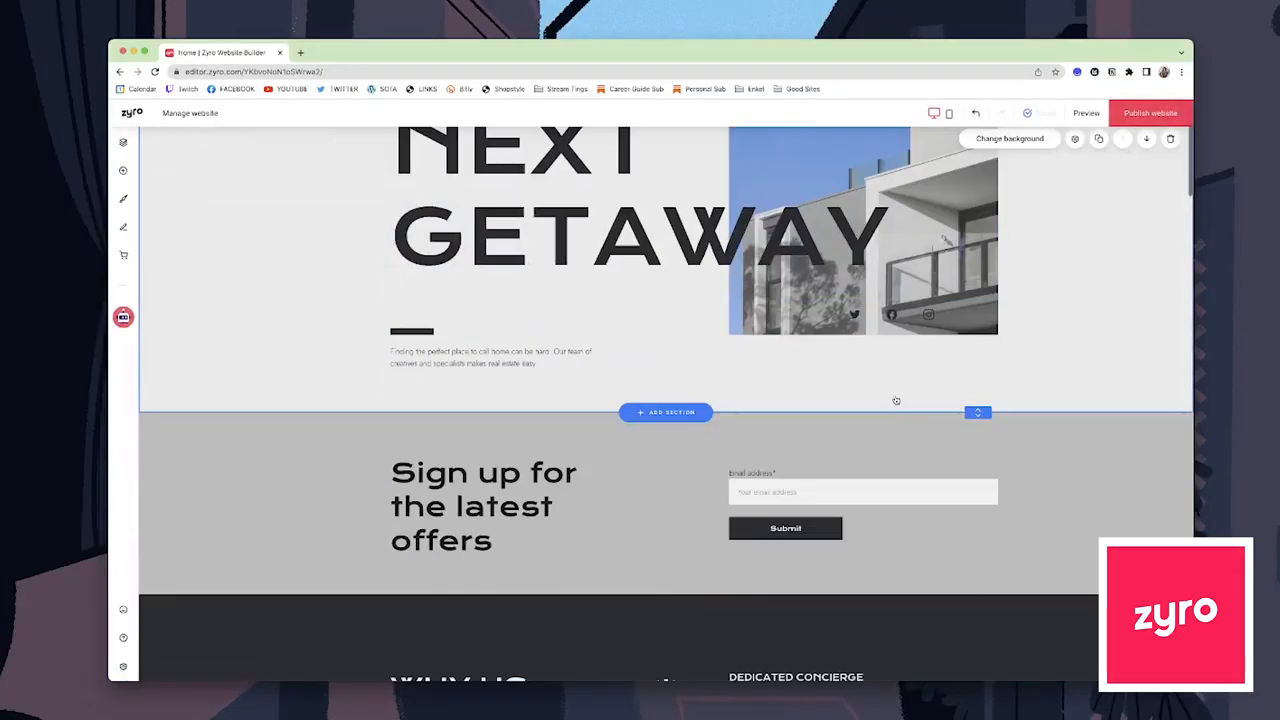
{"action": "scroll", "coordinate": [894, 400], "scroll_direction": "down", "scroll_amount": 5}
{"action": "scroll", "coordinate": [914, 380], "scroll_direction": "down", "scroll_amount": 3}
{"action": "scroll", "coordinate": [914, 380], "scroll_direction": "down", "scroll_amount": 3}
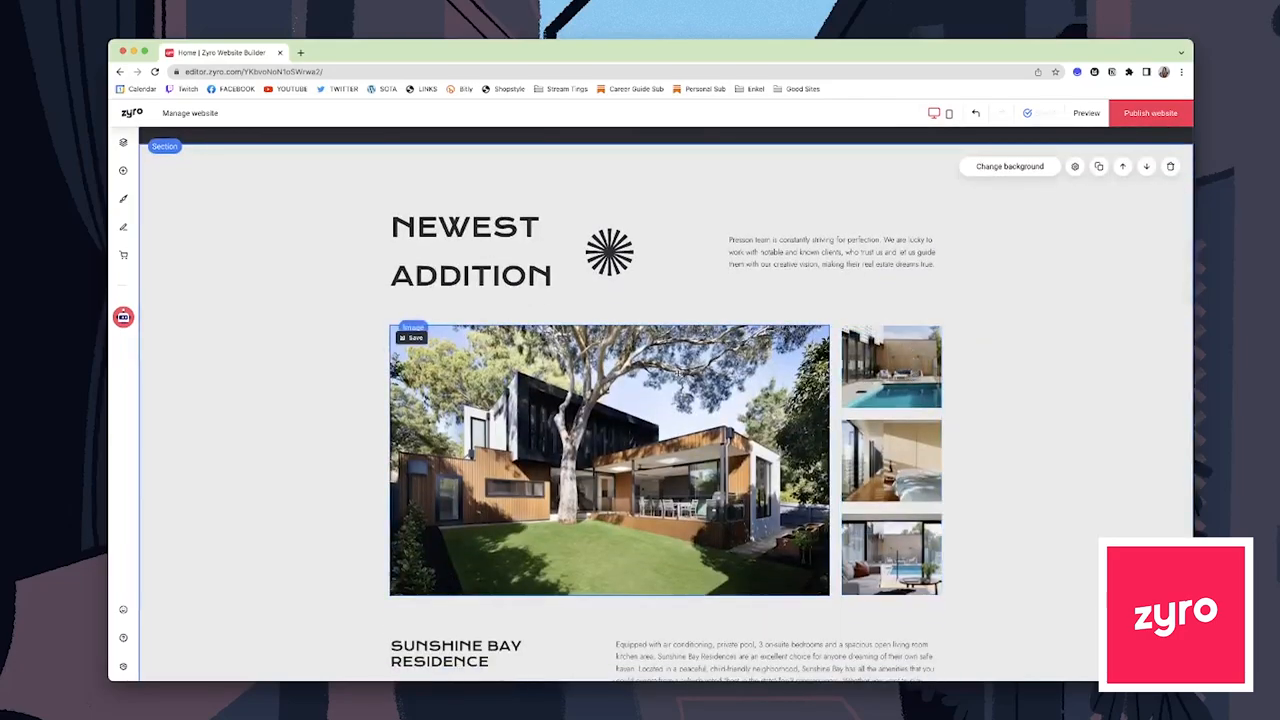
{"action": "scroll", "coordinate": [904, 461], "scroll_direction": "down", "scroll_amount": 3}
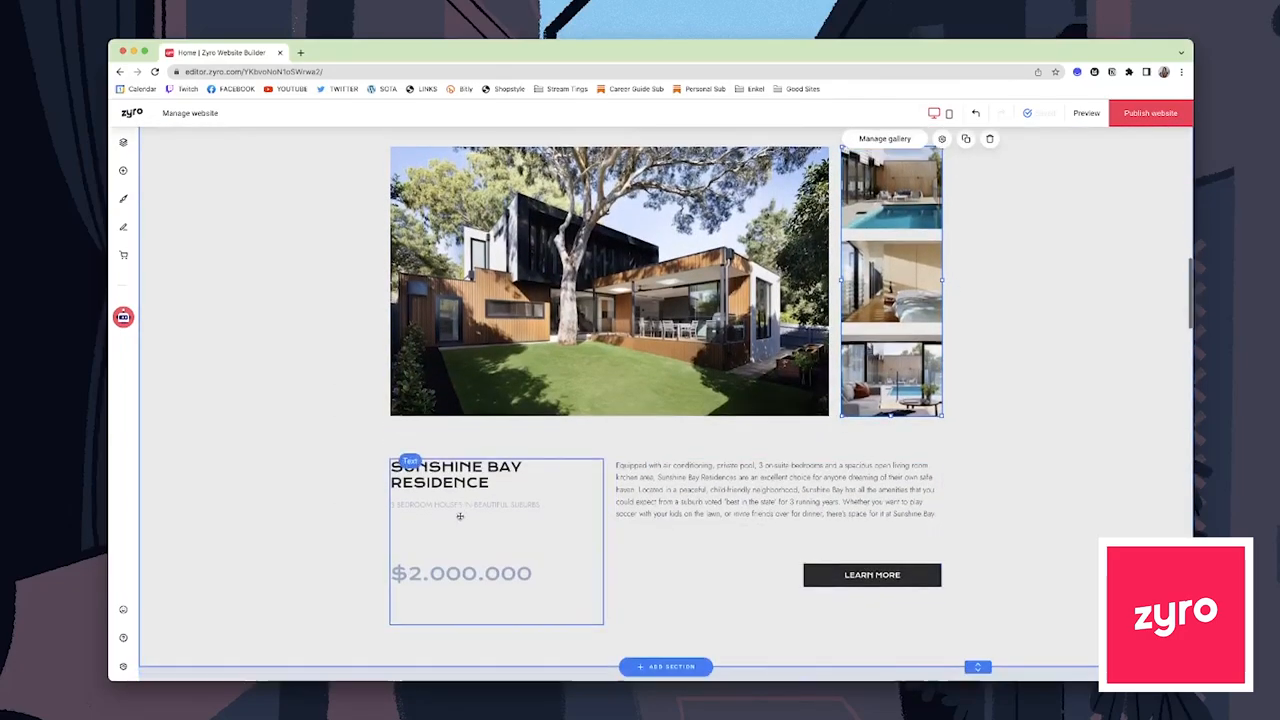
{"action": "scroll", "coordinate": [500, 480], "scroll_direction": "down", "scroll_amount": 1}
{"action": "left_click", "coordinate": [420, 534]}
{"action": "left_click_drag", "start_coordinate": [403, 532], "coordinate": [404, 510]}
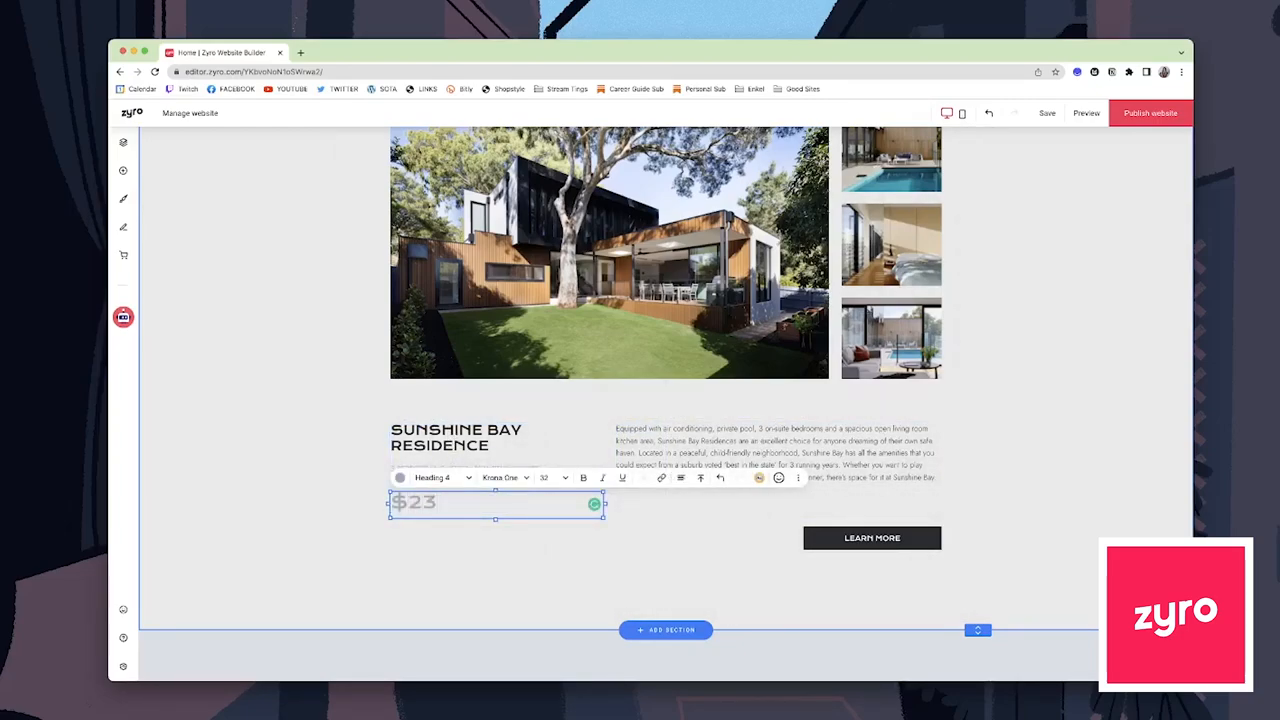
{"action": "left_click", "coordinate": [806, 538]}
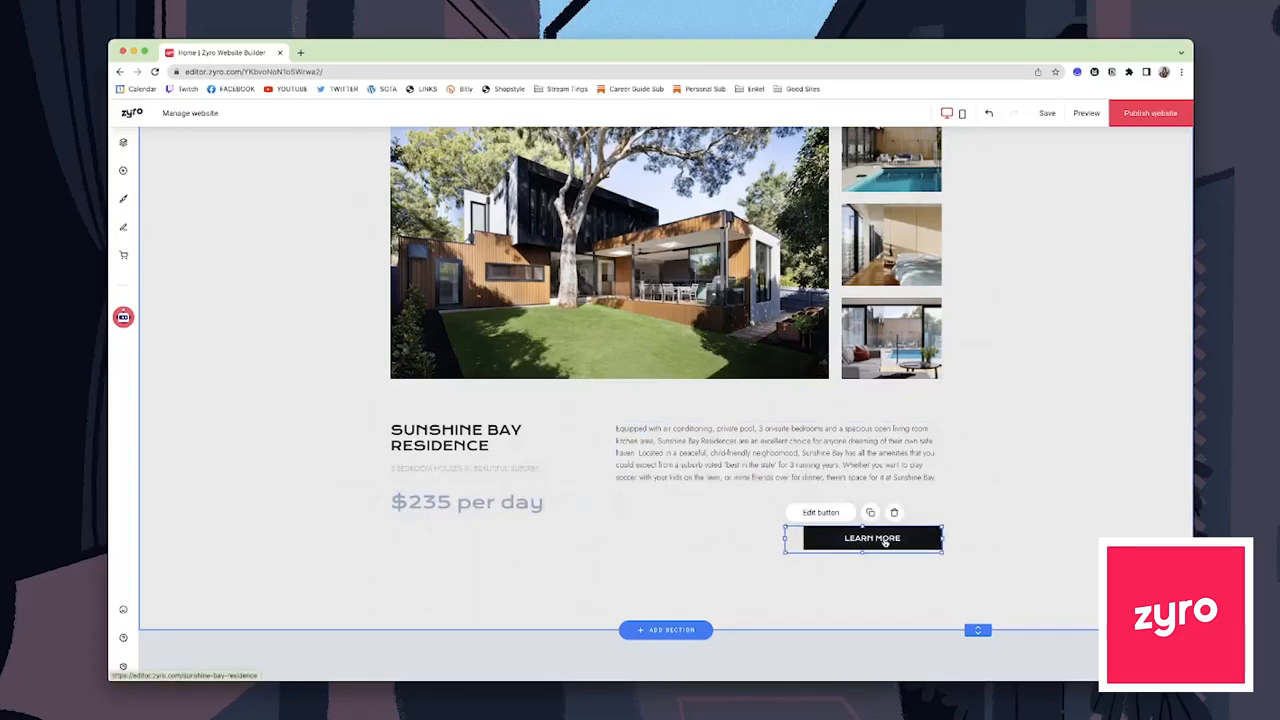
{"action": "left_click", "coordinate": [878, 540]}
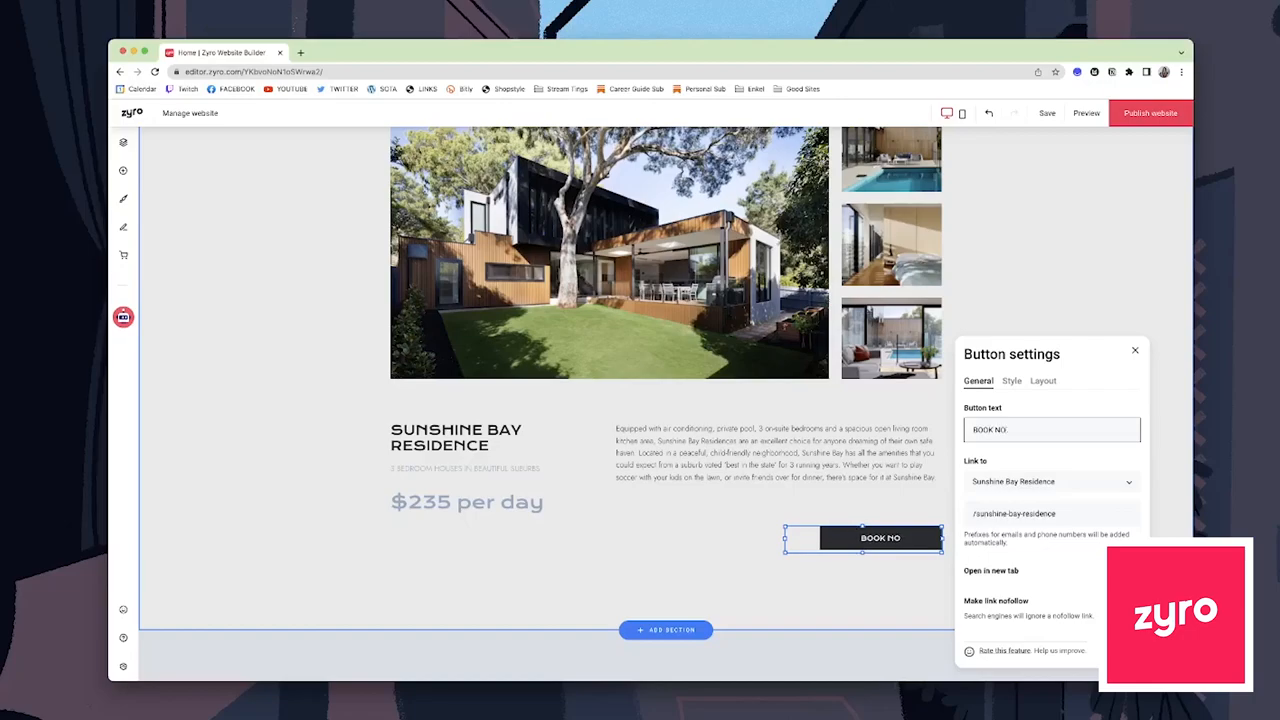
{"action": "key", "text": "Escape"}
{"action": "scroll", "coordinate": [527, 279], "scroll_direction": "up", "scroll_amount": 3}
{"action": "scroll", "coordinate": [527, 279], "scroll_direction": "down", "scroll_amount": 8}
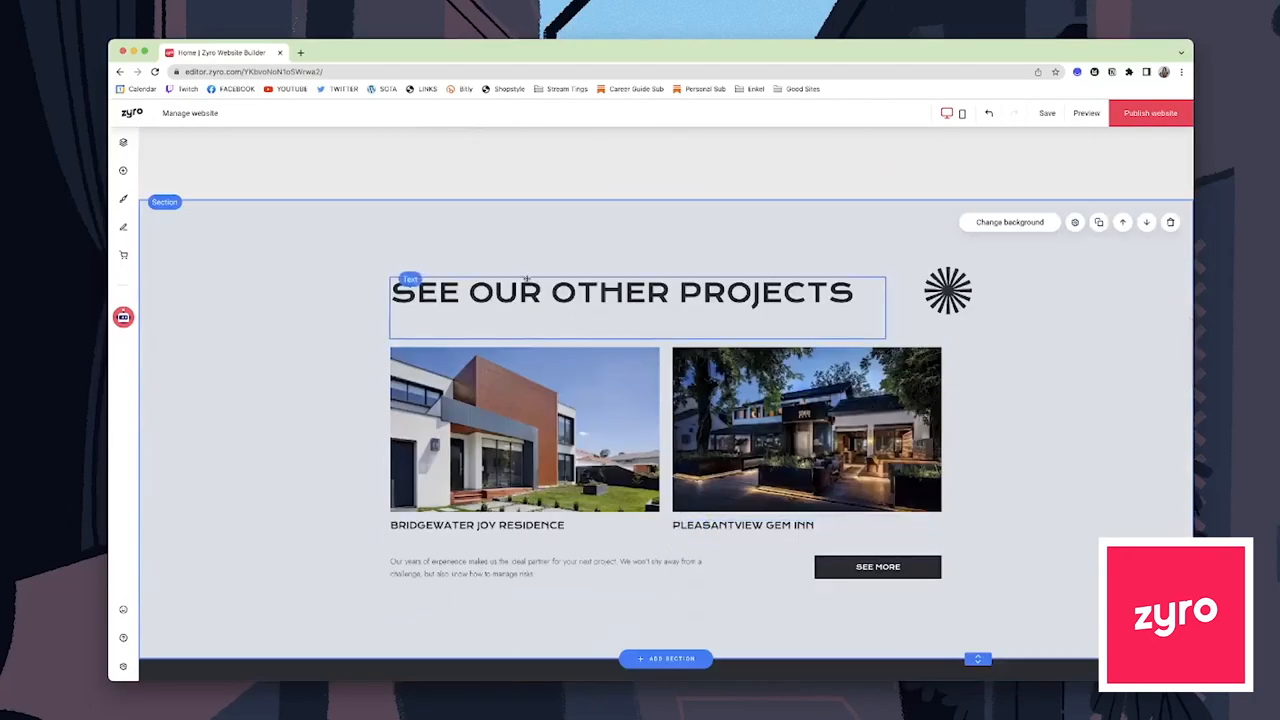
- Retitle the heading See Our Other Homes and move the sign-up heading right of the form
{"action": "left_click", "coordinate": [527, 279]}
{"action": "left_click_drag", "start_coordinate": [680, 292], "coordinate": [921, 322]}
{"action": "type", "text": "HOM"}
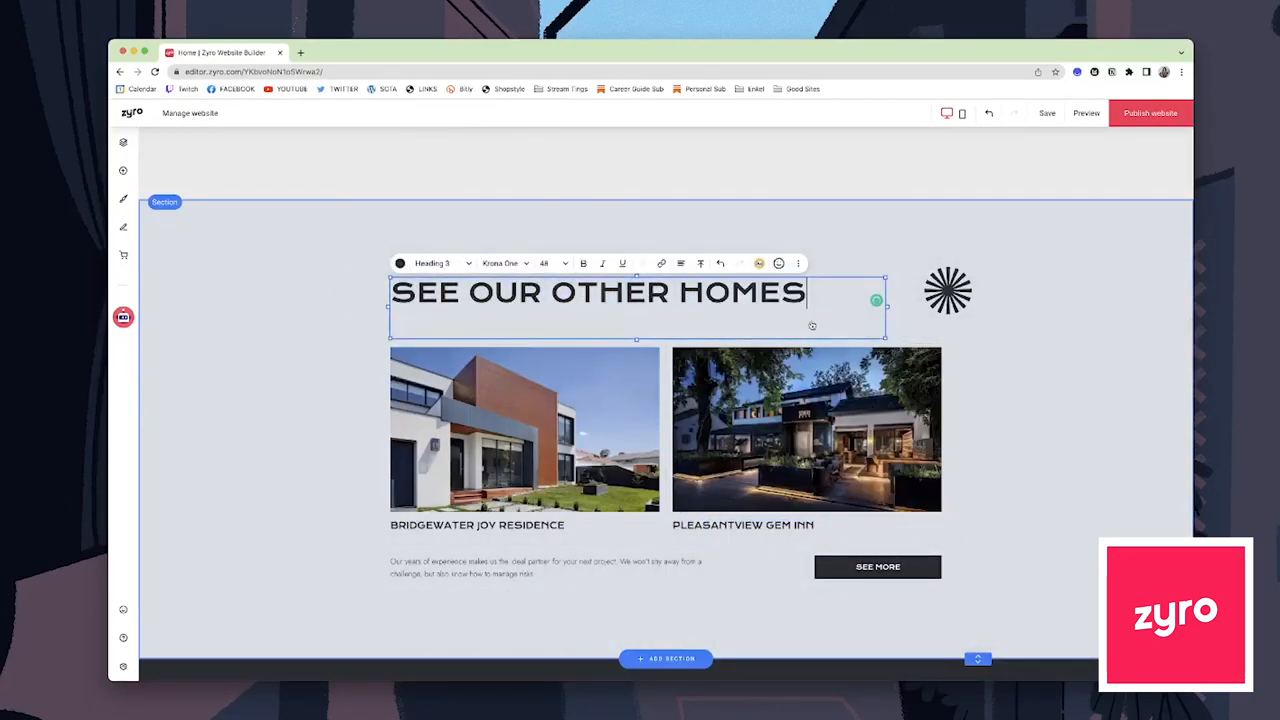
{"action": "key", "text": "Escape"}
{"action": "scroll", "coordinate": [891, 537], "scroll_direction": "down", "scroll_amount": 5}
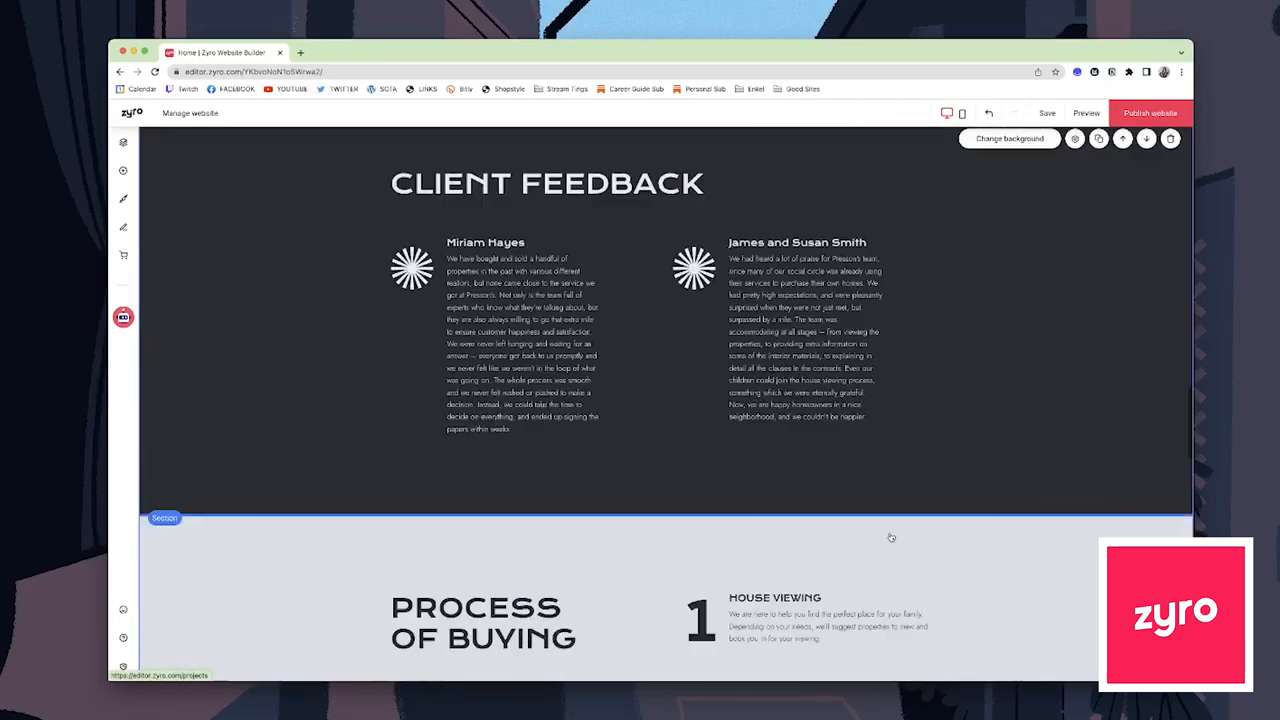
{"action": "scroll", "coordinate": [891, 537], "scroll_direction": "down", "scroll_amount": 5}
{"action": "scroll", "coordinate": [1089, 409], "scroll_direction": "up", "scroll_amount": 15}
{"action": "scroll", "coordinate": [1094, 406], "scroll_direction": "down", "scroll_amount": 2}
{"action": "scroll", "coordinate": [1094, 406], "scroll_direction": "down", "scroll_amount": 2}
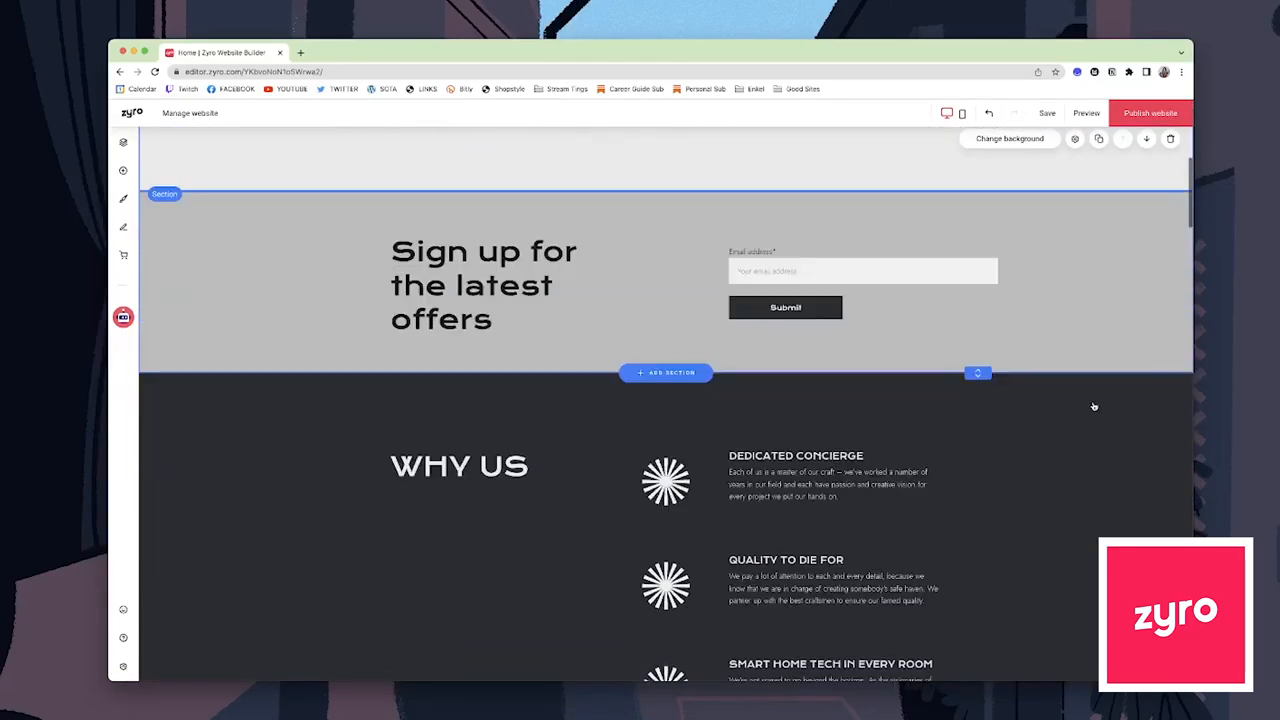
{"action": "left_click", "coordinate": [480, 285]}
{"action": "left_click_drag", "start_coordinate": [480, 285], "coordinate": [770, 285]}
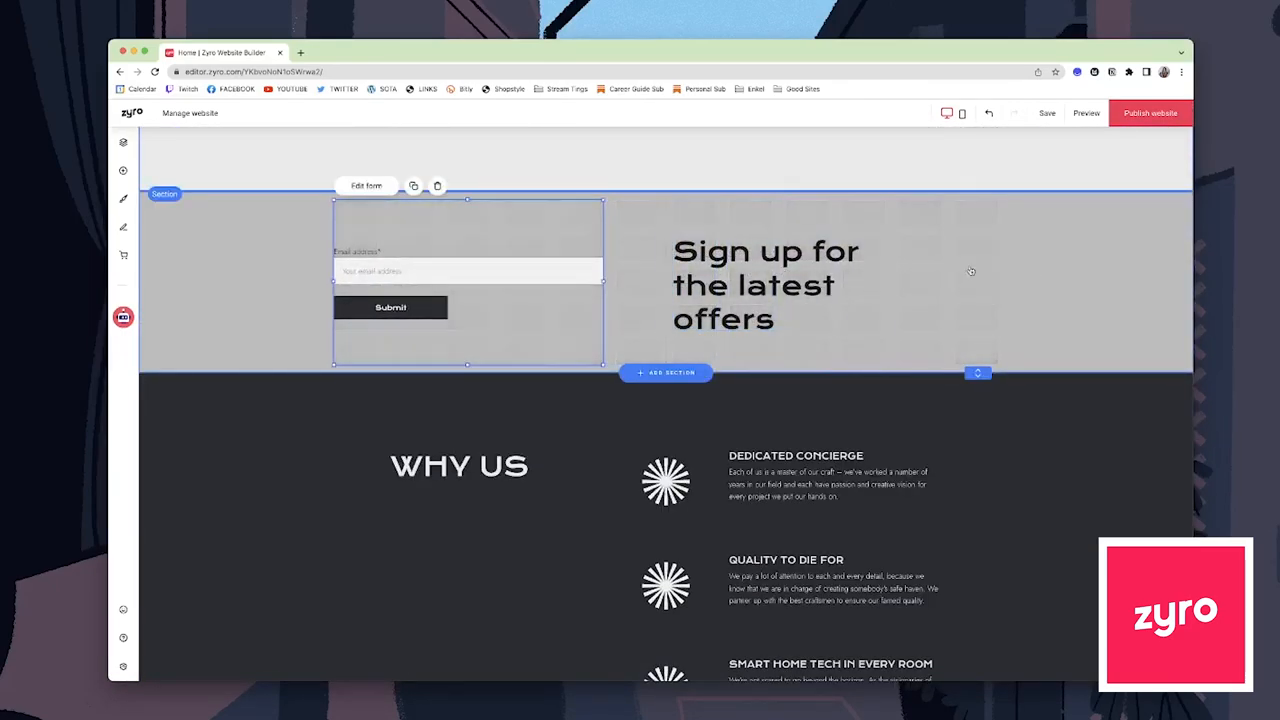
{"action": "left_click_drag", "start_coordinate": [971, 271], "coordinate": [960, 275]}
{"action": "scroll", "coordinate": [1050, 250], "scroll_direction": "up", "scroll_amount": 3}
- Preview the edited homepage, return to the editor and switch to the desktop layout
{"action": "left_click", "coordinate": [1086, 112]}
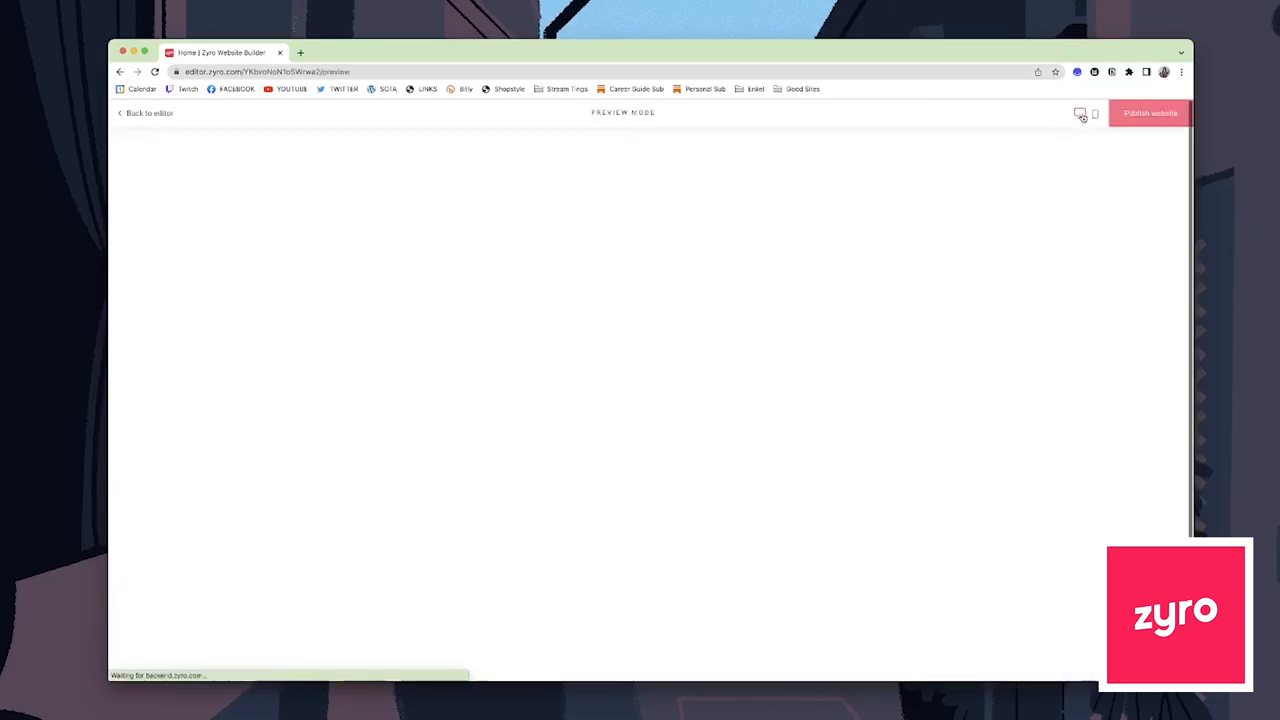
{"action": "scroll", "coordinate": [643, 395], "scroll_direction": "down", "scroll_amount": 3}
{"action": "scroll", "coordinate": [643, 395], "scroll_direction": "down", "scroll_amount": 3}
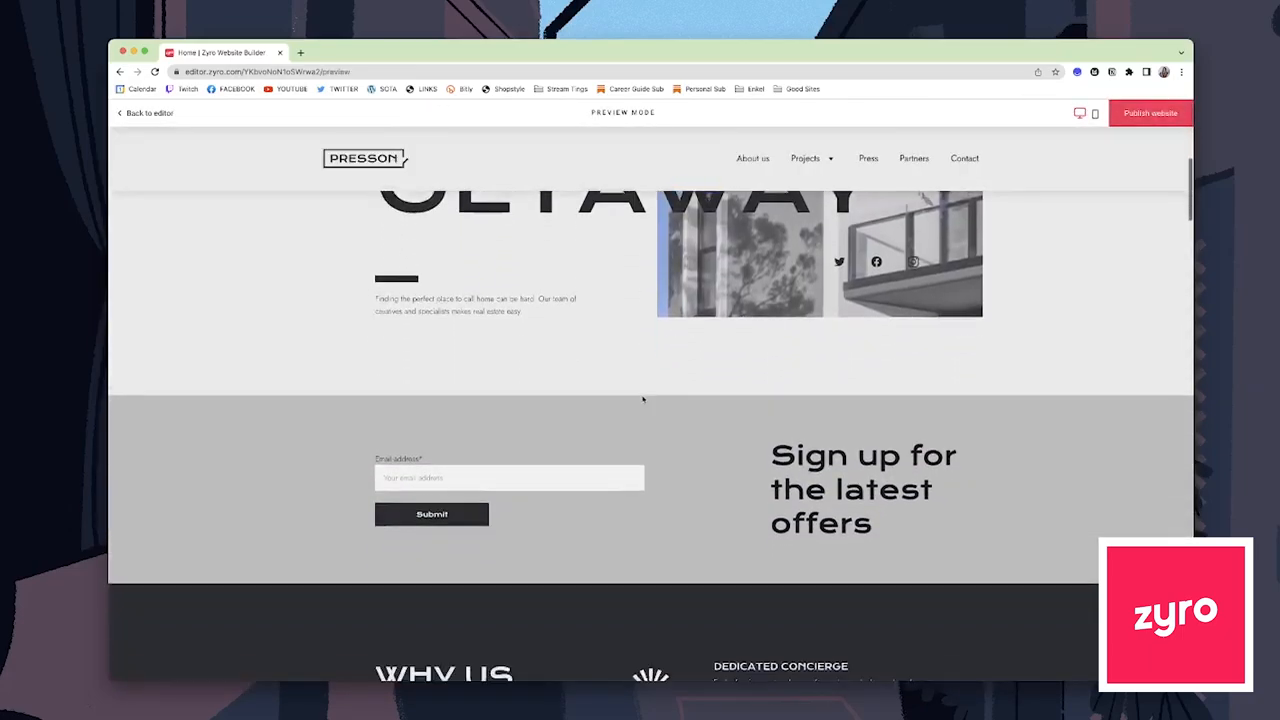
{"action": "scroll", "coordinate": [643, 397], "scroll_direction": "down", "scroll_amount": 3}
{"action": "scroll", "coordinate": [643, 399], "scroll_direction": "down", "scroll_amount": 3}
{"action": "scroll", "coordinate": [643, 399], "scroll_direction": "down", "scroll_amount": 3}
{"action": "scroll", "coordinate": [643, 399], "scroll_direction": "down", "scroll_amount": 3}
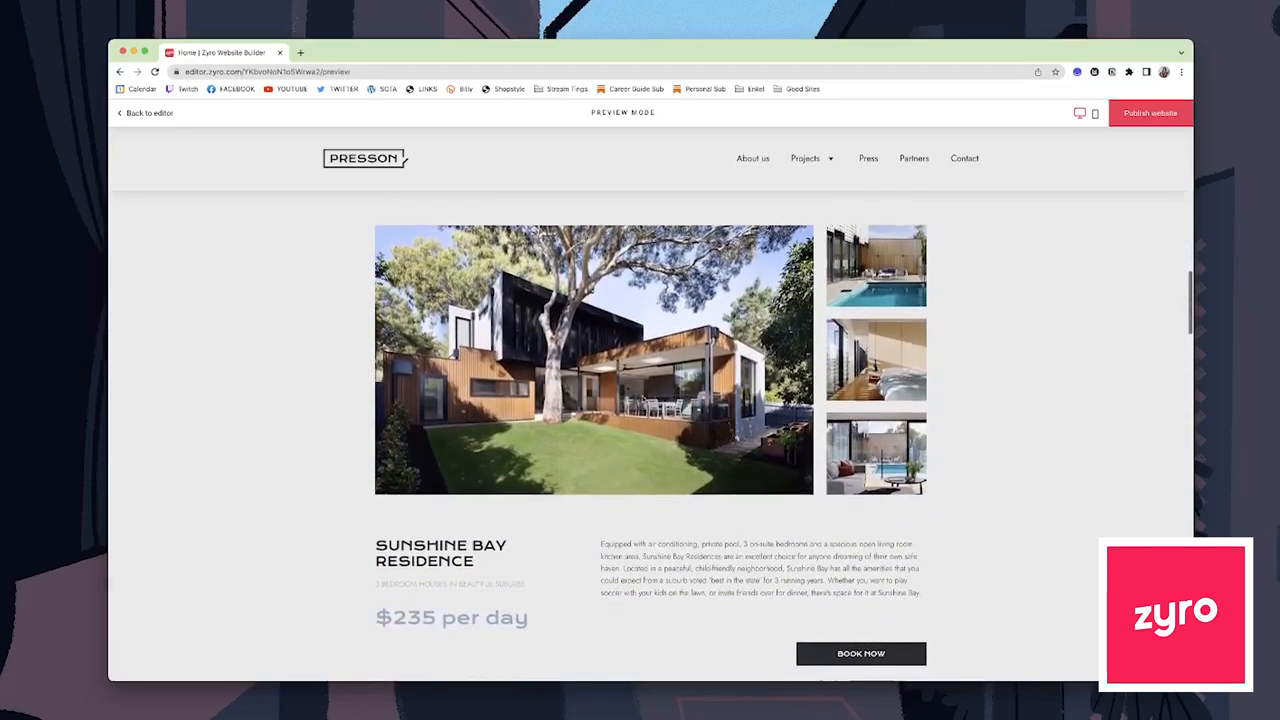
{"action": "scroll", "coordinate": [643, 399], "scroll_direction": "down", "scroll_amount": 3}
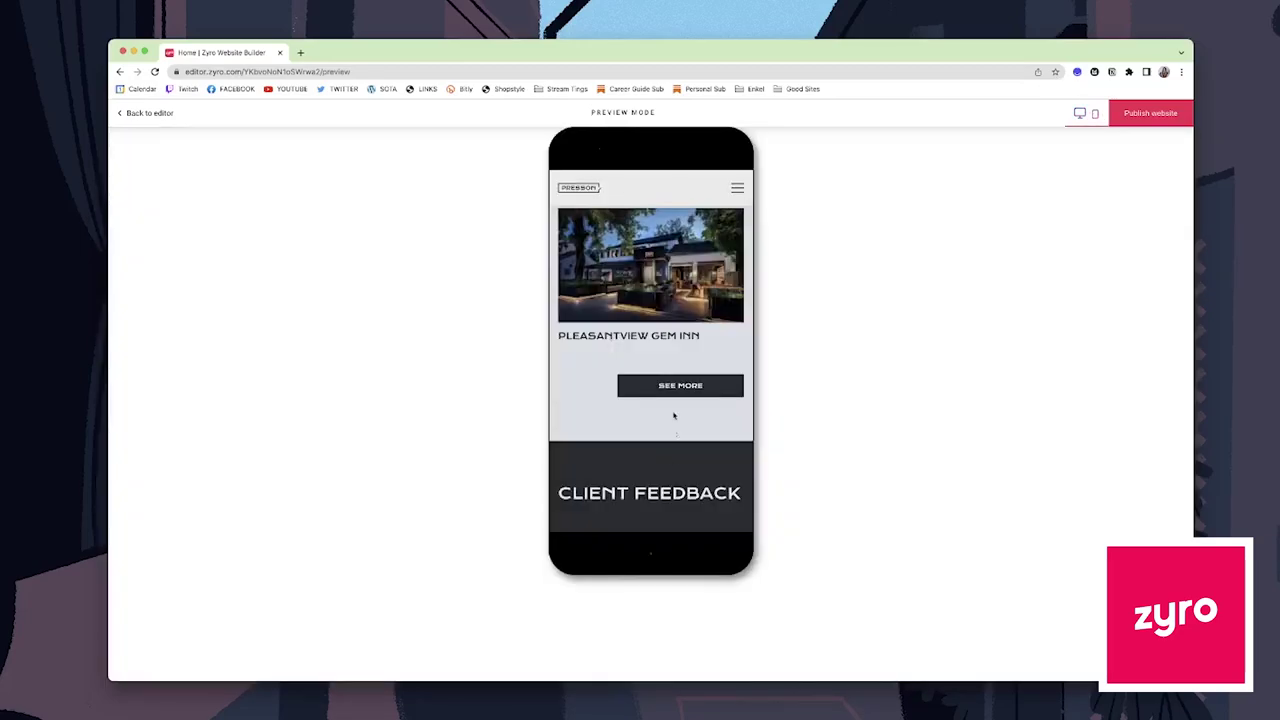
{"action": "scroll", "coordinate": [673, 415], "scroll_direction": "down", "scroll_amount": 3}
{"action": "scroll", "coordinate": [650, 380], "scroll_direction": "up", "scroll_amount": 5}
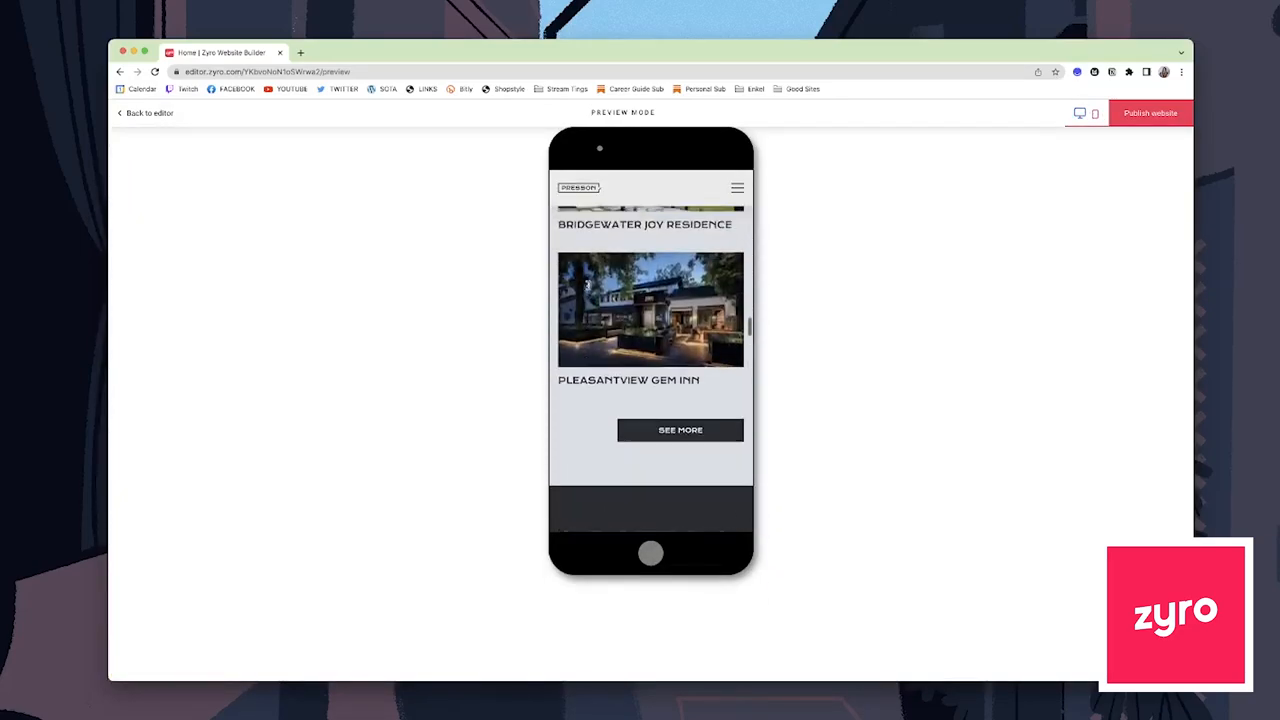
{"action": "scroll", "coordinate": [620, 340], "scroll_direction": "up", "scroll_amount": 5}
{"action": "scroll", "coordinate": [588, 287], "scroll_direction": "up", "scroll_amount": 3}
{"action": "scroll", "coordinate": [588, 287], "scroll_direction": "down", "scroll_amount": 5}
{"action": "scroll", "coordinate": [588, 287], "scroll_direction": "down", "scroll_amount": 5}
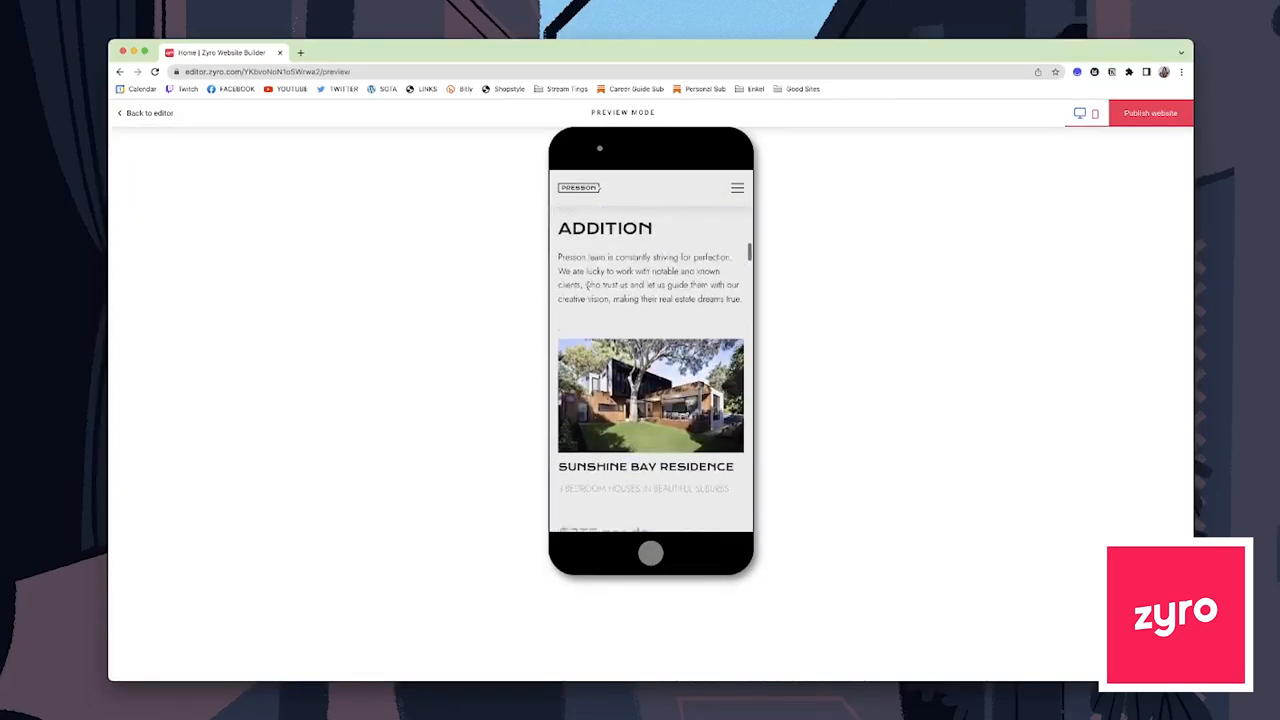
{"action": "scroll", "coordinate": [588, 287], "scroll_direction": "down", "scroll_amount": 5}
{"action": "scroll", "coordinate": [588, 288], "scroll_direction": "down", "scroll_amount": 5}
{"action": "scroll", "coordinate": [588, 287], "scroll_direction": "up", "scroll_amount": 15}
{"action": "scroll", "coordinate": [588, 287], "scroll_direction": "up", "scroll_amount": 3}
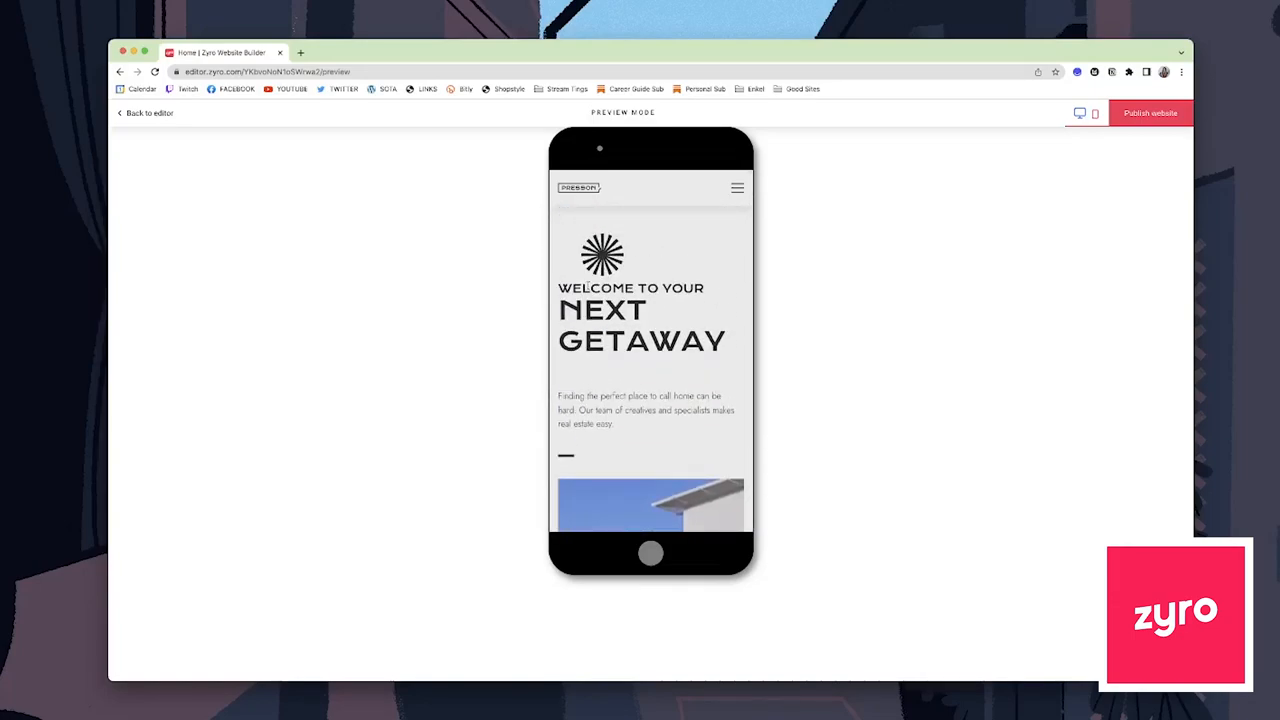
{"action": "left_click", "coordinate": [145, 113]}
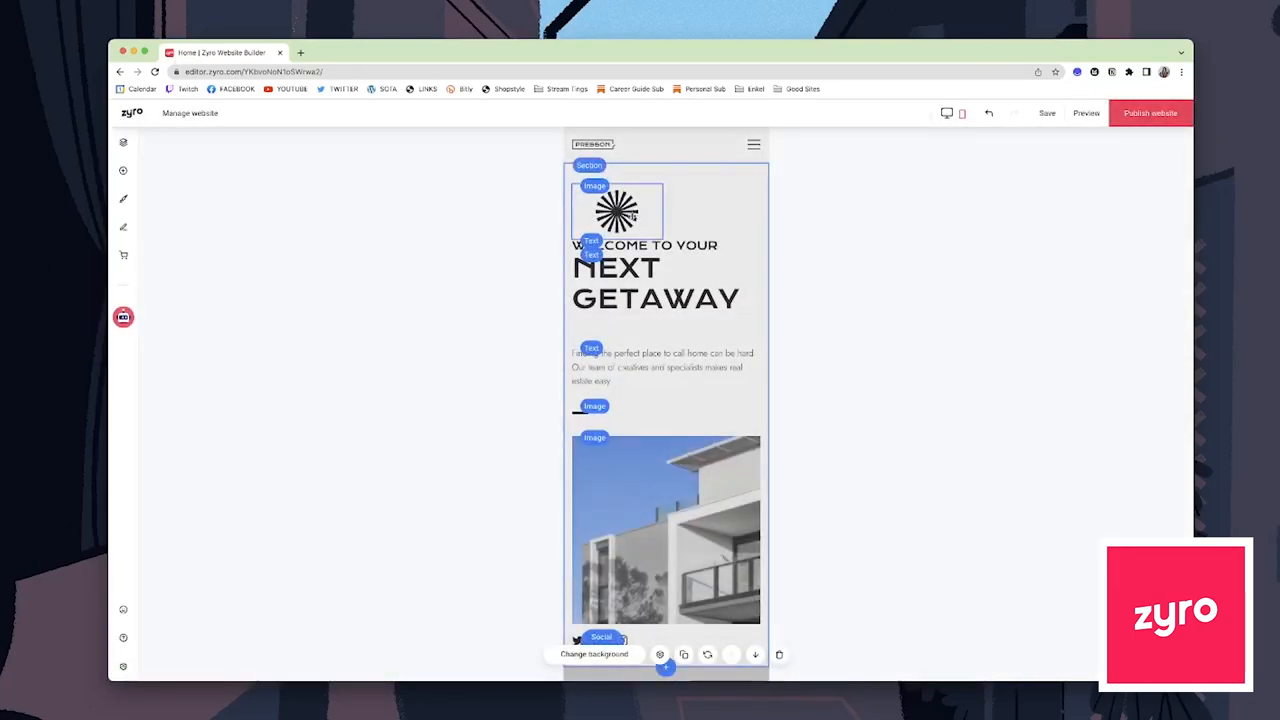
{"action": "scroll", "coordinate": [648, 201], "scroll_direction": "down", "scroll_amount": 2}
{"action": "scroll", "coordinate": [669, 284], "scroll_direction": "down", "scroll_amount": 3}
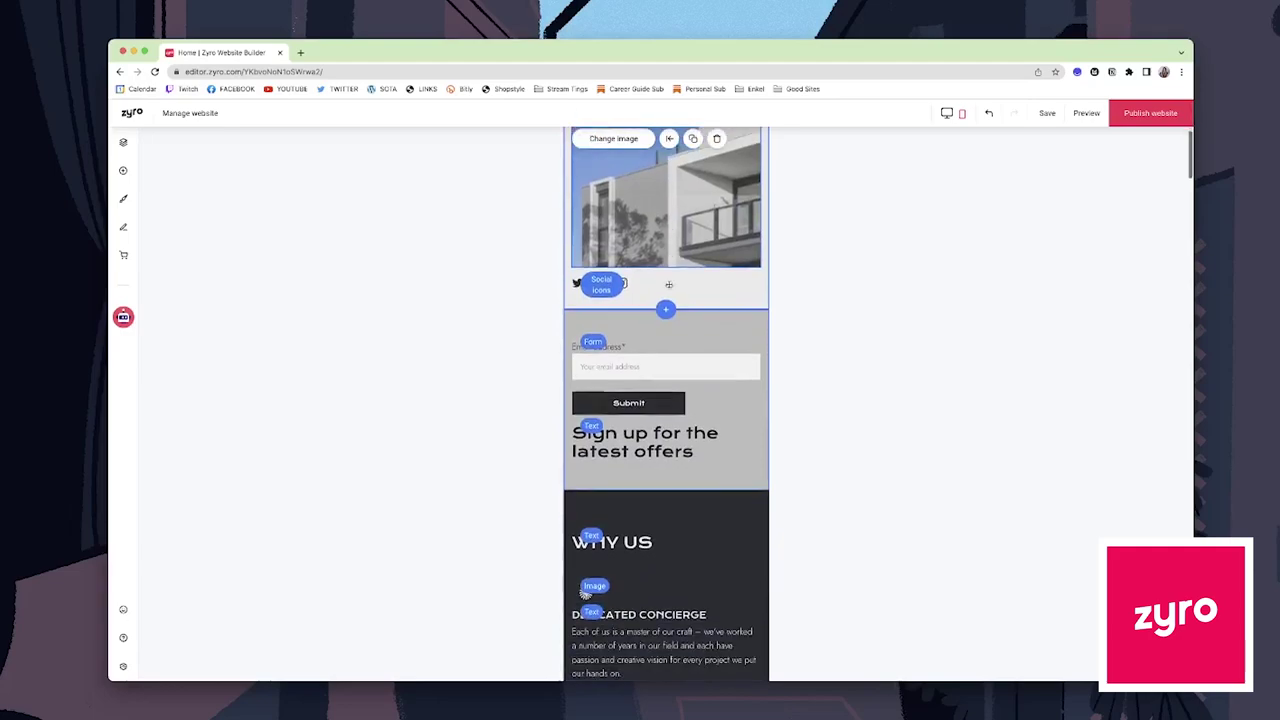
{"action": "left_click", "coordinate": [946, 113]}
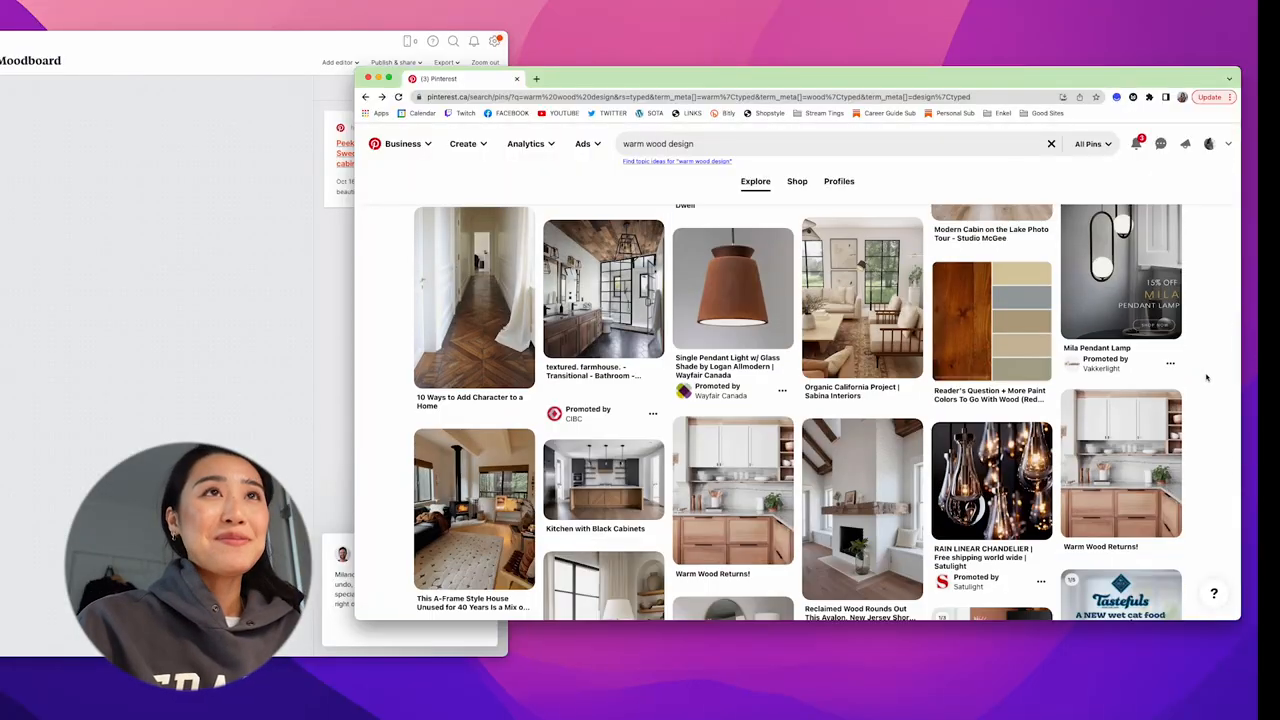
{"action": "scroll", "coordinate": [1207, 378], "scroll_direction": "down", "scroll_amount": 3}
{"action": "scroll", "coordinate": [1207, 378], "scroll_direction": "down", "scroll_amount": 2}
{"action": "scroll", "coordinate": [1207, 378], "scroll_direction": "down", "scroll_amount": 3}
{"action": "scroll", "coordinate": [1207, 378], "scroll_direction": "down", "scroll_amount": 2}
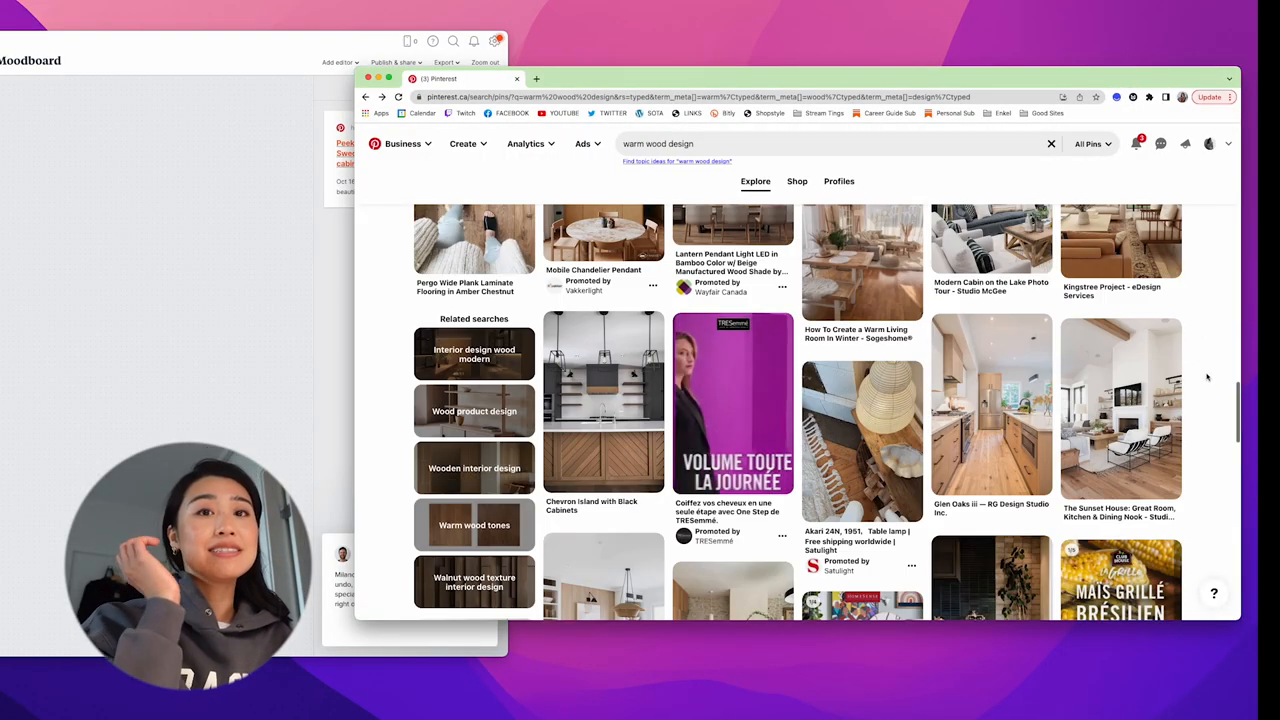
{"action": "scroll", "coordinate": [1207, 378], "scroll_direction": "down", "scroll_amount": 2}
{"action": "scroll", "coordinate": [1207, 378], "scroll_direction": "down", "scroll_amount": 2}
{"action": "scroll", "coordinate": [1207, 378], "scroll_direction": "down", "scroll_amount": 3}
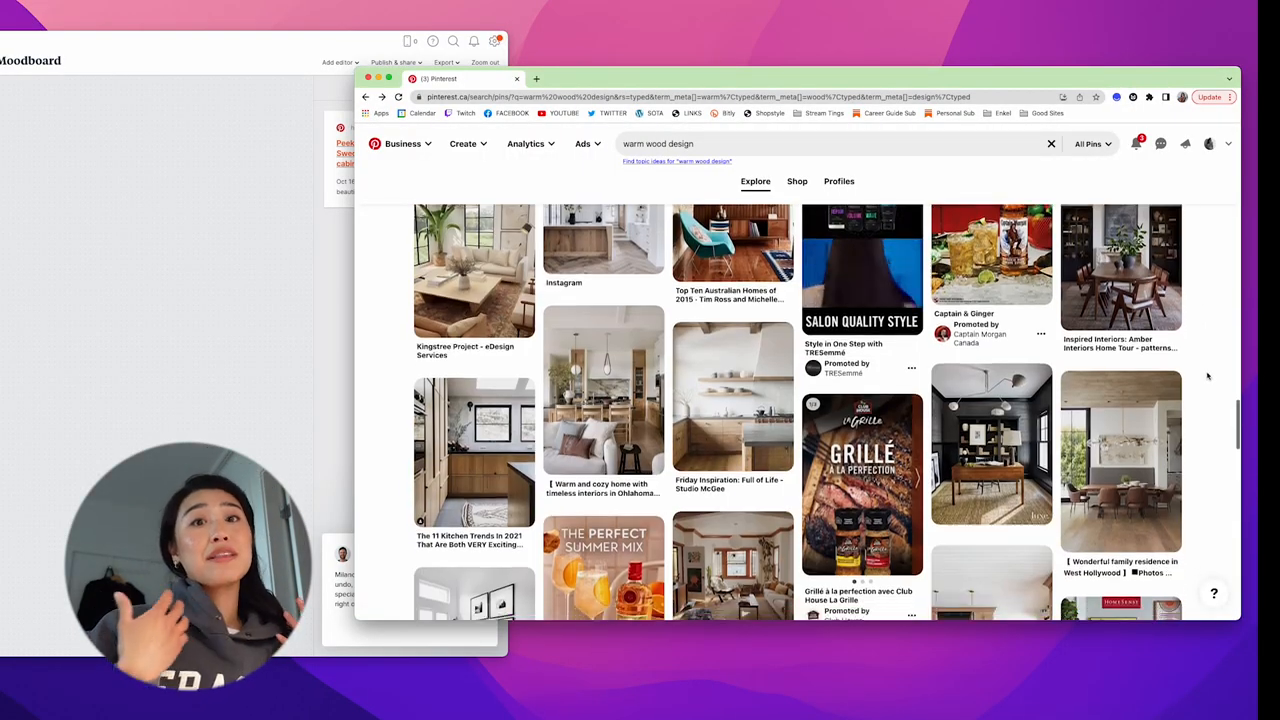
{"action": "scroll", "coordinate": [1207, 380], "scroll_direction": "down", "scroll_amount": 2}
{"action": "scroll", "coordinate": [1207, 380], "scroll_direction": "down", "scroll_amount": 3}
{"action": "scroll", "coordinate": [1207, 380], "scroll_direction": "down", "scroll_amount": 3}
{"action": "scroll", "coordinate": [1205, 380], "scroll_direction": "down", "scroll_amount": 3}
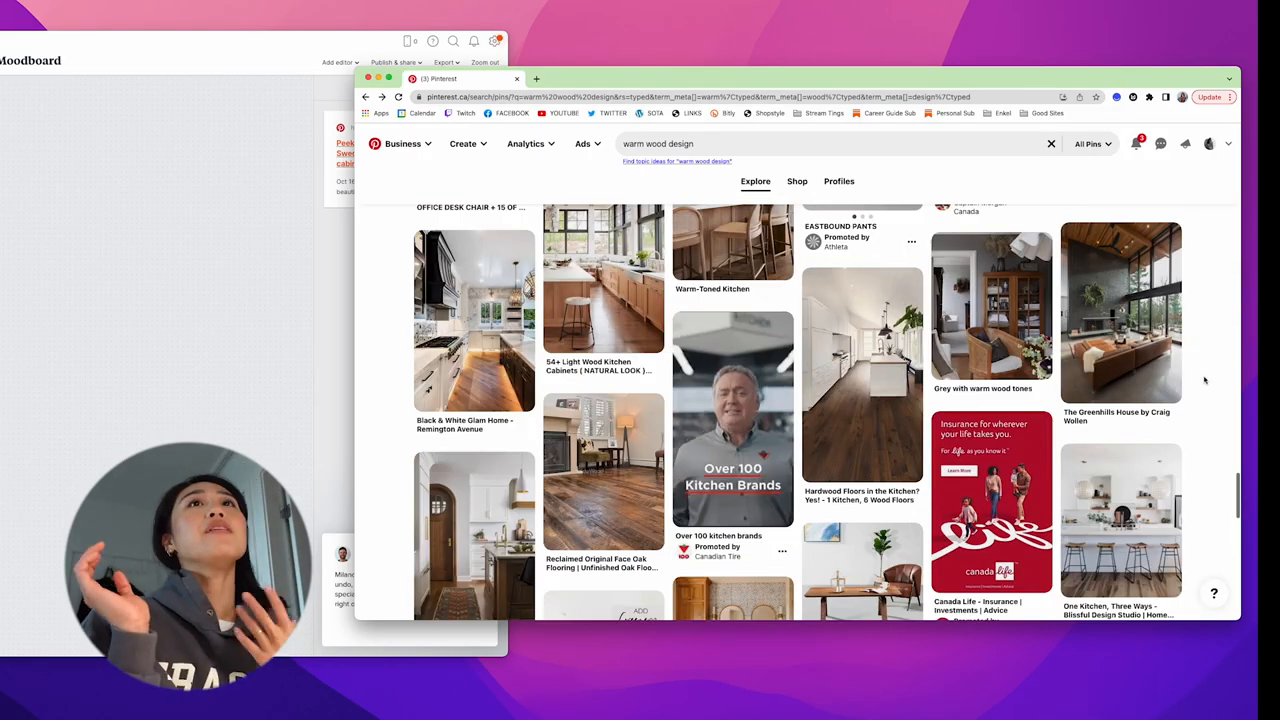
{"action": "scroll", "coordinate": [1202, 381], "scroll_direction": "down", "scroll_amount": 3}
{"action": "scroll", "coordinate": [1202, 381], "scroll_direction": "down", "scroll_amount": 3}
{"action": "scroll", "coordinate": [1202, 381], "scroll_direction": "down", "scroll_amount": 3}
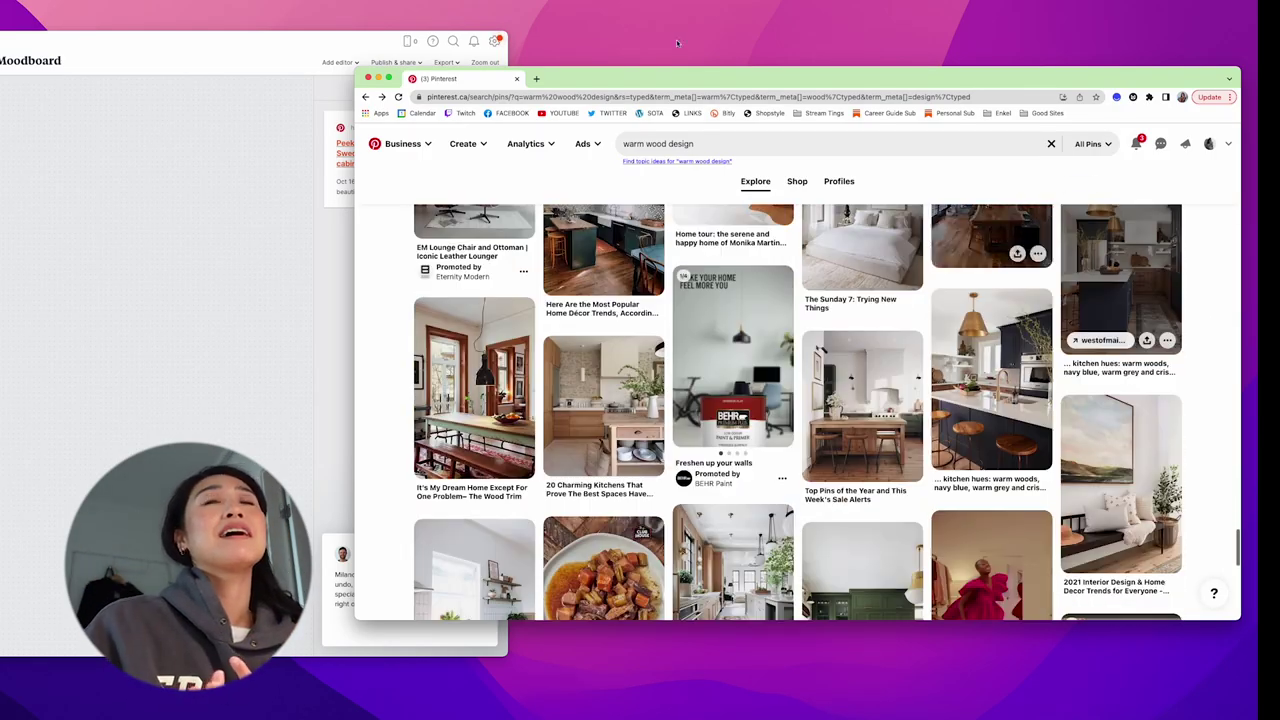
- Trim the Pinterest query to 'warm design' and run the search
{"action": "left_click", "coordinate": [707, 142]}
{"action": "key", "text": "BackSpace"}
{"action": "key", "text": "BackSpace"}
{"action": "key", "text": "BackSpace"}
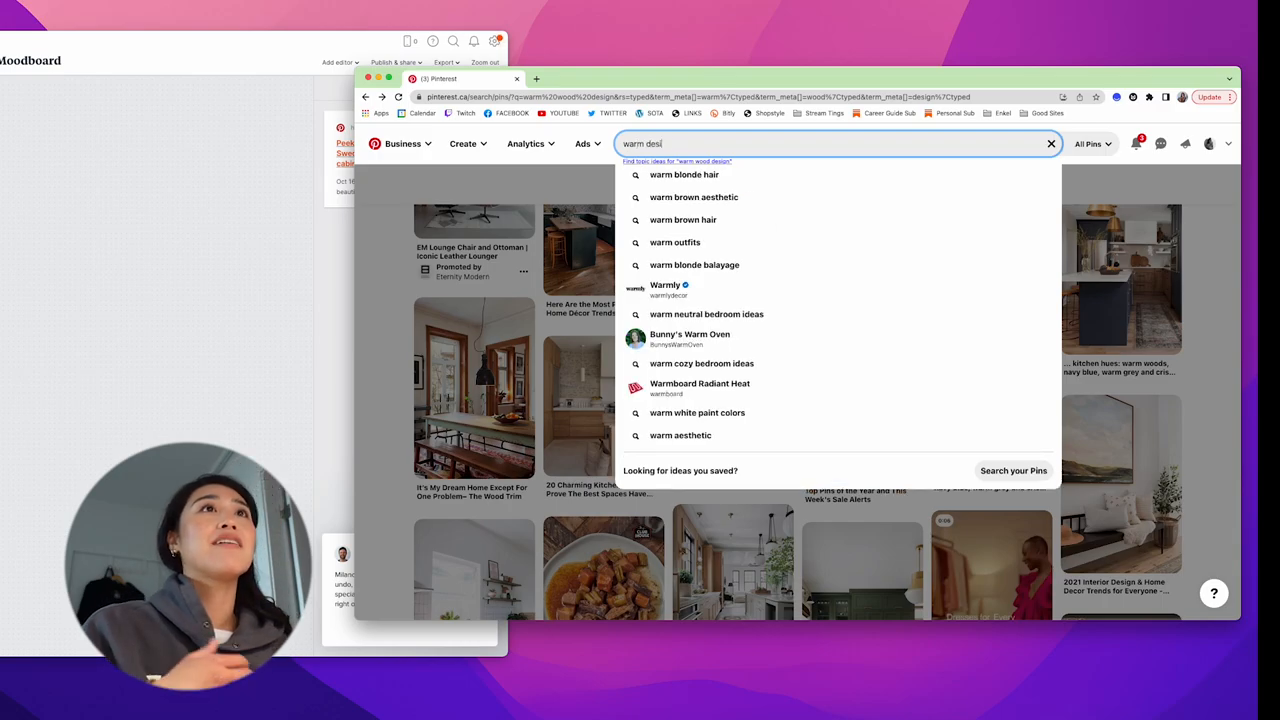
{"action": "type", "text": "gn"}
{"action": "key", "text": "Return"}
{"action": "scroll", "coordinate": [687, 177], "scroll_direction": "down", "scroll_amount": 5}
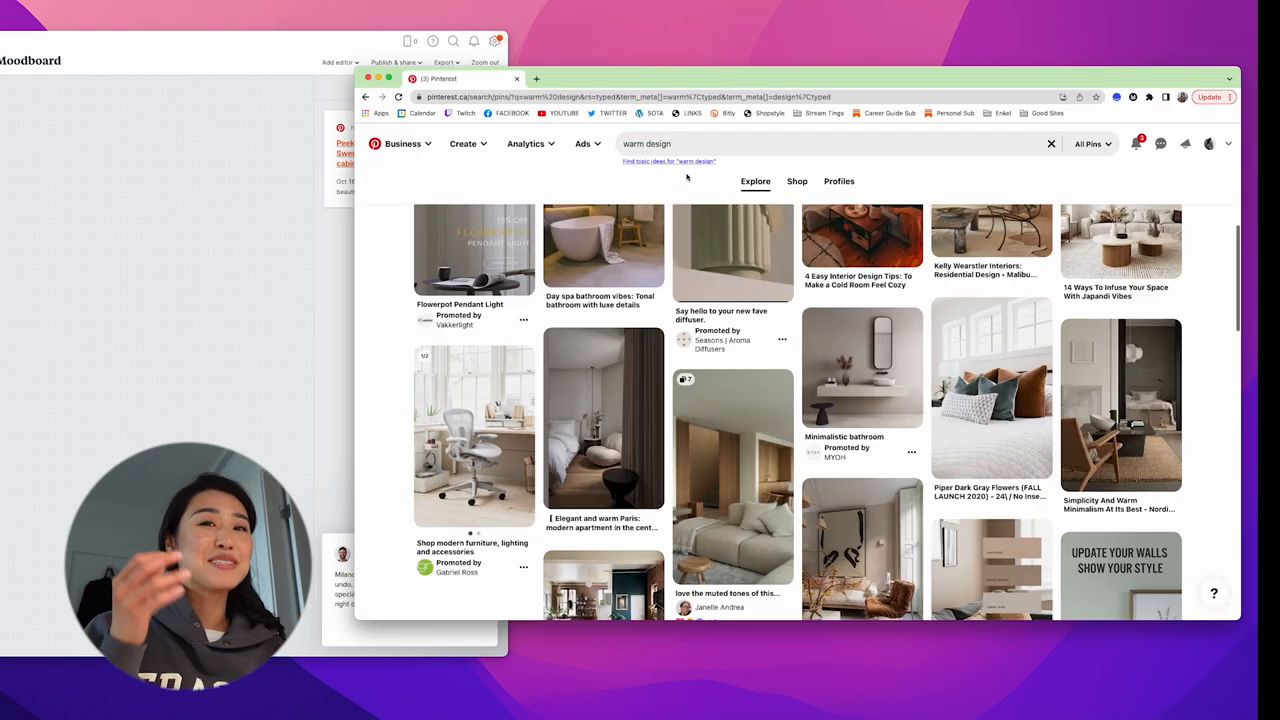
{"action": "scroll", "coordinate": [687, 177], "scroll_direction": "down", "scroll_amount": 5}
{"action": "scroll", "coordinate": [687, 177], "scroll_direction": "down", "scroll_amount": 5}
{"action": "scroll", "coordinate": [687, 177], "scroll_direction": "down", "scroll_amount": 5}
{"action": "scroll", "coordinate": [687, 177], "scroll_direction": "down", "scroll_amount": 5}
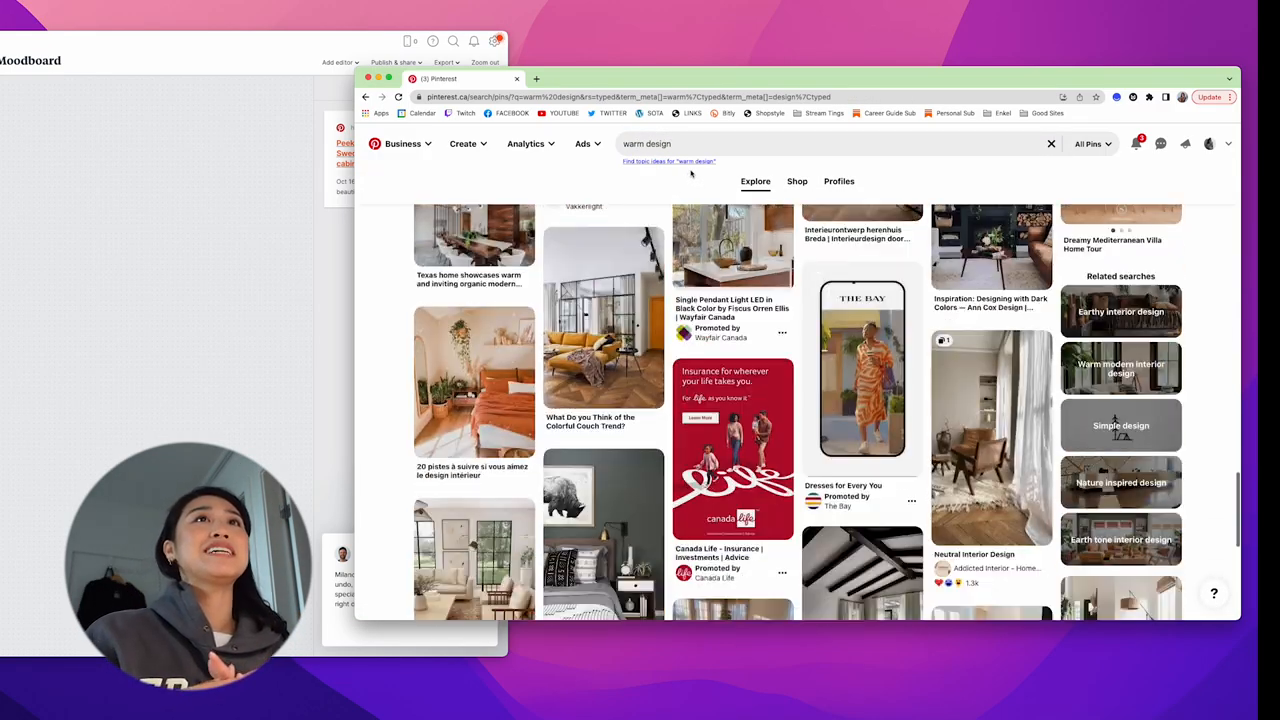
{"action": "scroll", "coordinate": [687, 177], "scroll_direction": "down", "scroll_amount": 5}
- Search Pinterest again for 'warm graphic design'
{"action": "left_click", "coordinate": [629, 145]}
{"action": "type", "text": "graphic design"}
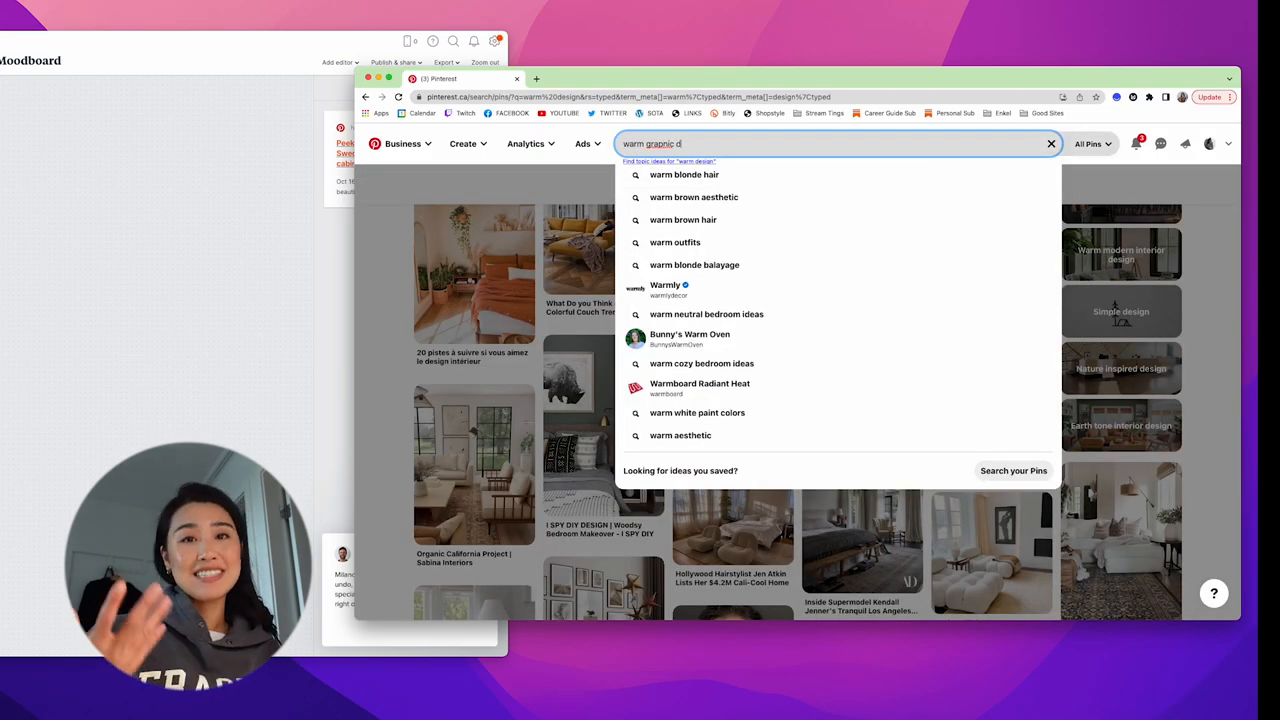
{"action": "key", "text": "Return"}
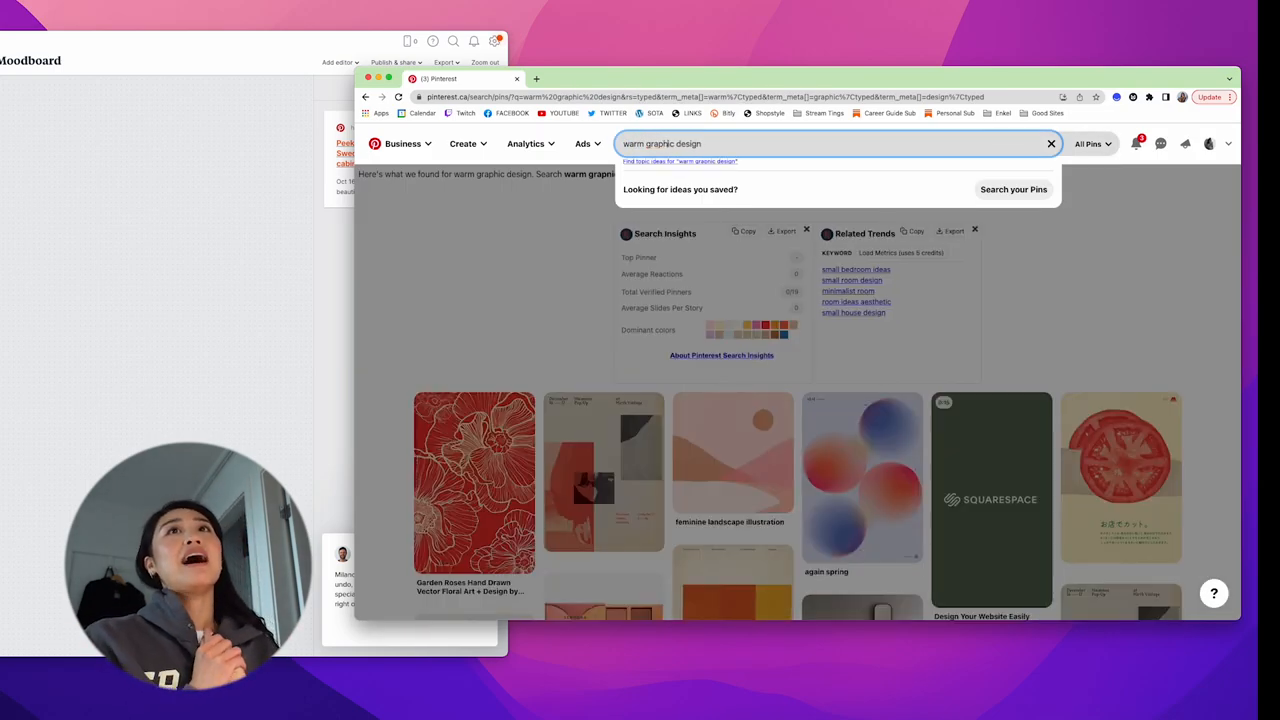
{"action": "key", "text": "Return"}
{"action": "scroll", "coordinate": [1140, 367], "scroll_direction": "up", "scroll_amount": 1}
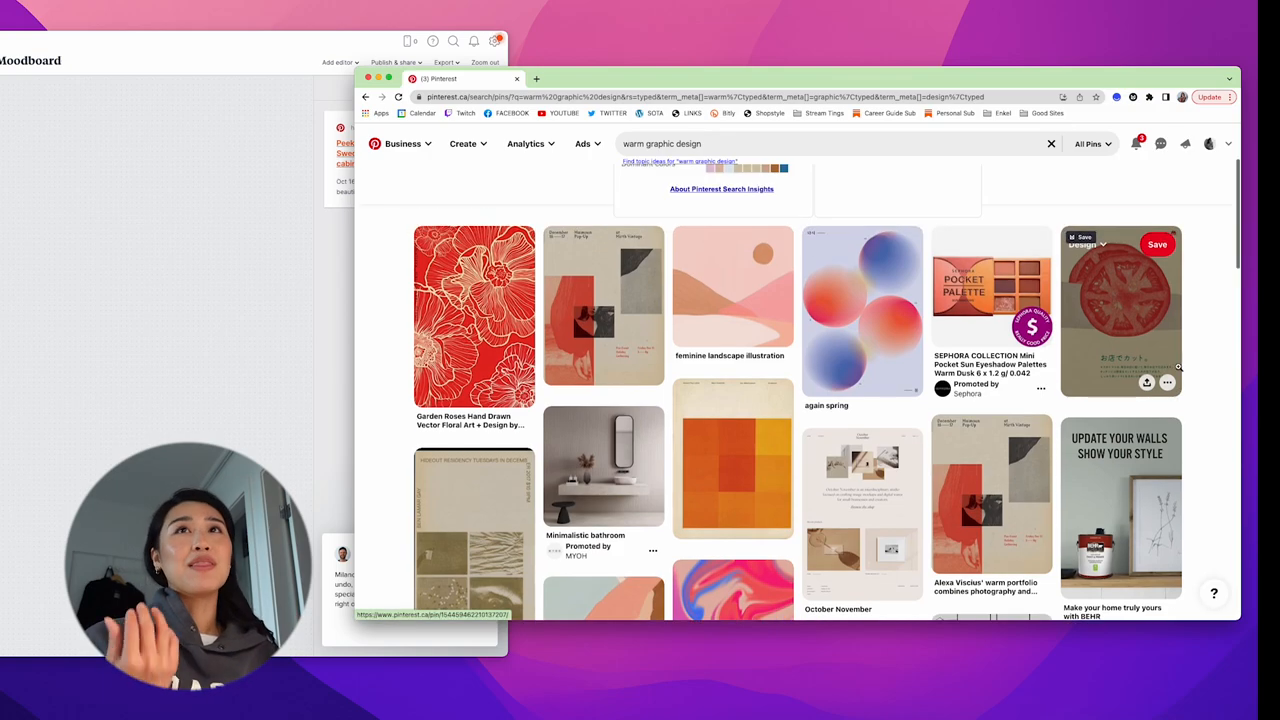
{"action": "scroll", "coordinate": [1176, 366], "scroll_direction": "down", "scroll_amount": 3}
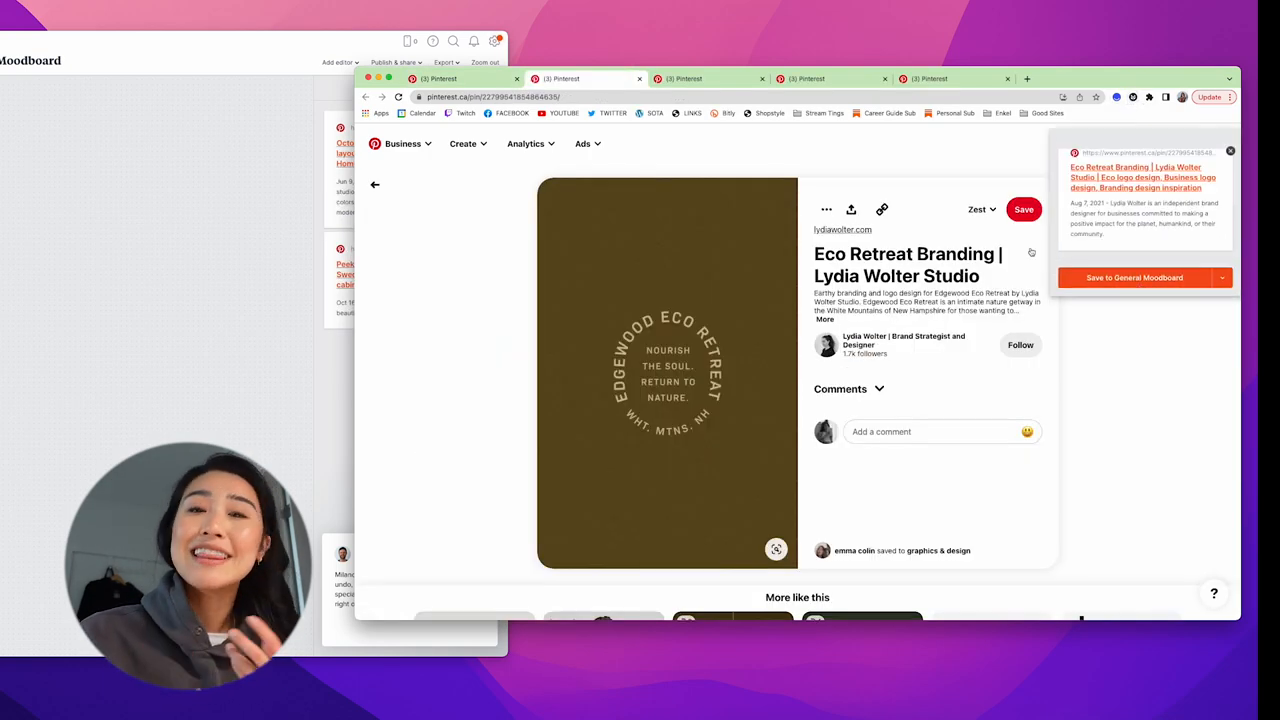
- Go through the Color Palette and other opened pins, saving each to the General Moodboard
{"action": "left_click", "coordinate": [692, 82]}
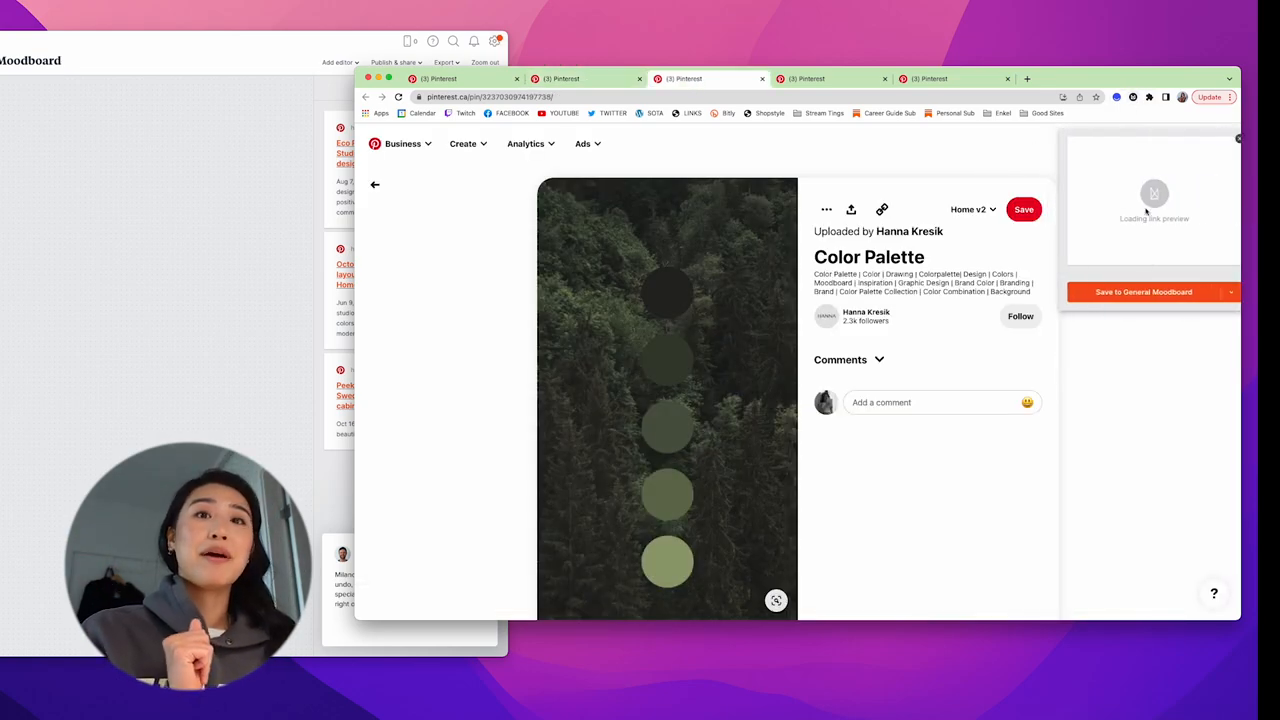
{"action": "left_click", "coordinate": [805, 80]}
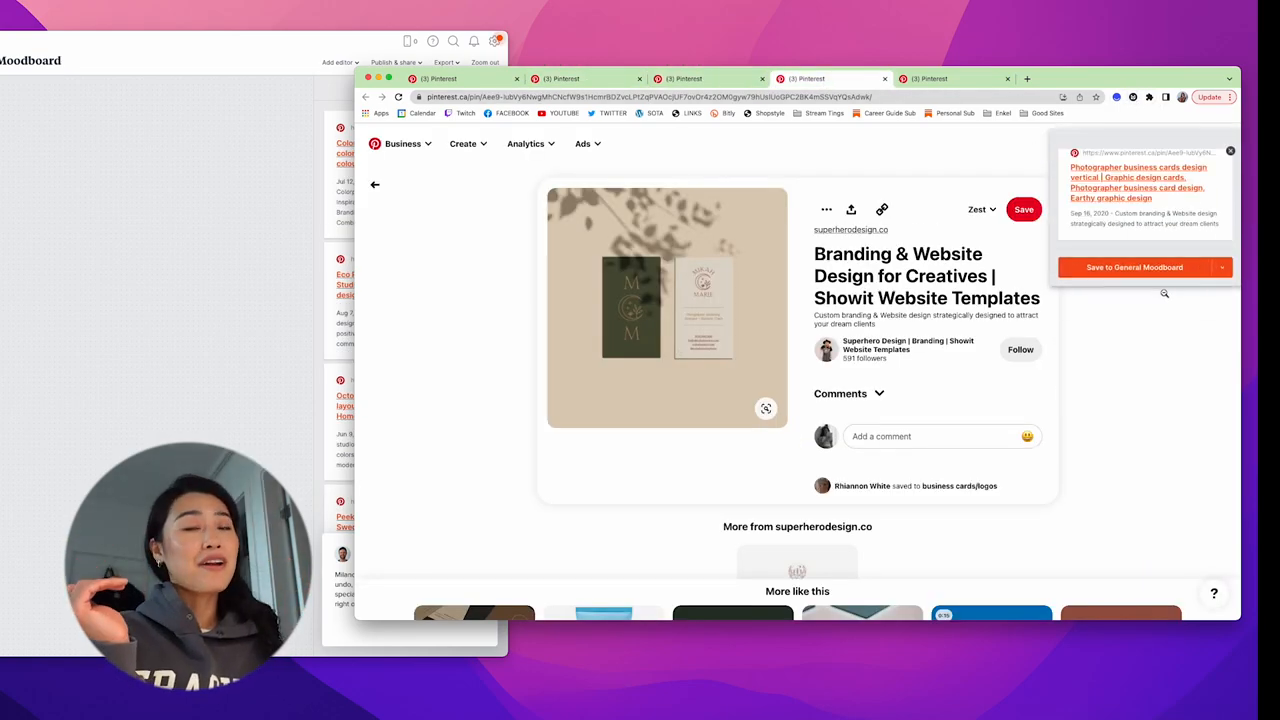
{"action": "left_click", "coordinate": [955, 82]}
{"action": "left_click", "coordinate": [1149, 97]}
{"action": "left_click", "coordinate": [1050, 220]}
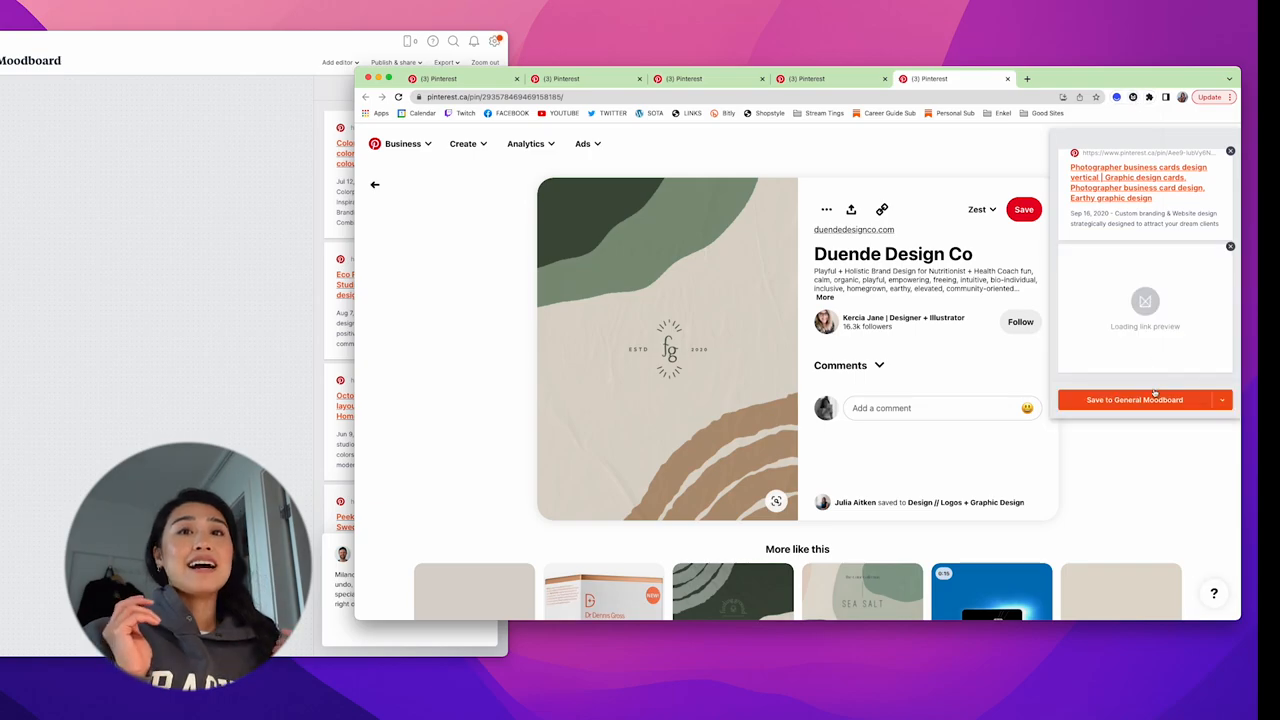
{"action": "left_click", "coordinate": [1145, 432]}
- Place the Duende pin card onto the moodboard and close its source page
{"action": "left_click", "coordinate": [197, 171]}
{"action": "scroll", "coordinate": [406, 250], "scroll_direction": "down", "scroll_amount": 3}
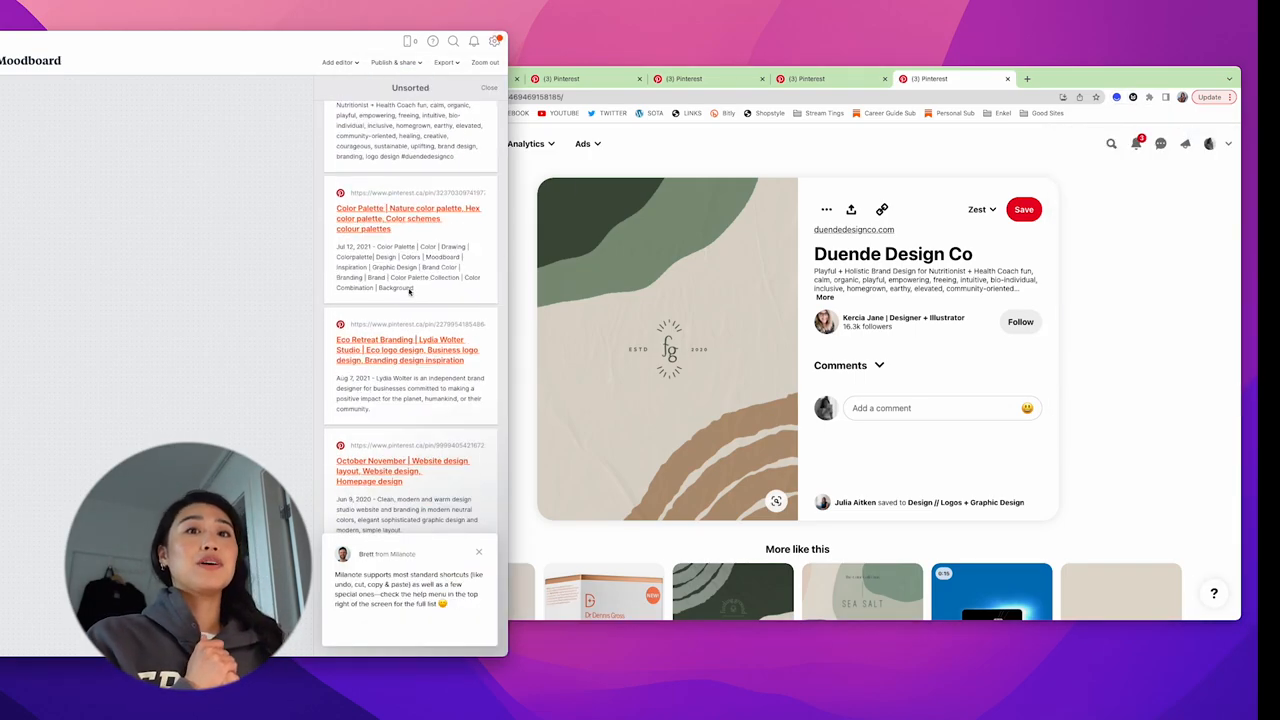
{"action": "scroll", "coordinate": [412, 296], "scroll_direction": "up", "scroll_amount": 3}
{"action": "left_click_drag", "start_coordinate": [410, 130], "coordinate": [90, 250]}
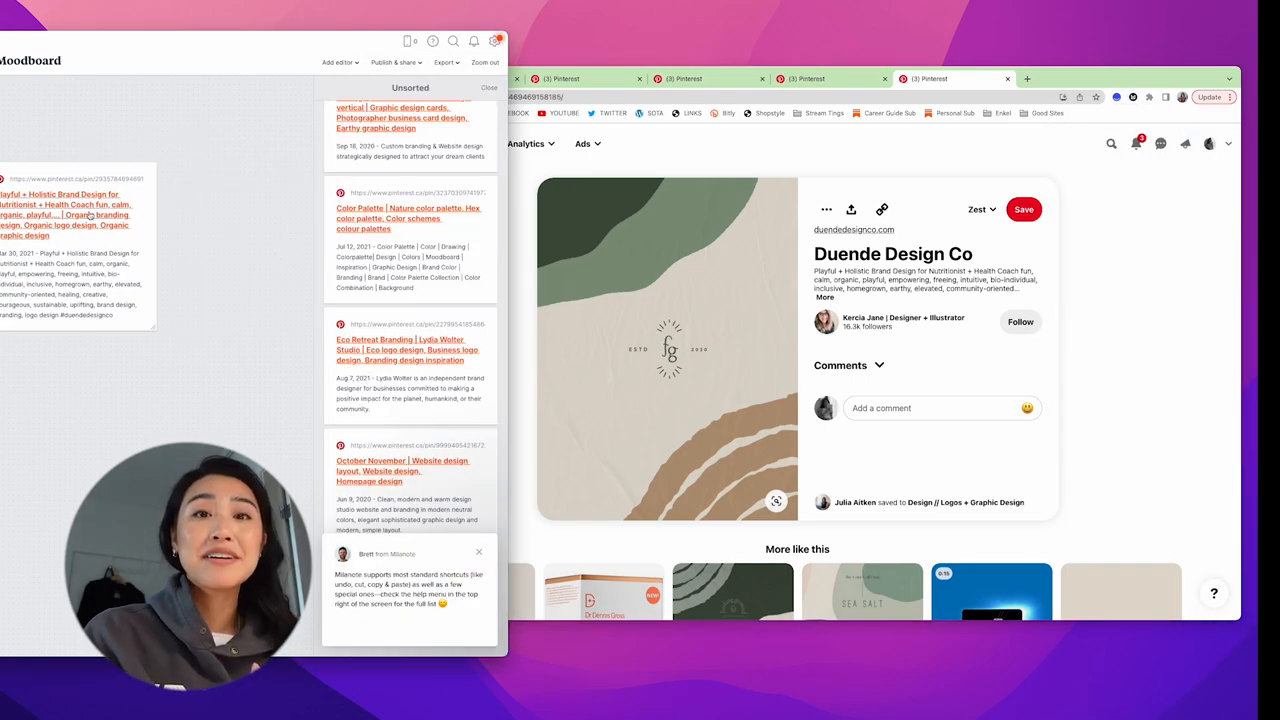
{"action": "left_click", "coordinate": [90, 215]}
{"action": "key", "text": "super+w"}
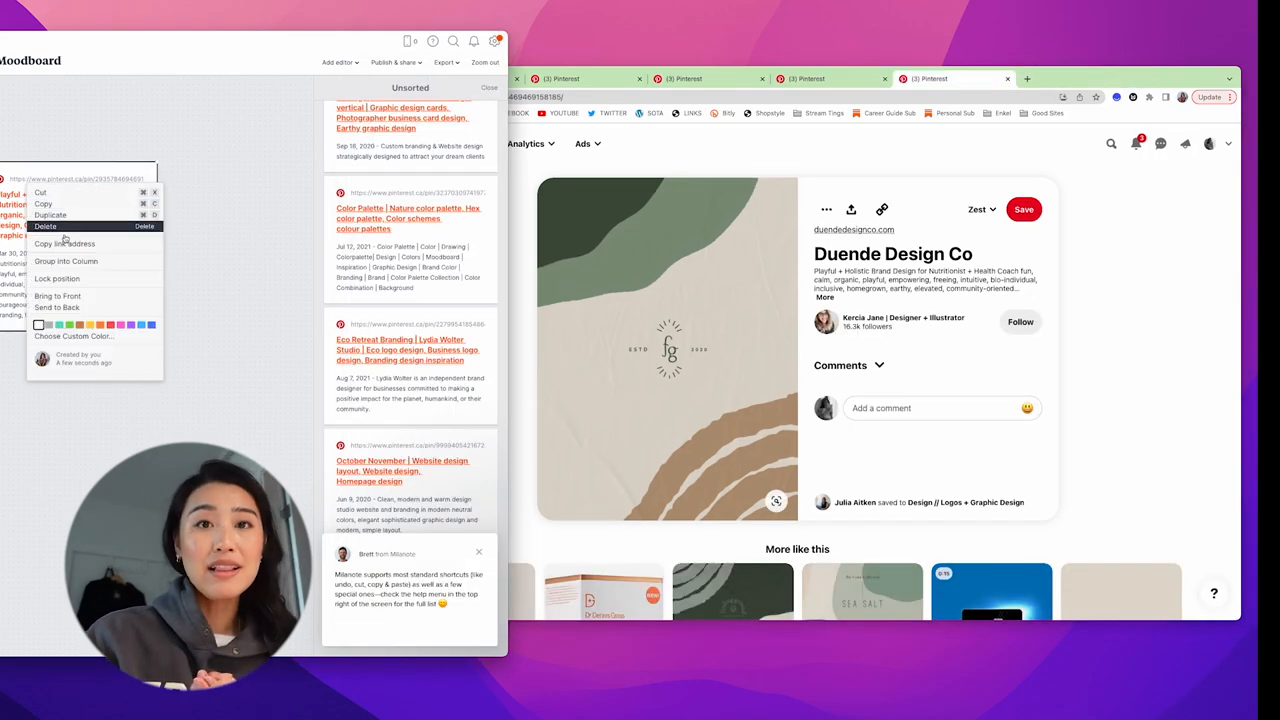
- Download the Eco Retreat Branding and remaining pin images, closing each finished tab
{"action": "left_click", "coordinate": [561, 80]}
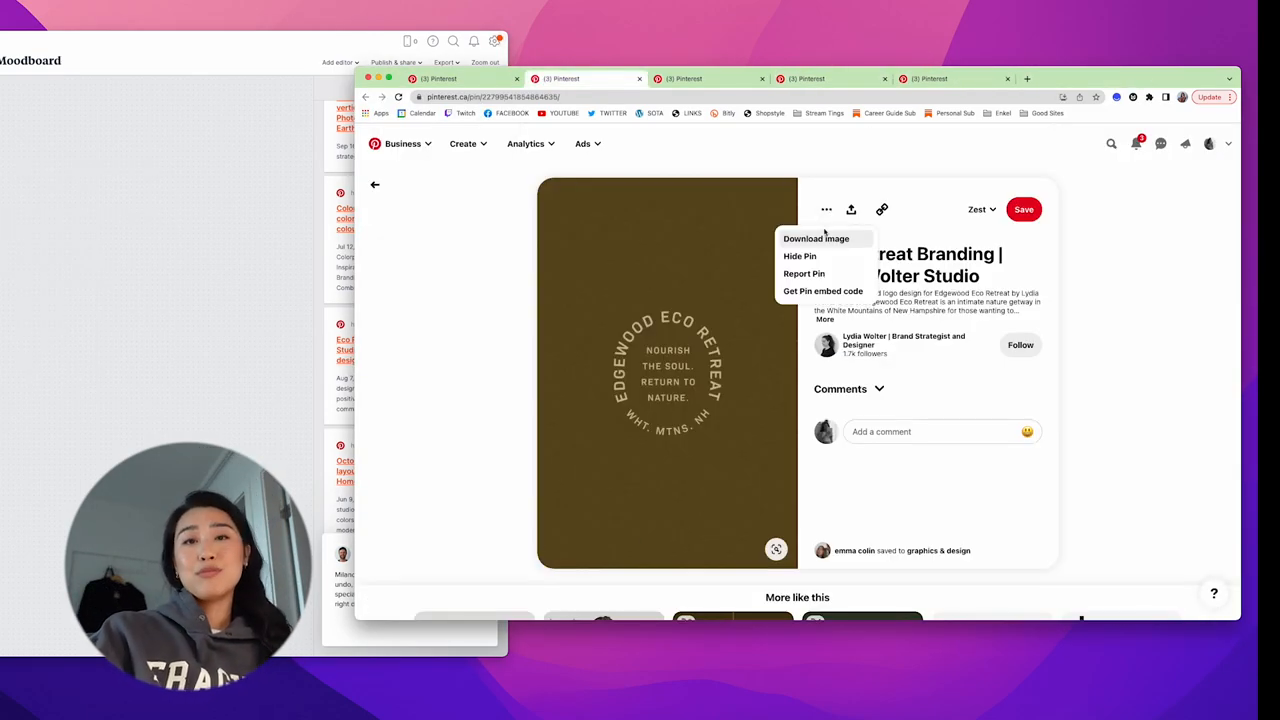
{"action": "left_click", "coordinate": [816, 238]}
{"action": "key", "text": "super+w"}
{"action": "left_click", "coordinate": [826, 209]}
{"action": "left_click", "coordinate": [816, 238]}
{"action": "key", "text": "super+w"}
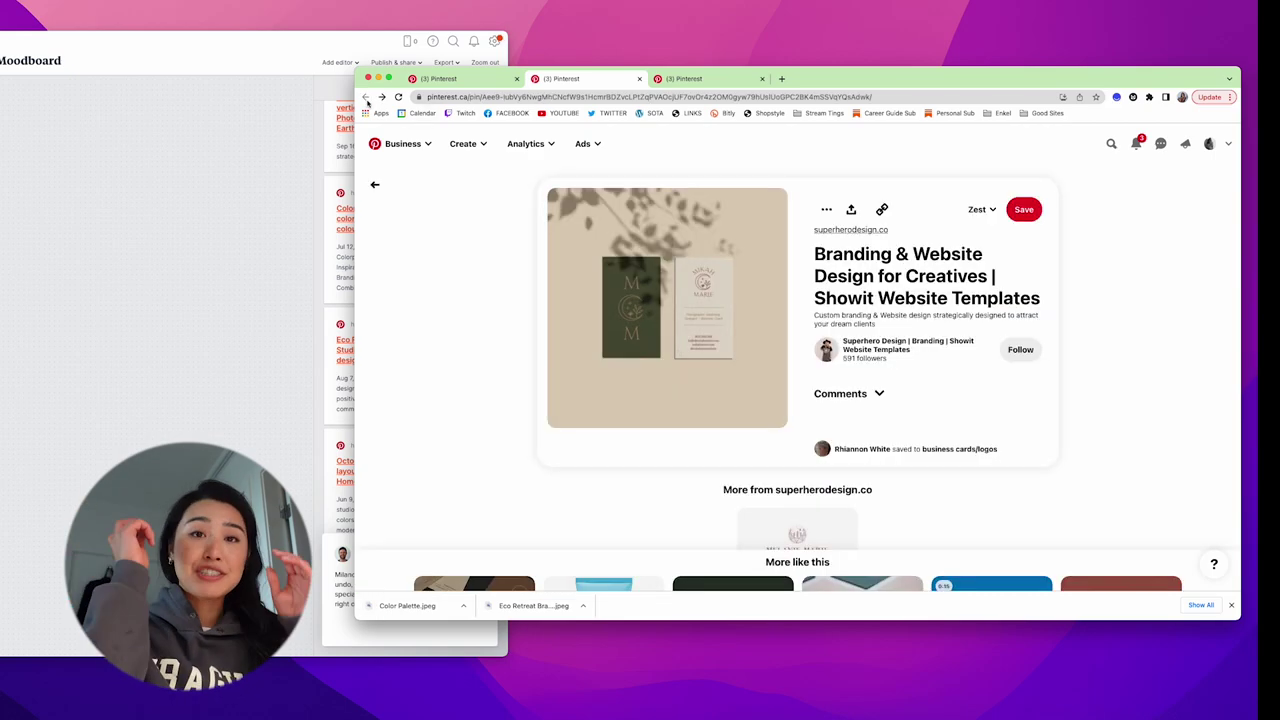
{"action": "left_click", "coordinate": [826, 209]}
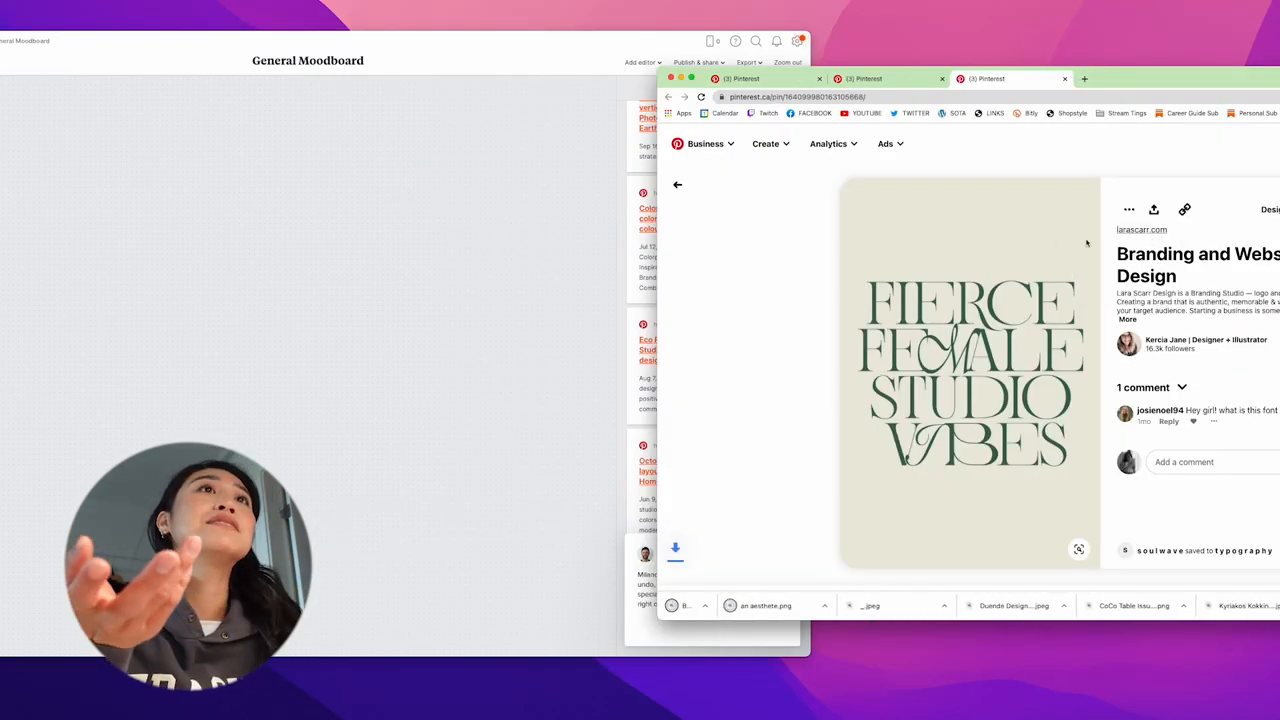
- Drop the downloaded inspiration images onto the General Moodboard and close the Unsorted panel
{"action": "left_click", "coordinate": [571, 286]}
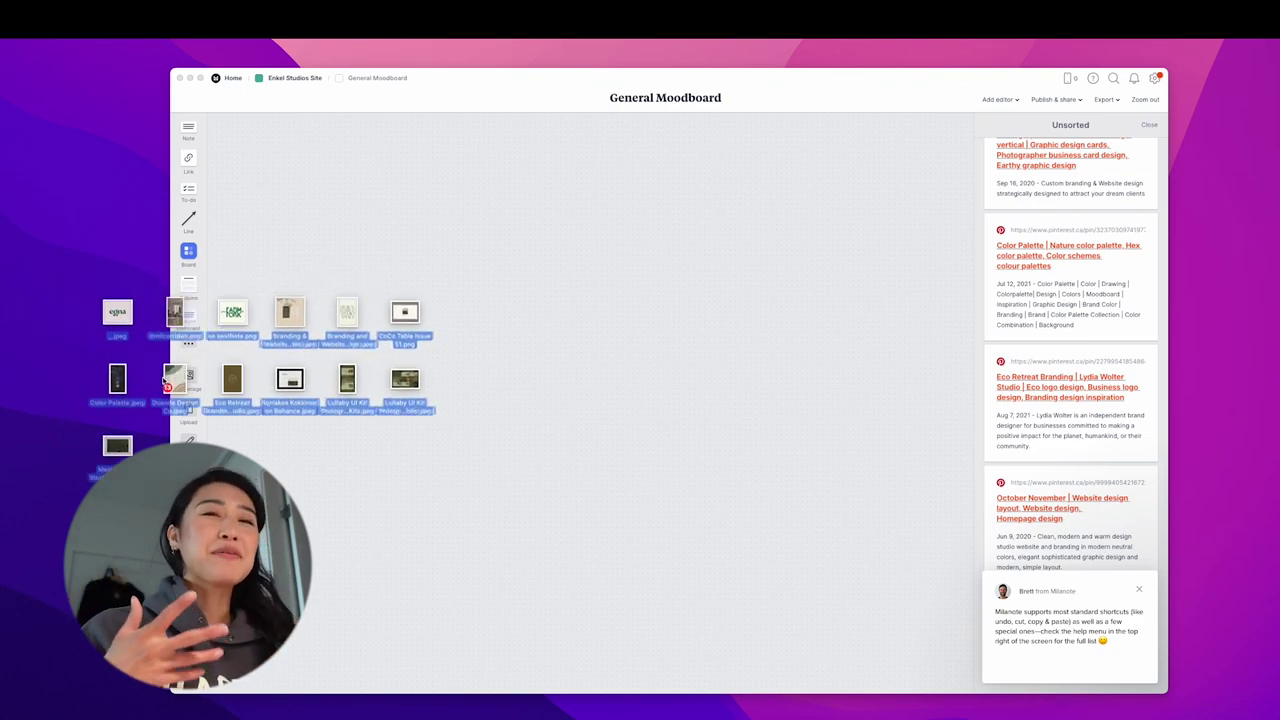
{"action": "left_click_drag", "start_coordinate": [175, 360], "coordinate": [447, 403]}
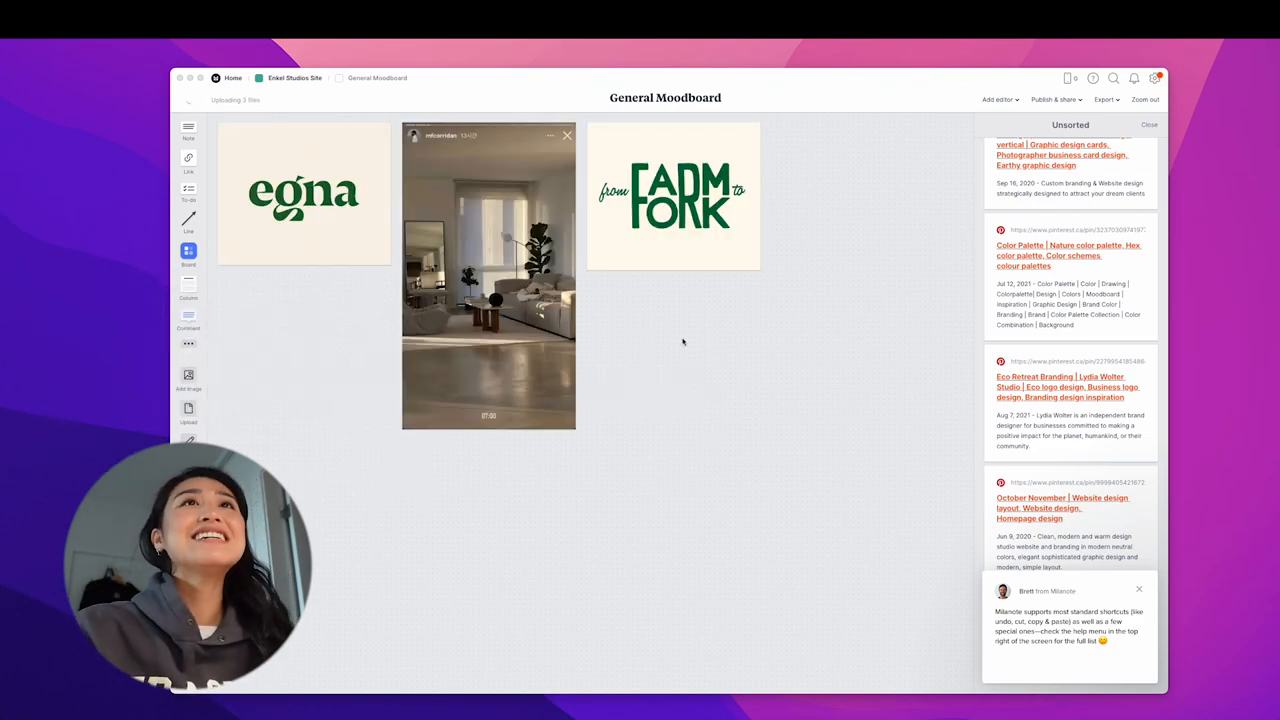
{"action": "left_click", "coordinate": [1150, 125]}
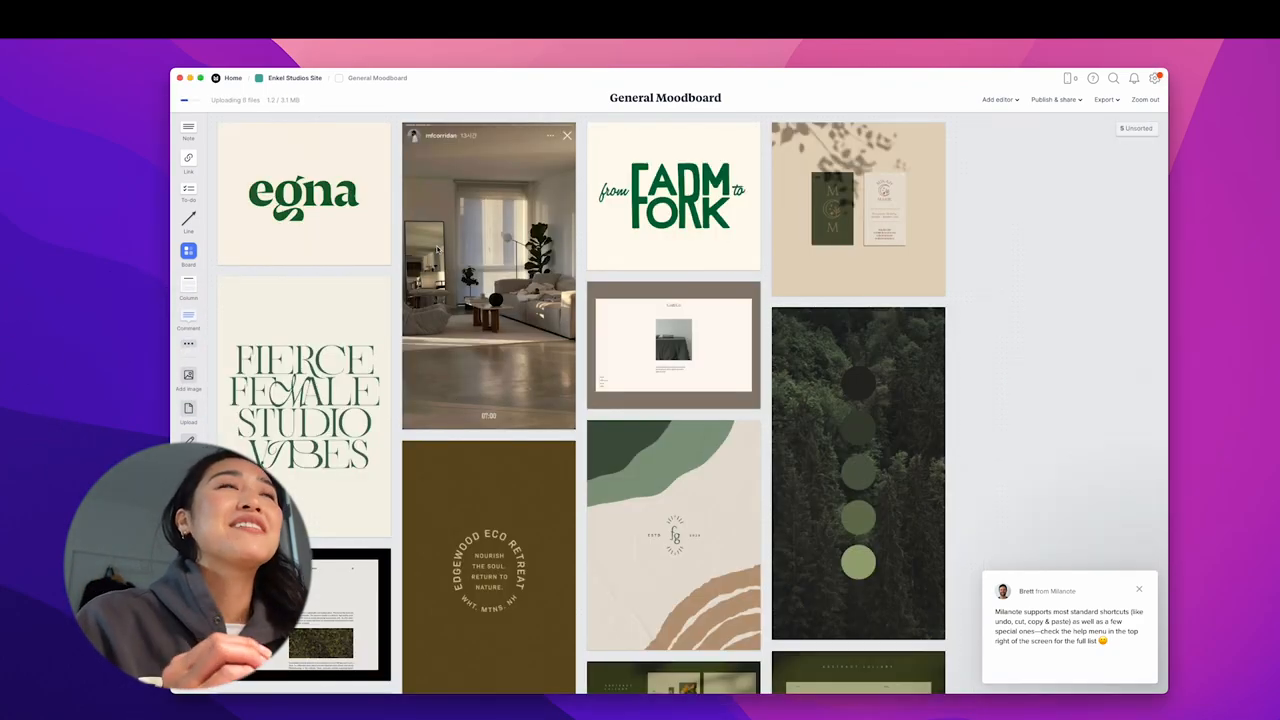
{"action": "scroll", "coordinate": [980, 200], "scroll_direction": "down", "scroll_amount": 3}
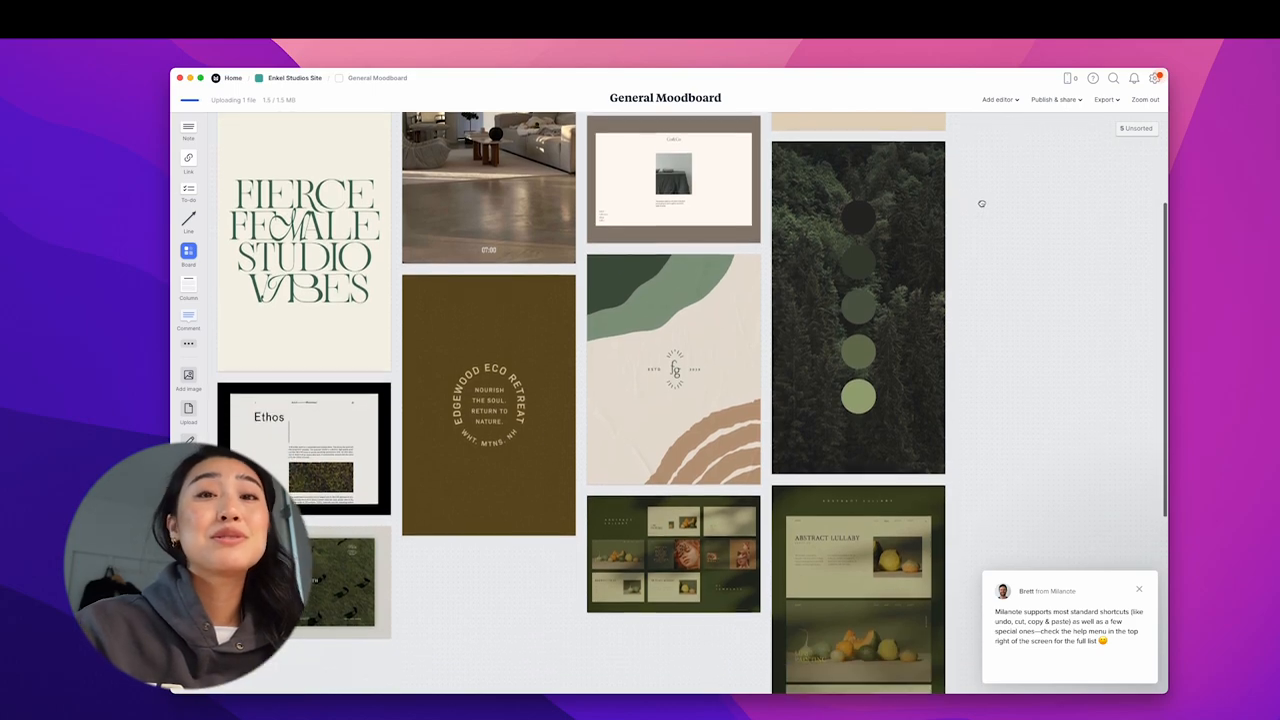
{"action": "left_click", "coordinate": [1142, 591]}
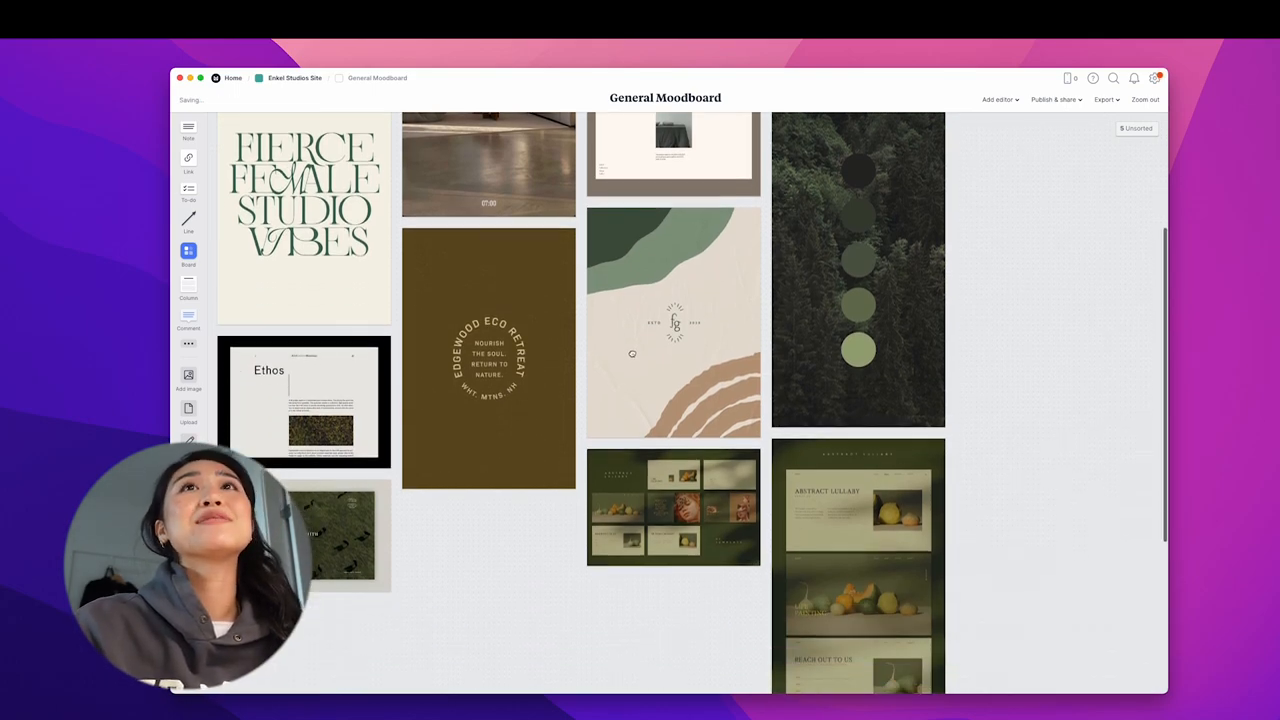
{"action": "scroll", "coordinate": [695, 381], "scroll_direction": "down", "scroll_amount": 3}
{"action": "scroll", "coordinate": [695, 381], "scroll_direction": "up", "scroll_amount": 2}
{"action": "scroll", "coordinate": [695, 381], "scroll_direction": "up", "scroll_amount": 3}
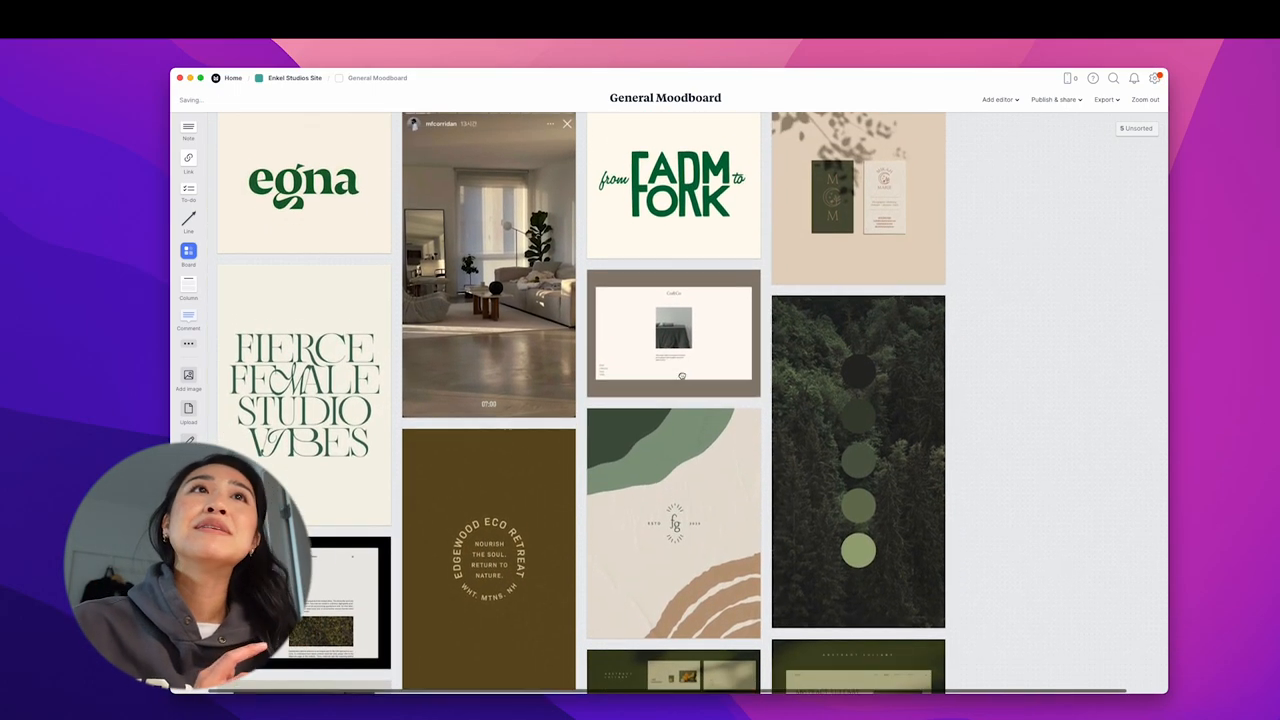
{"action": "scroll", "coordinate": [695, 381], "scroll_direction": "down", "scroll_amount": 1}
{"action": "scroll", "coordinate": [695, 381], "scroll_direction": "down", "scroll_amount": 3}
{"action": "scroll", "coordinate": [695, 381], "scroll_direction": "up", "scroll_amount": 3}
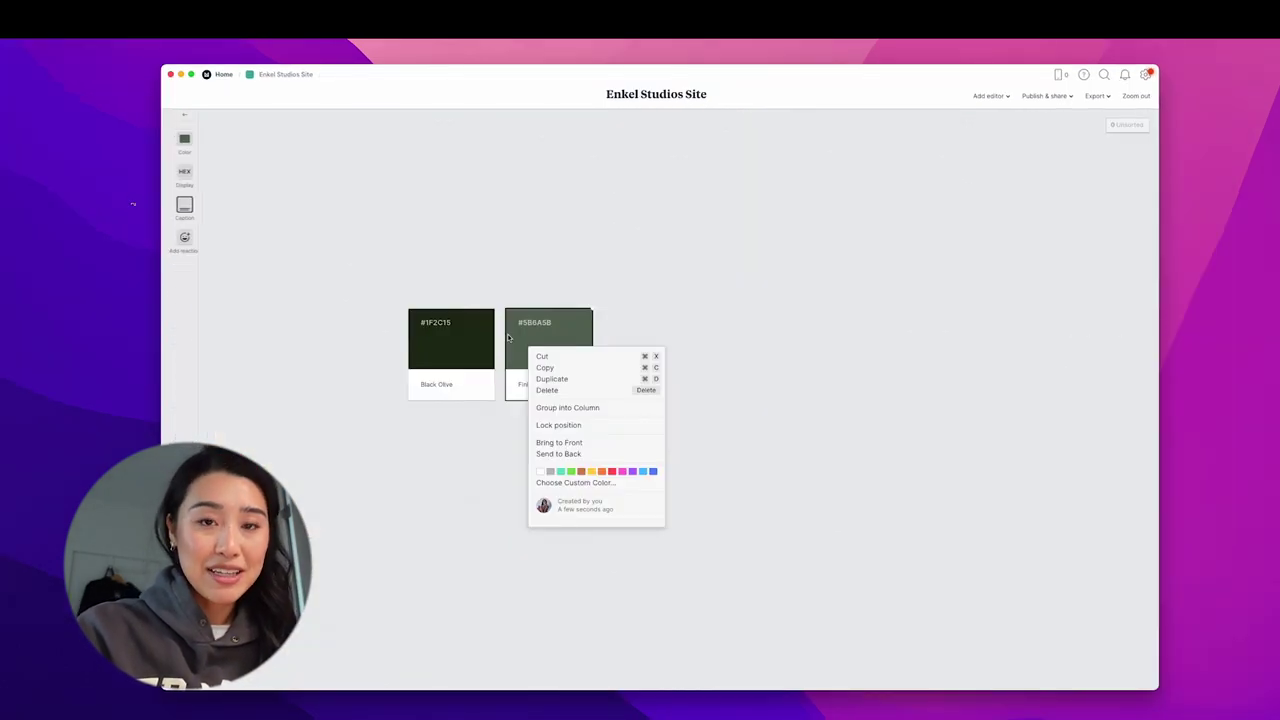
- Duplicate the Finlandia colour swatch and move the copy beside the original
{"action": "left_click", "coordinate": [551, 378]}
{"action": "left_click_drag", "start_coordinate": [573, 370], "coordinate": [651, 362]}
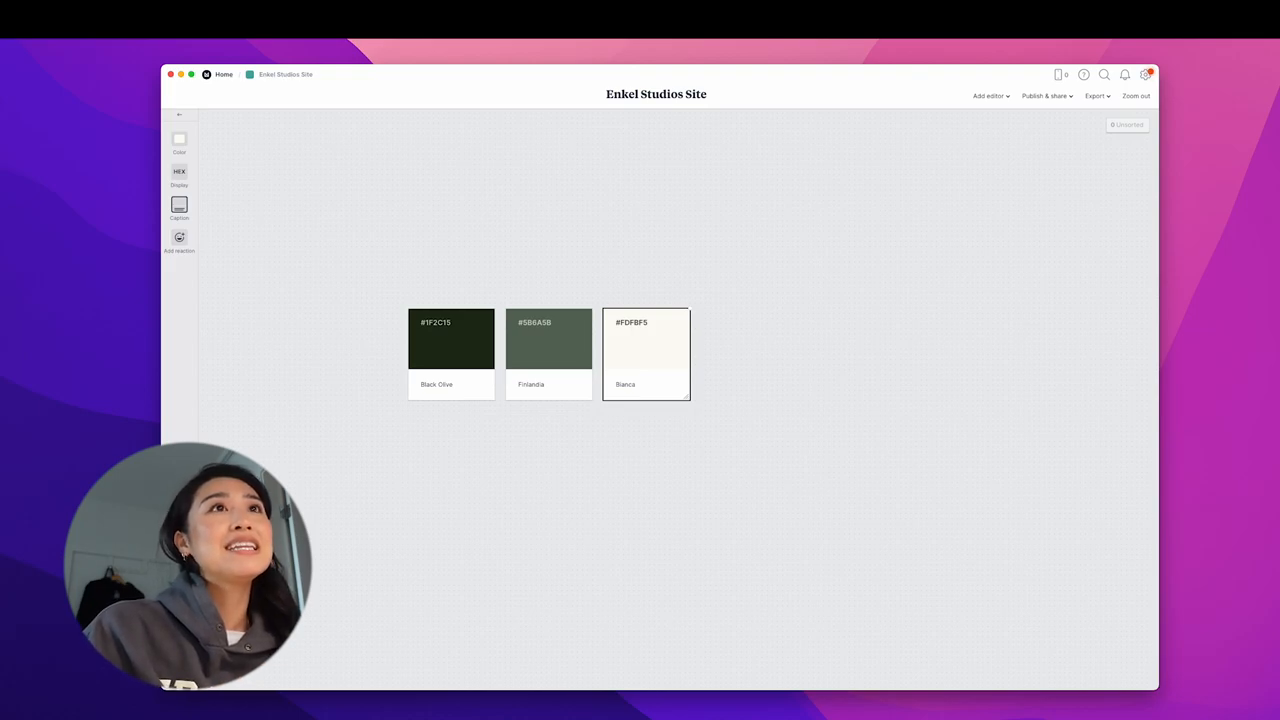
- Create a text note below the swatches with the pasted Enkel paragraph and restyle its text
{"action": "left_click_drag", "start_coordinate": [179, 123], "coordinate": [282, 330]}
{"action": "type", "text": "Body text"}
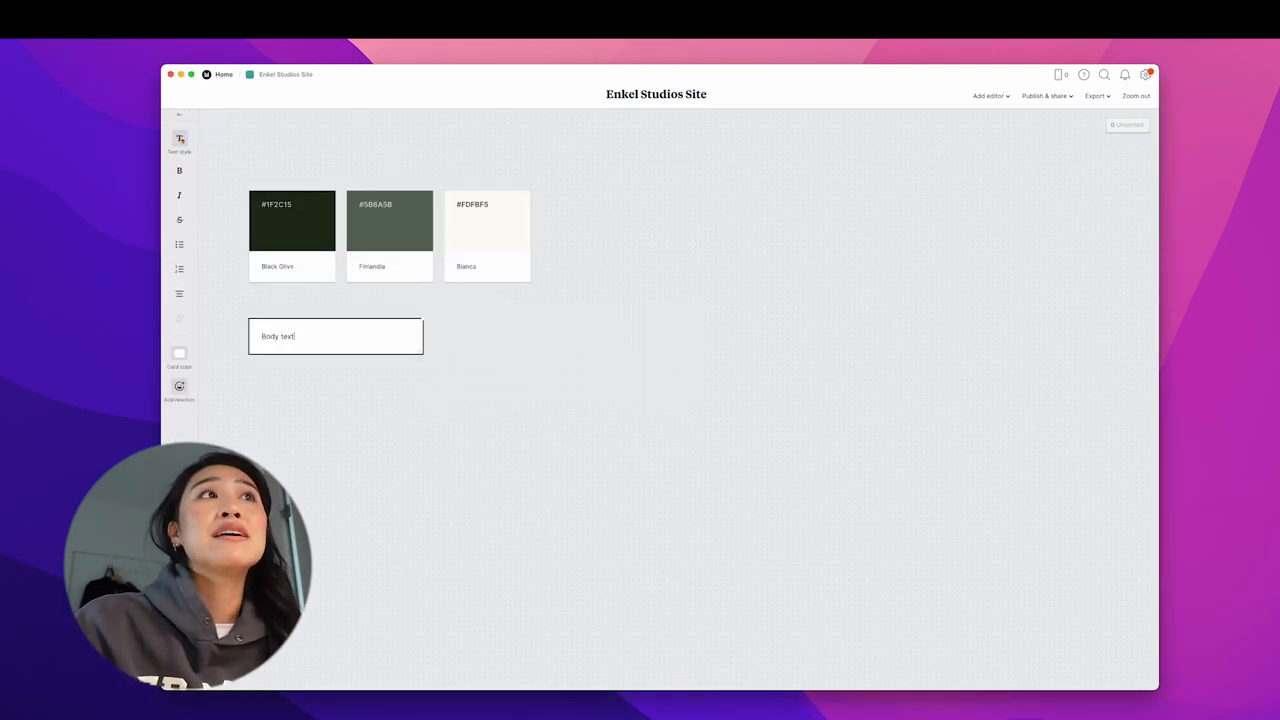
{"action": "type", "text": "Enkel aims to provide high quality functional and aesthetic goods to improve your workspace and lifestyle."}
{"action": "mouse_move", "coordinate": [361, 341]}
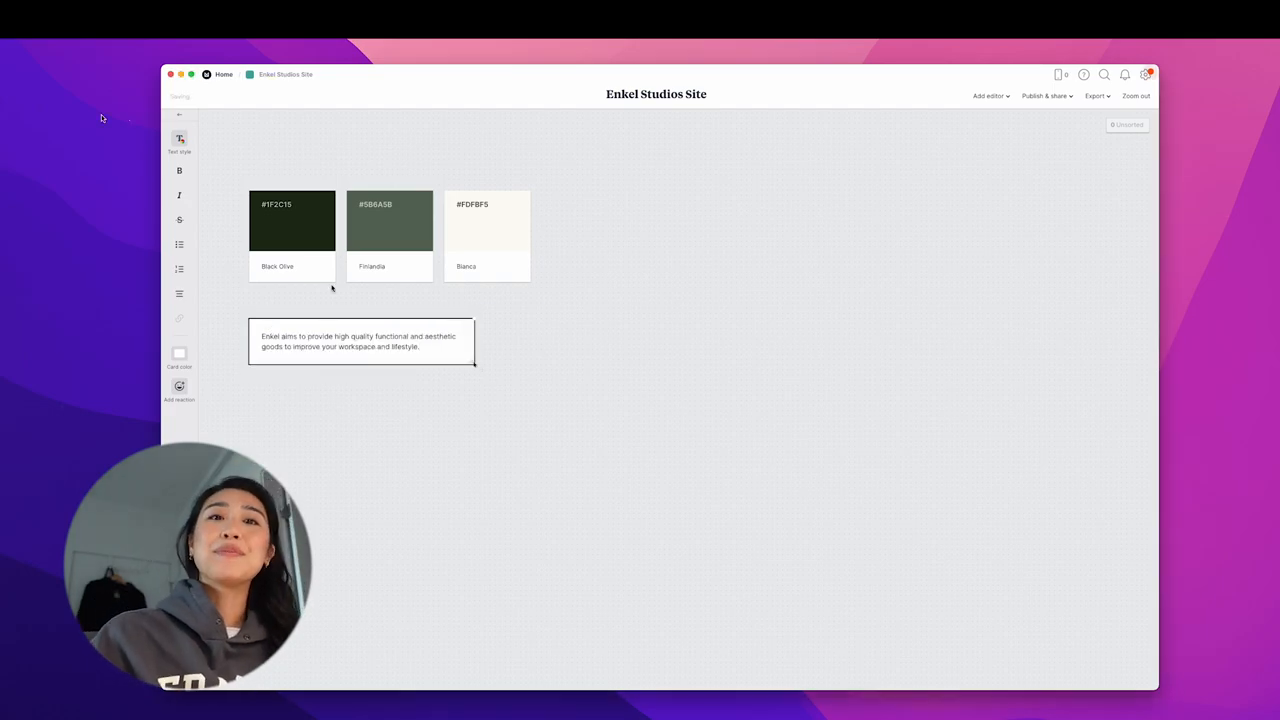
{"action": "left_click", "coordinate": [179, 138]}
{"action": "left_click", "coordinate": [271, 151]}
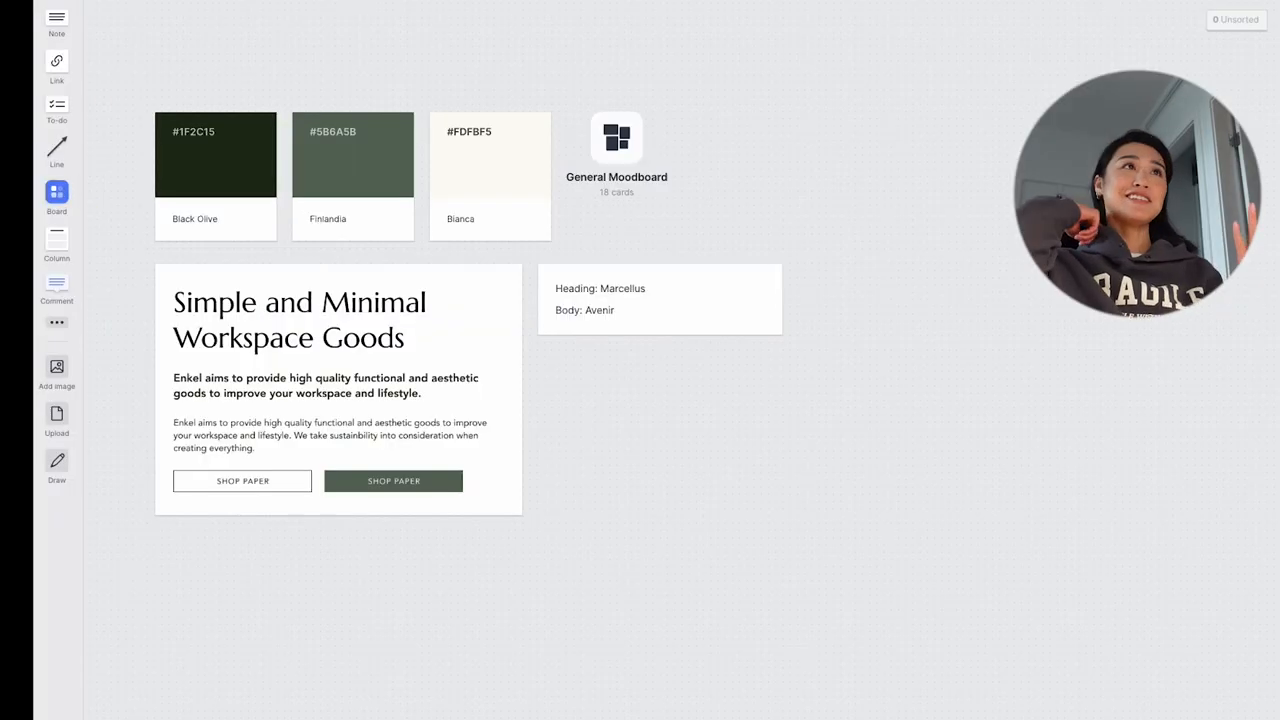
- Check the General Moodboard, then set the third swatch to sage #BBCABB
{"action": "double_click", "coordinate": [631, 147]}
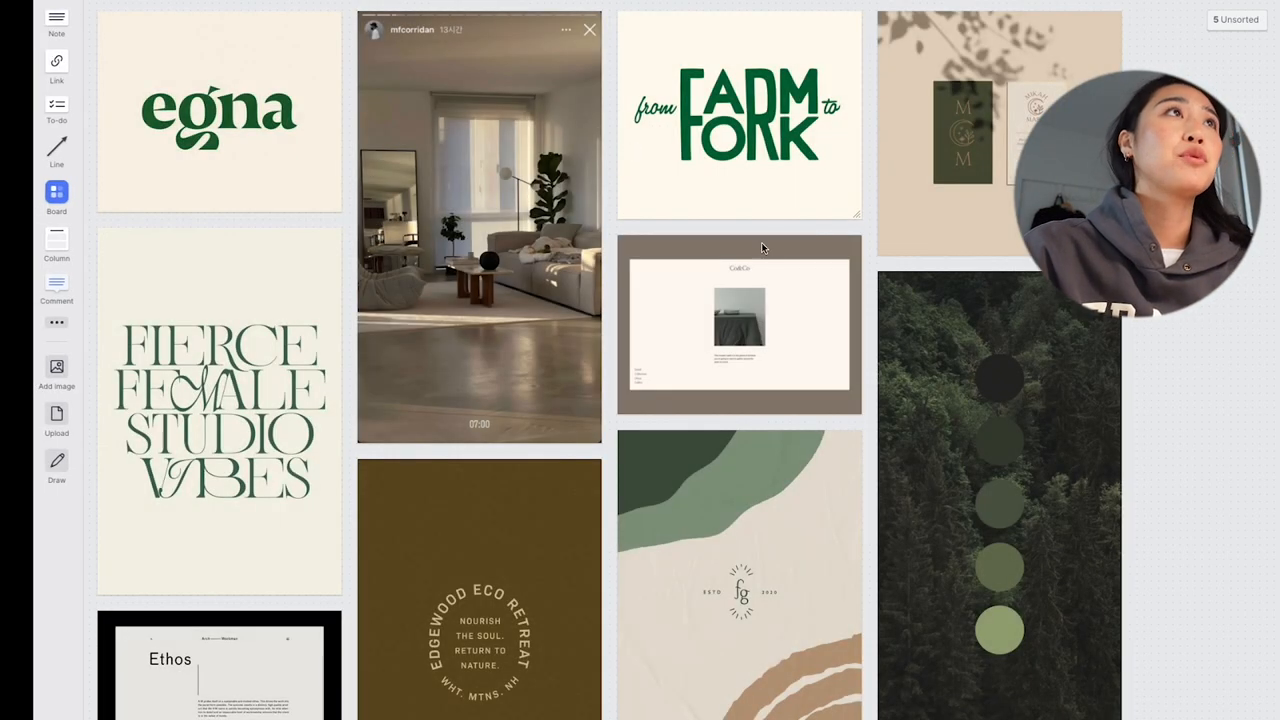
{"action": "scroll", "coordinate": [785, 262], "scroll_direction": "down", "scroll_amount": 5}
{"action": "scroll", "coordinate": [785, 262], "scroll_direction": "down", "scroll_amount": 3}
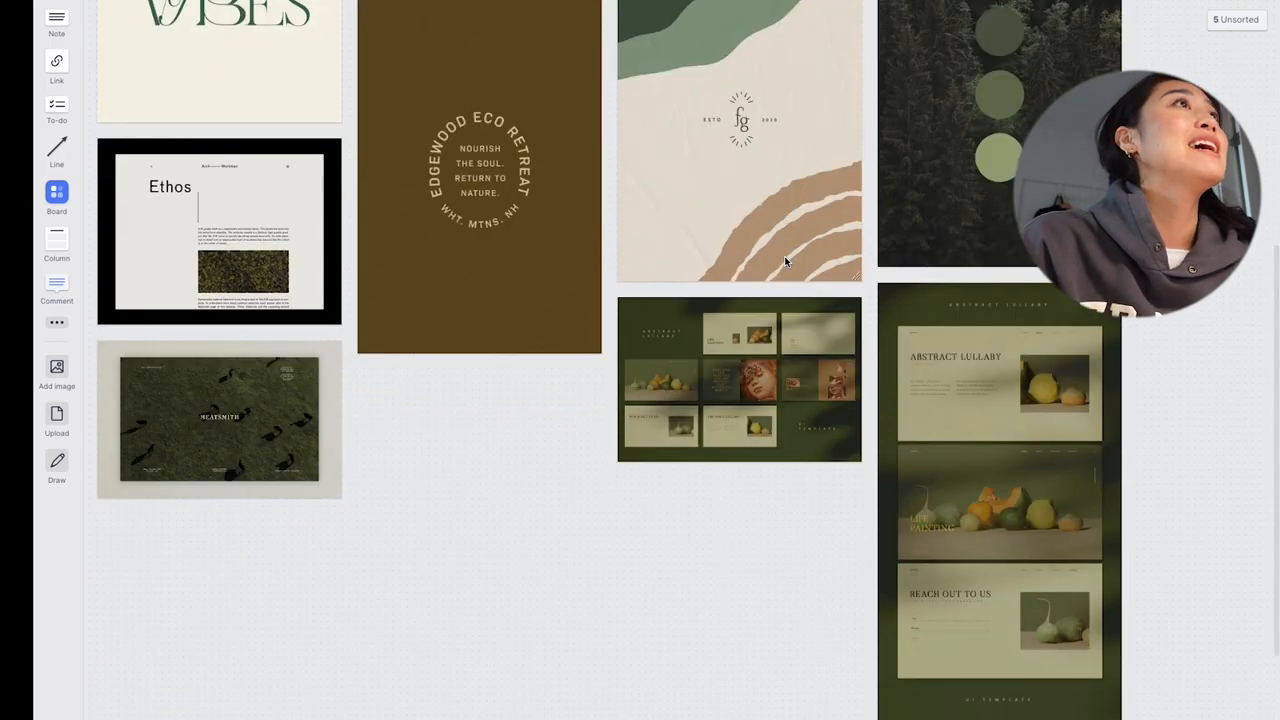
{"action": "scroll", "coordinate": [785, 262], "scroll_direction": "up", "scroll_amount": 5}
{"action": "scroll", "coordinate": [785, 262], "scroll_direction": "up", "scroll_amount": 2}
{"action": "scroll", "coordinate": [785, 262], "scroll_direction": "up", "scroll_amount": 3}
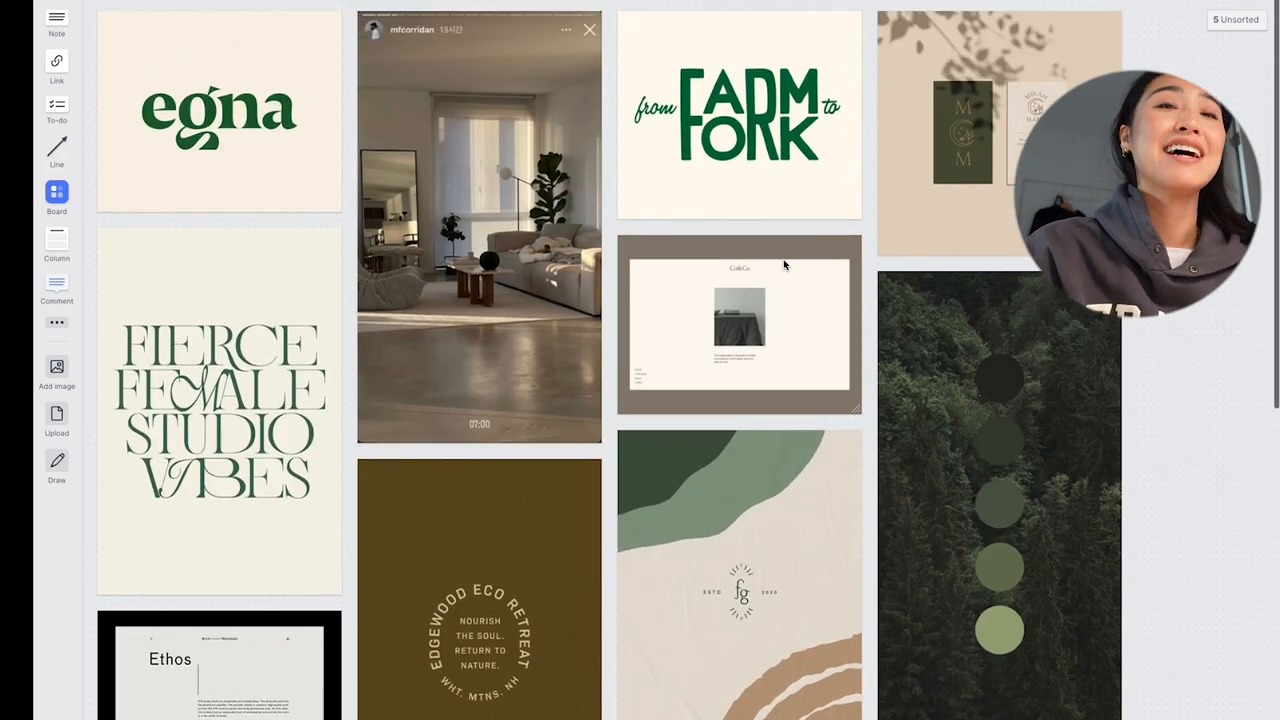
{"action": "key", "text": "alt+Left"}
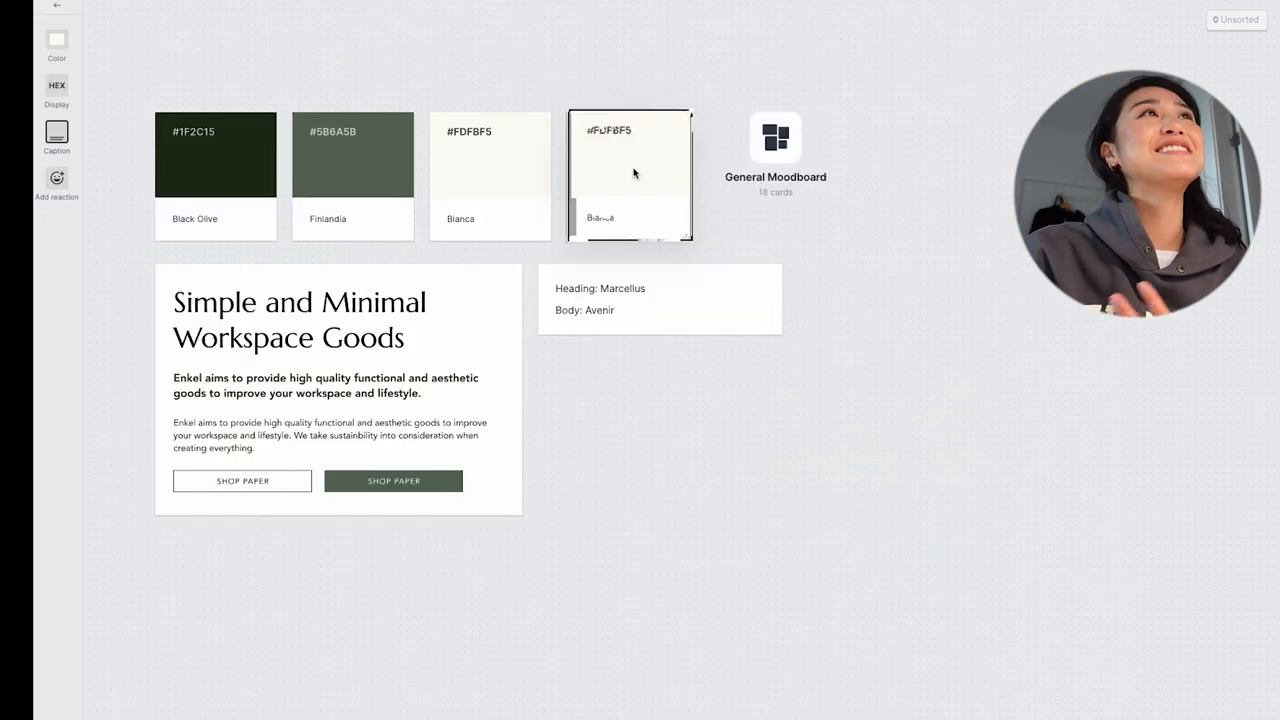
{"action": "double_click", "coordinate": [495, 176]}
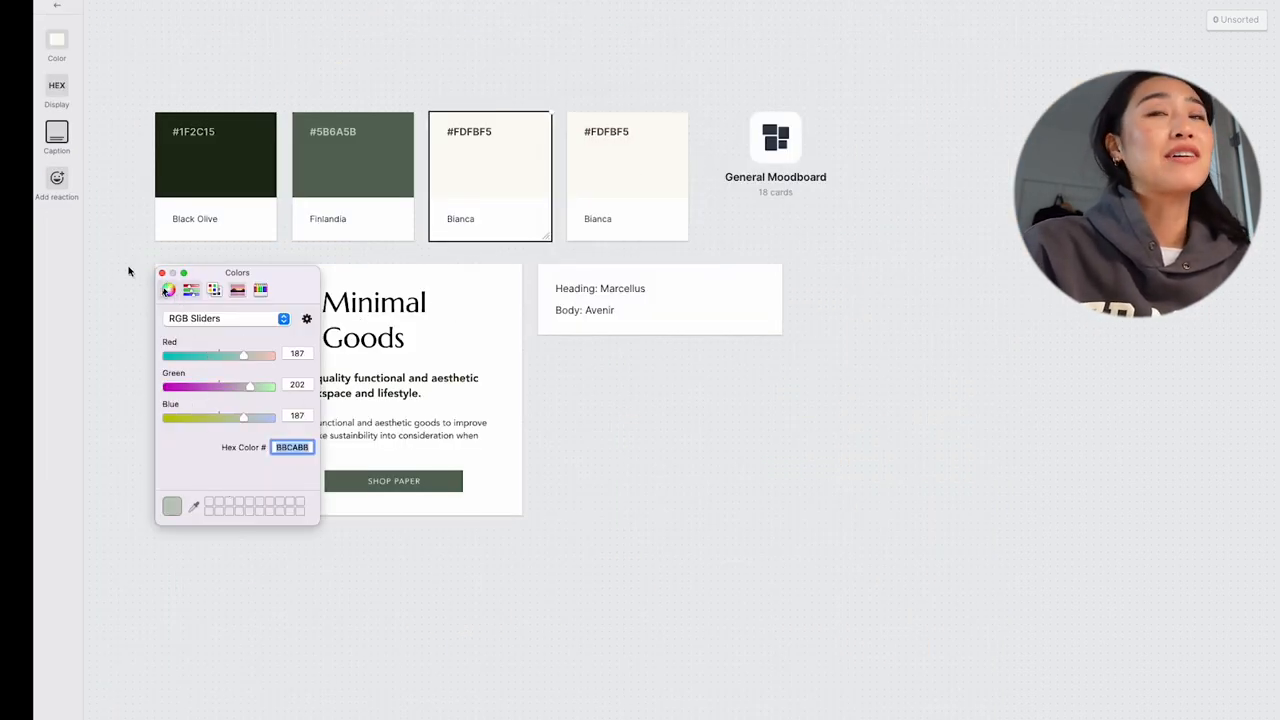
{"action": "left_click", "coordinate": [499, 160]}
{"action": "key", "text": "Return"}
{"action": "left_click", "coordinate": [463, 218]}
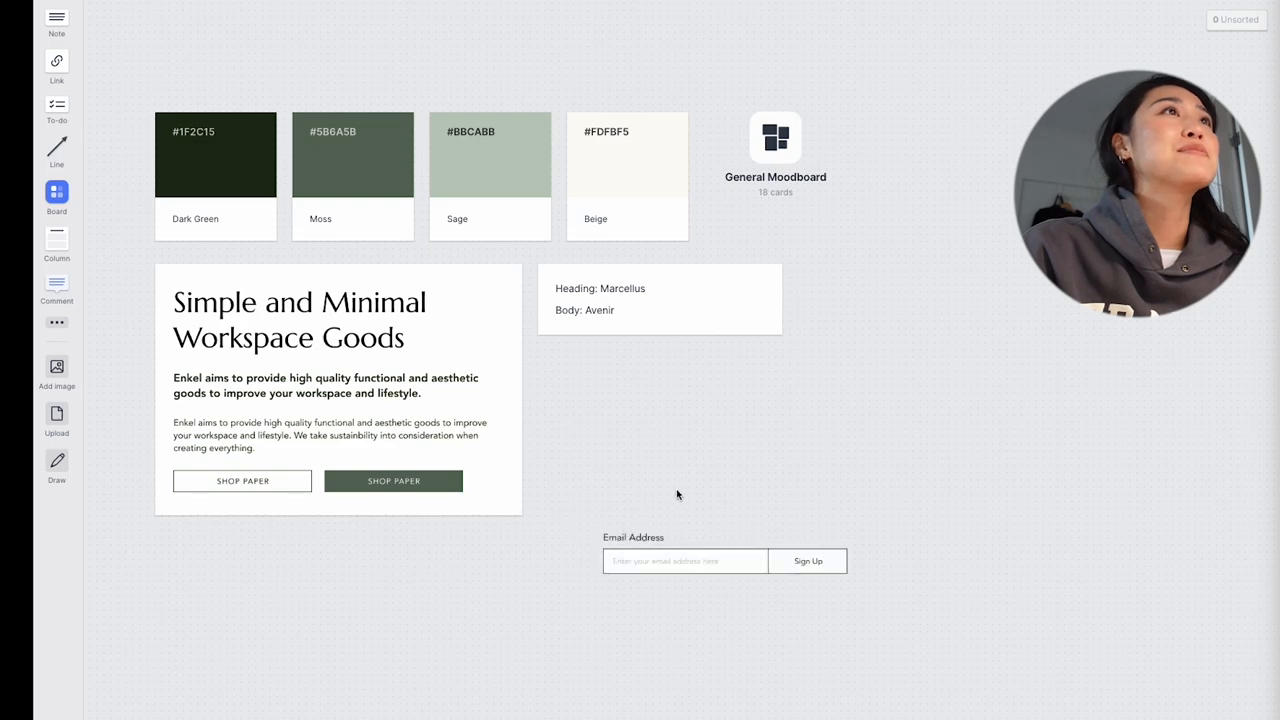
- Move the email sign-up card below the font card
{"action": "mouse_move", "coordinate": [646, 565]}
{"action": "left_mouse_down"}
{"action": "mouse_move", "coordinate": [631, 436]}
{"action": "mouse_move", "coordinate": [583, 385]}
{"action": "left_mouse_up"}
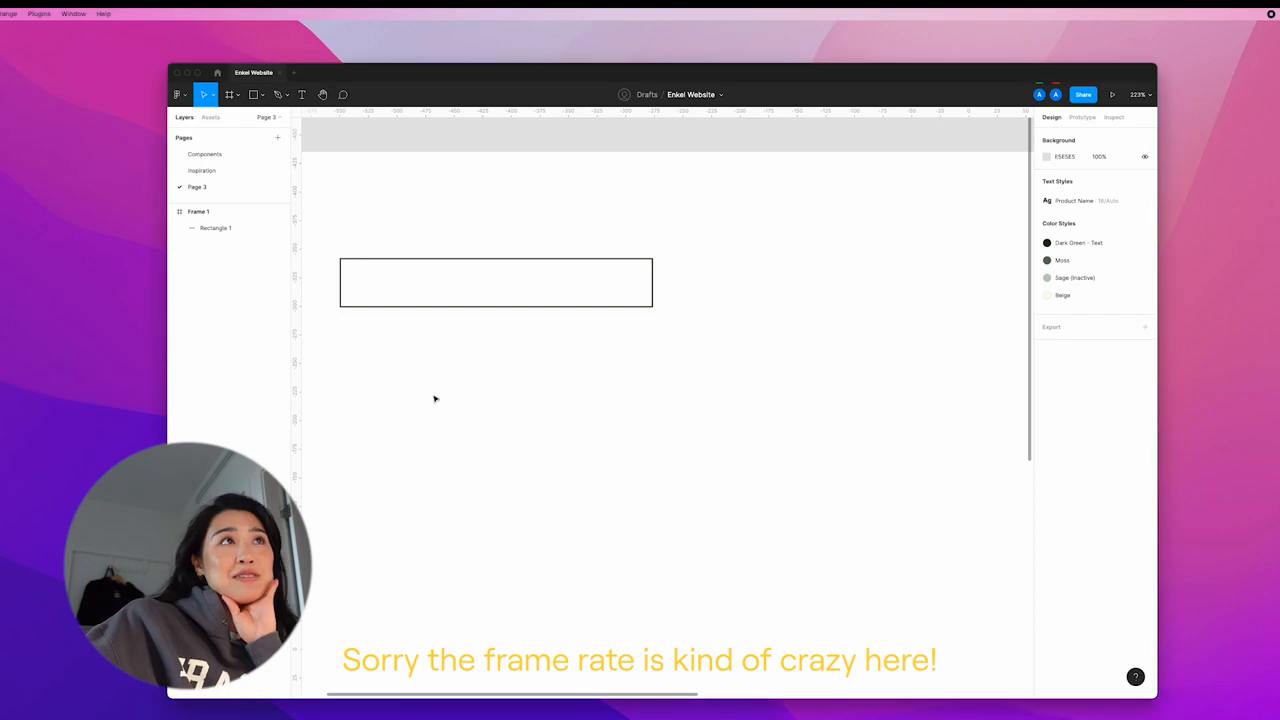
- Add SHOP LIFESTYLE text in the button at size 15 with 6% letter spacing
{"action": "key", "text": "t"}
{"action": "left_click_drag", "start_coordinate": [386, 369], "coordinate": [611, 393]}
{"action": "type", "text": "Av"}
{"action": "type", "text": " LIFESTYLE"}
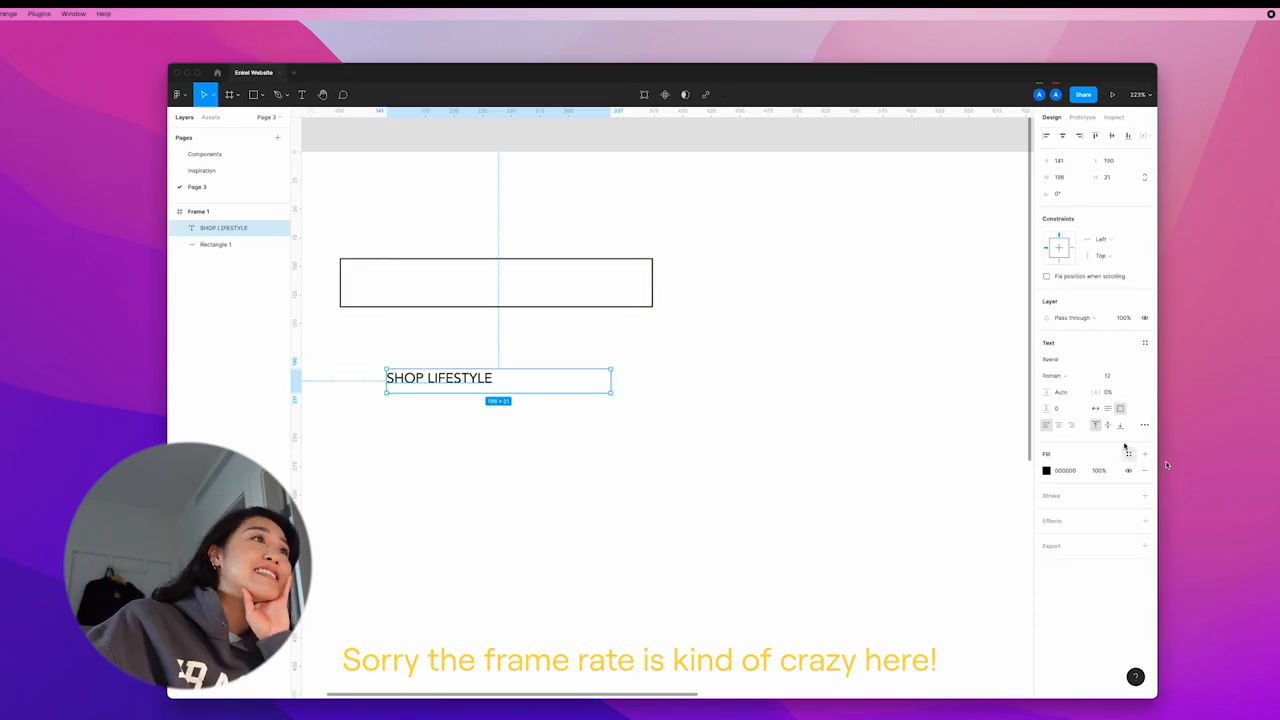
{"action": "left_click_drag", "start_coordinate": [497, 377], "coordinate": [497, 281]}
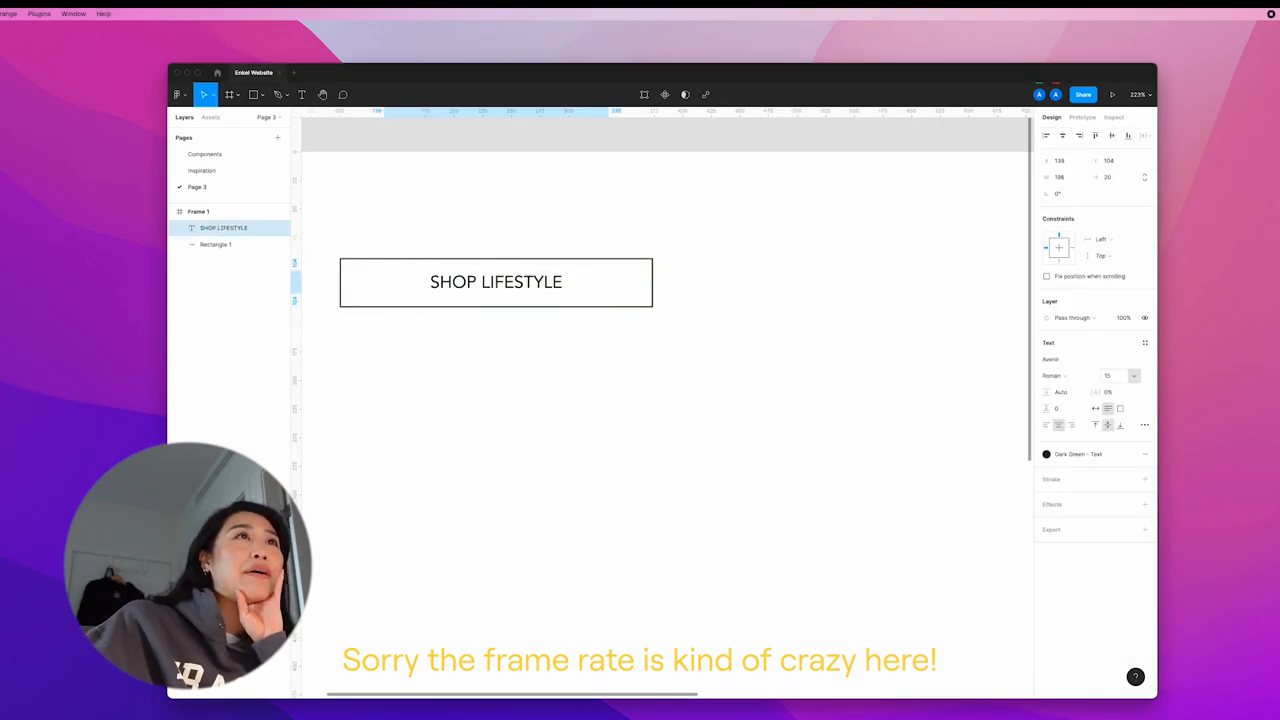
{"action": "type", "text": "15"}
{"action": "key", "text": "Return"}
{"action": "left_click", "coordinate": [1107, 392]}
{"action": "type", "text": "6"}
{"action": "key", "text": "Return"}
- Duplicate the button below and fill the copy with the Moss colour style
{"action": "left_click", "coordinate": [345, 300], "text": "shift"}
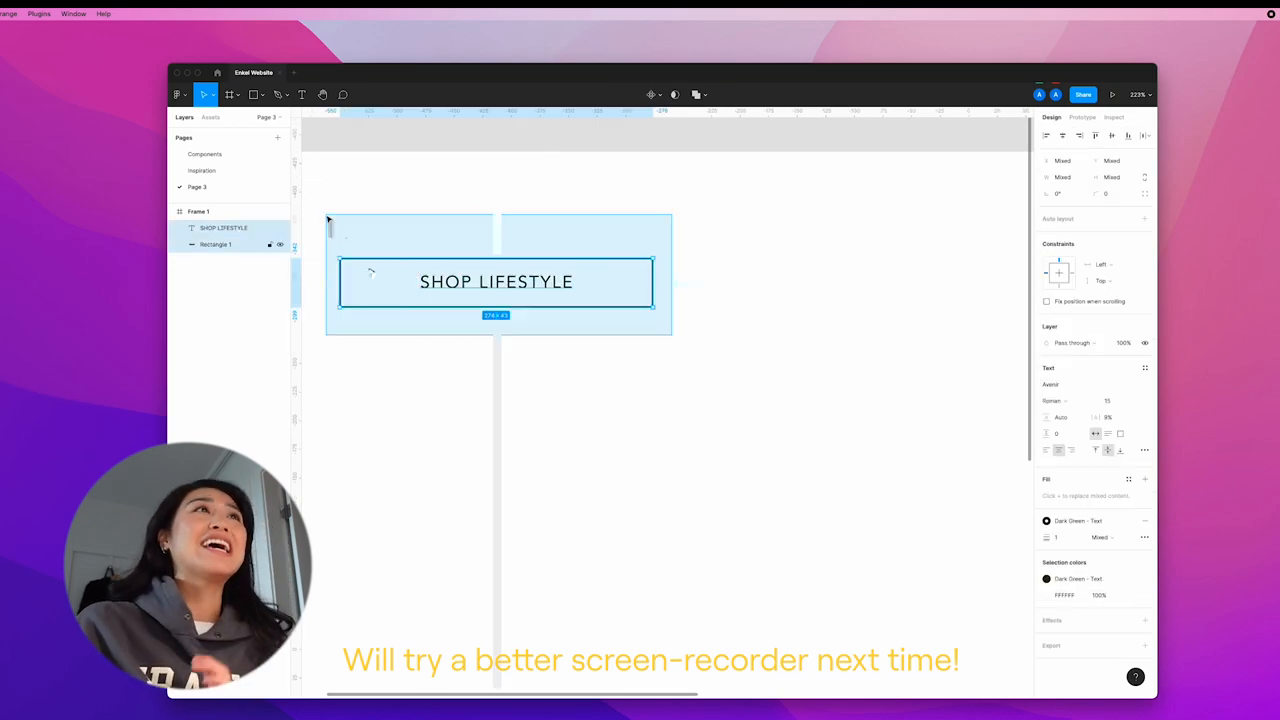
{"action": "left_click_drag", "start_coordinate": [345, 300], "coordinate": [345, 369]}
{"action": "left_click", "coordinate": [345, 372]}
{"action": "left_click", "coordinate": [1128, 342]}
{"action": "left_click", "coordinate": [1112, 420]}
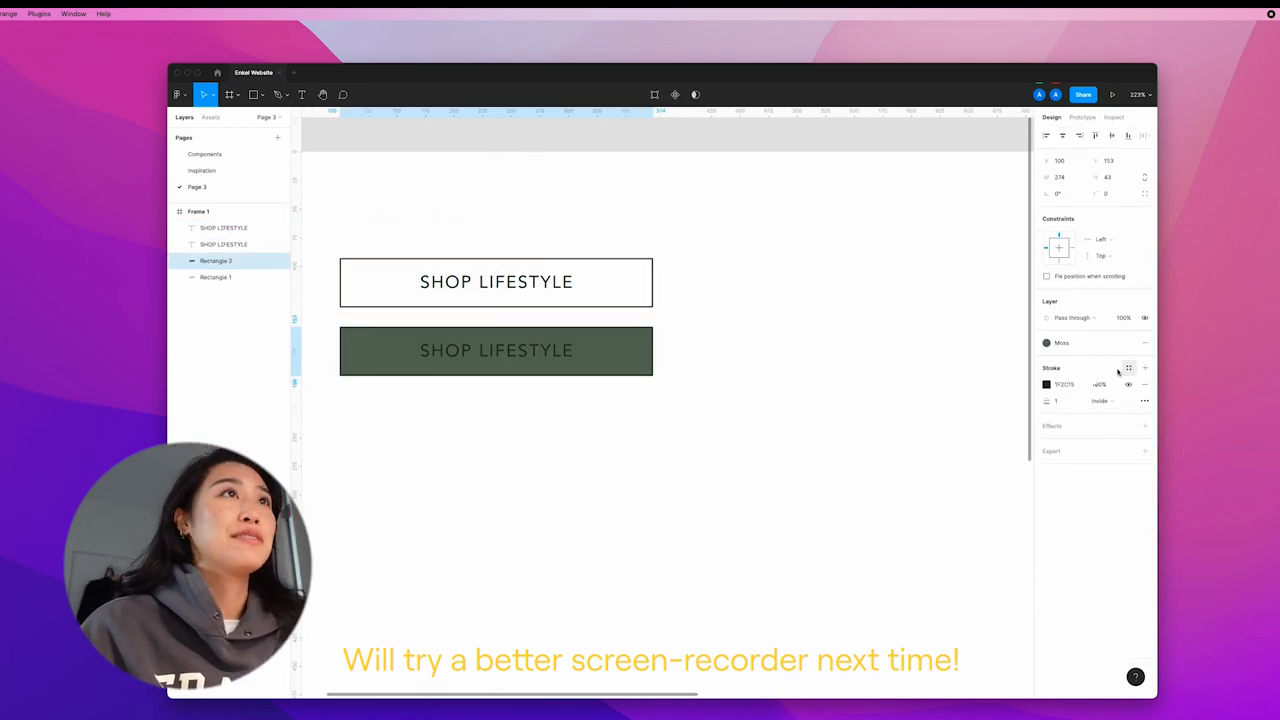
{"action": "left_click", "coordinate": [496, 350]}
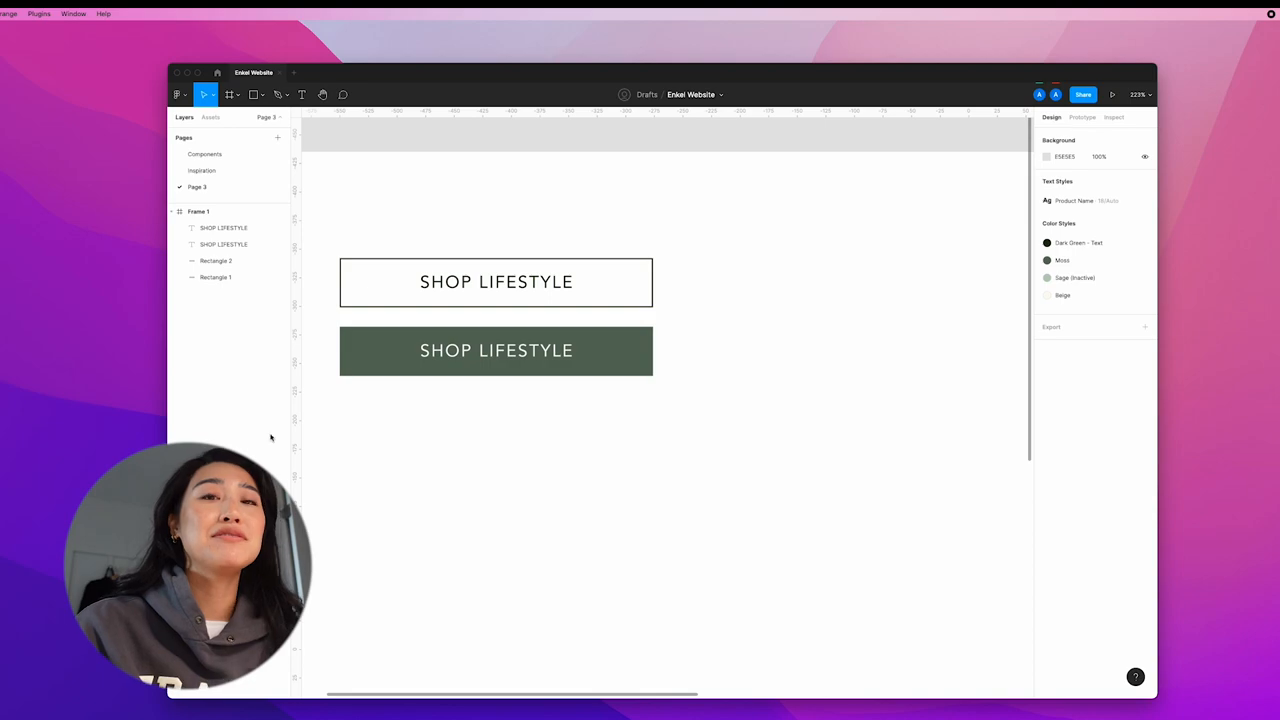
- Make a wide Email Address field with a left-aligned label and start the size-30 Enkel heading
{"action": "left_click_drag", "start_coordinate": [414, 285], "coordinate": [414, 495]}
{"action": "left_click_drag", "start_coordinate": [683, 480], "coordinate": [993, 480]}
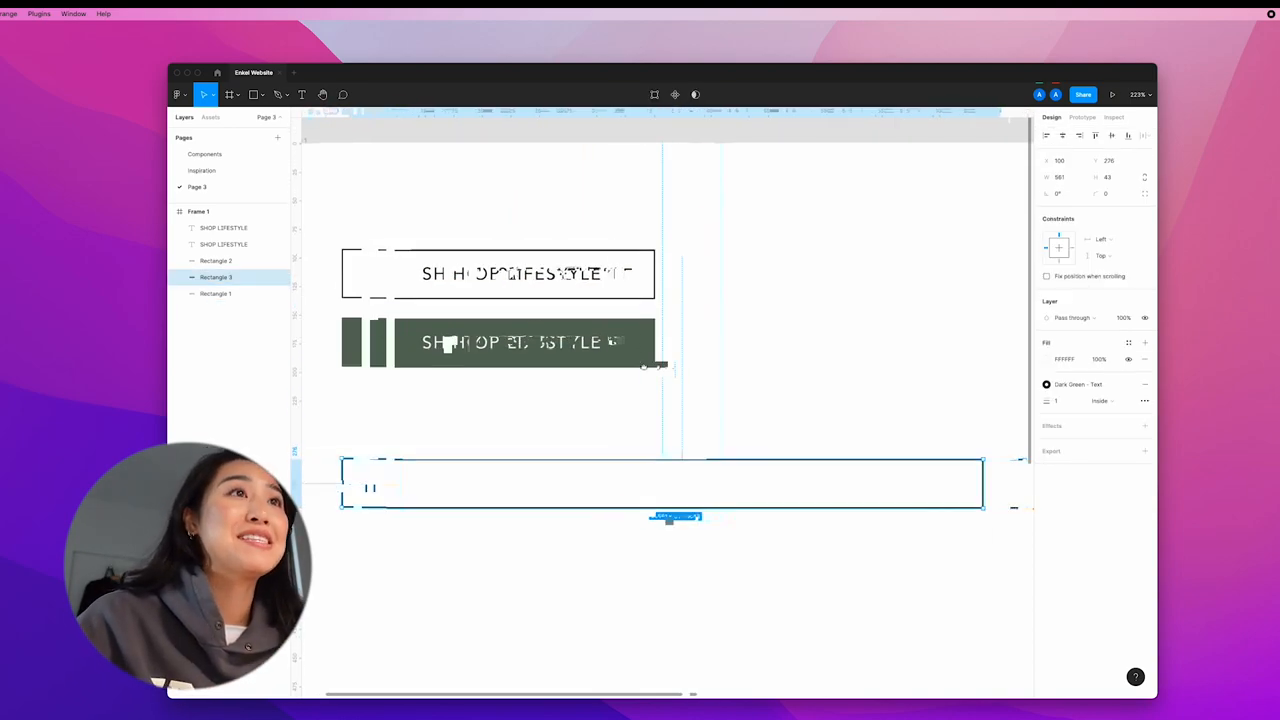
{"action": "left_click_drag", "start_coordinate": [515, 339], "coordinate": [435, 432], "text": "alt"}
{"action": "double_click", "coordinate": [435, 432]}
{"action": "type", "text": "EMAIL"}
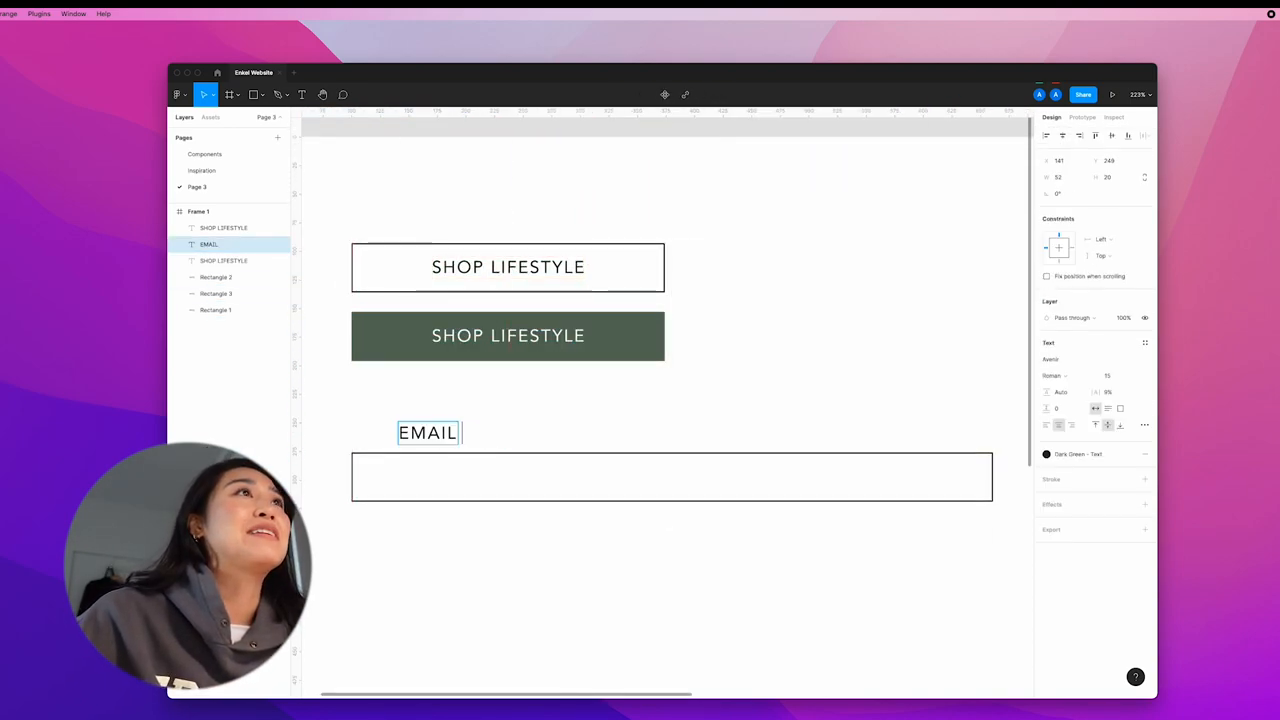
{"action": "type", "text": " ADDRESS"}
{"action": "left_click", "coordinate": [1046, 425]}
{"action": "double_click", "coordinate": [397, 433]}
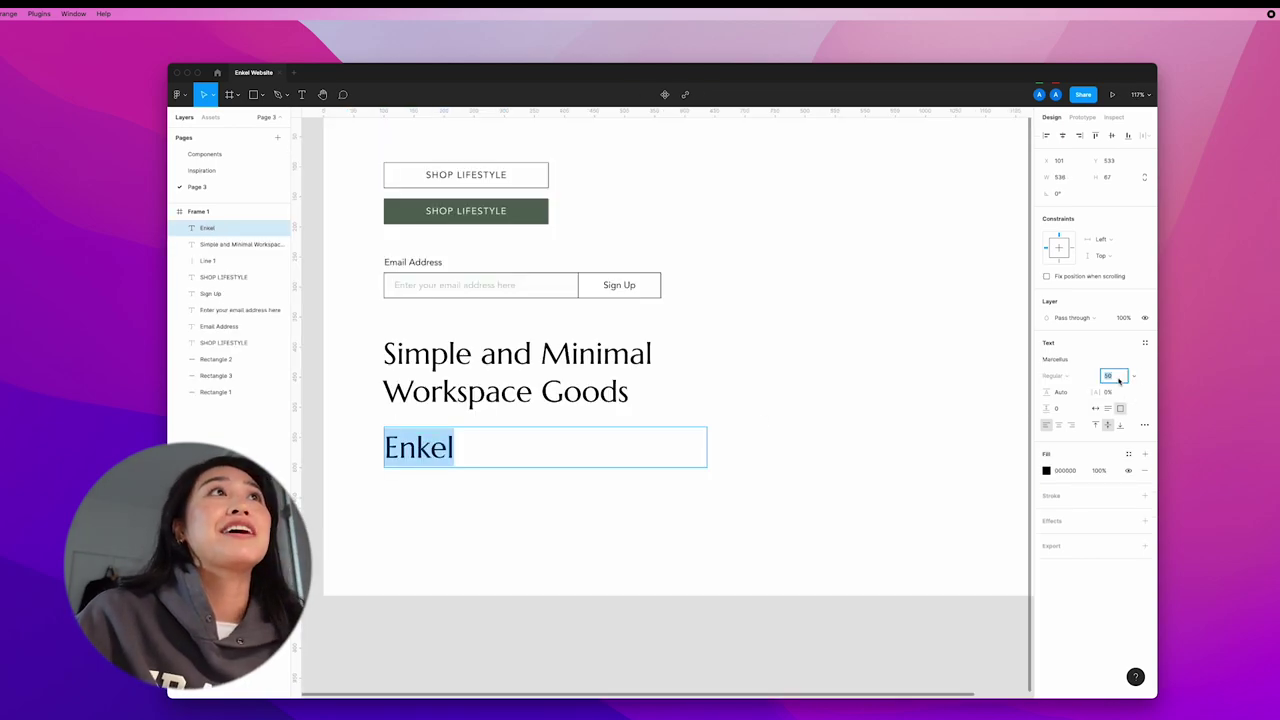
{"action": "type", "text": "30"}
{"action": "key", "text": "Return"}
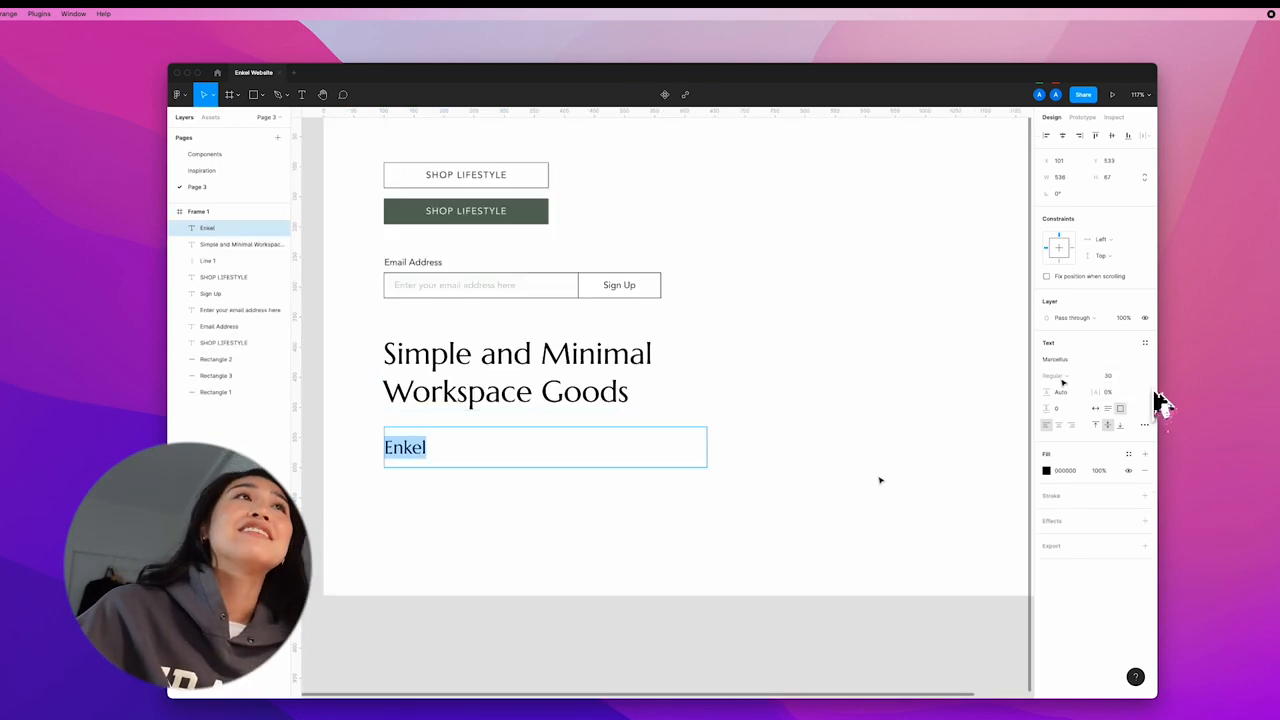
{"action": "type", "text": "Avenir"}
- Style the pasted Enkel tagline in Avenir Medium and widen its box to two lines
{"action": "key", "text": "Return"}
{"action": "left_click", "coordinate": [1052, 375]}
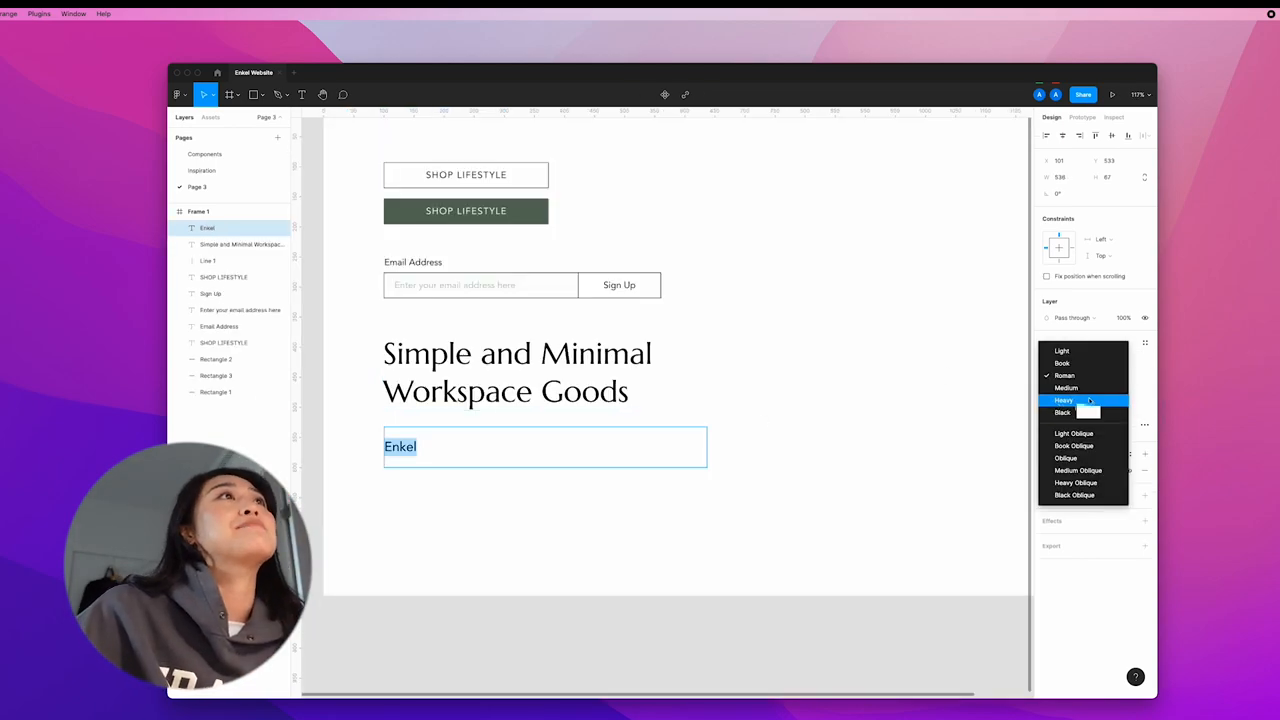
{"action": "left_click", "coordinate": [1083, 408]}
{"action": "left_click", "coordinate": [1052, 375]}
{"action": "left_click", "coordinate": [1060, 344]}
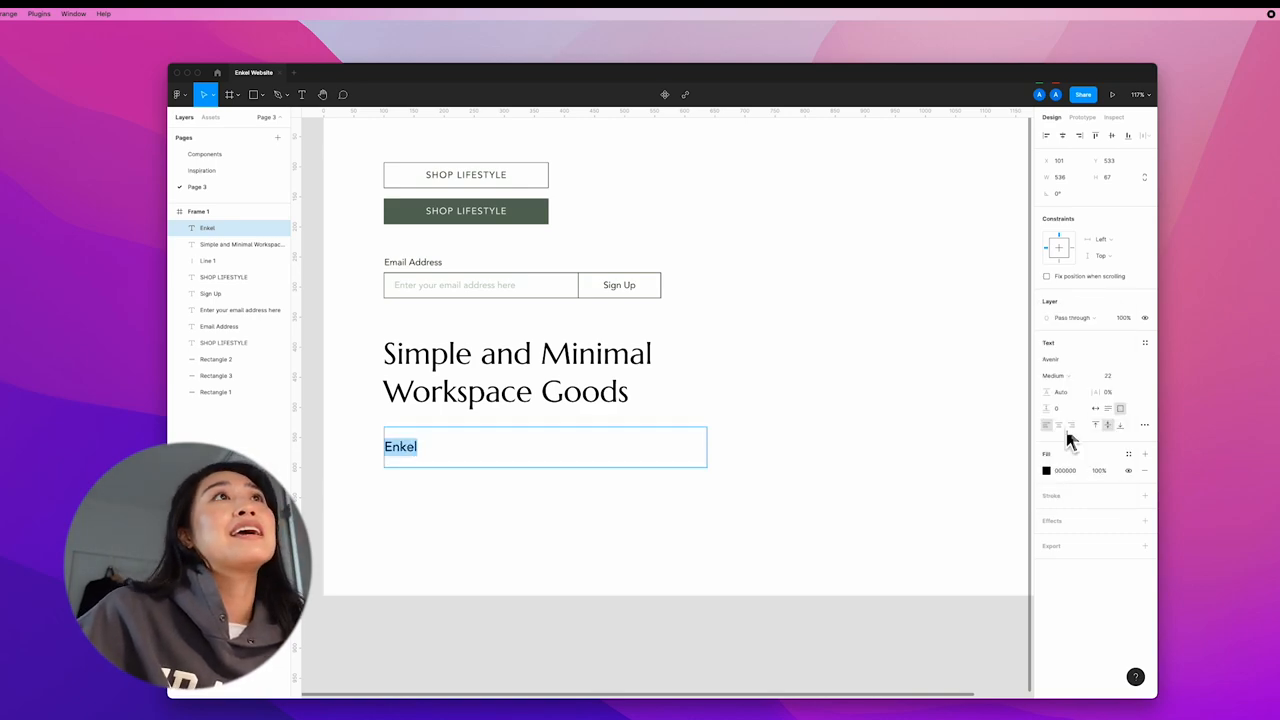
{"action": "type", "text": "Enkel aims to provide high quality functional and aesthetic goods to improve your workspace and lifestyle."}
{"action": "key", "text": "Escape"}
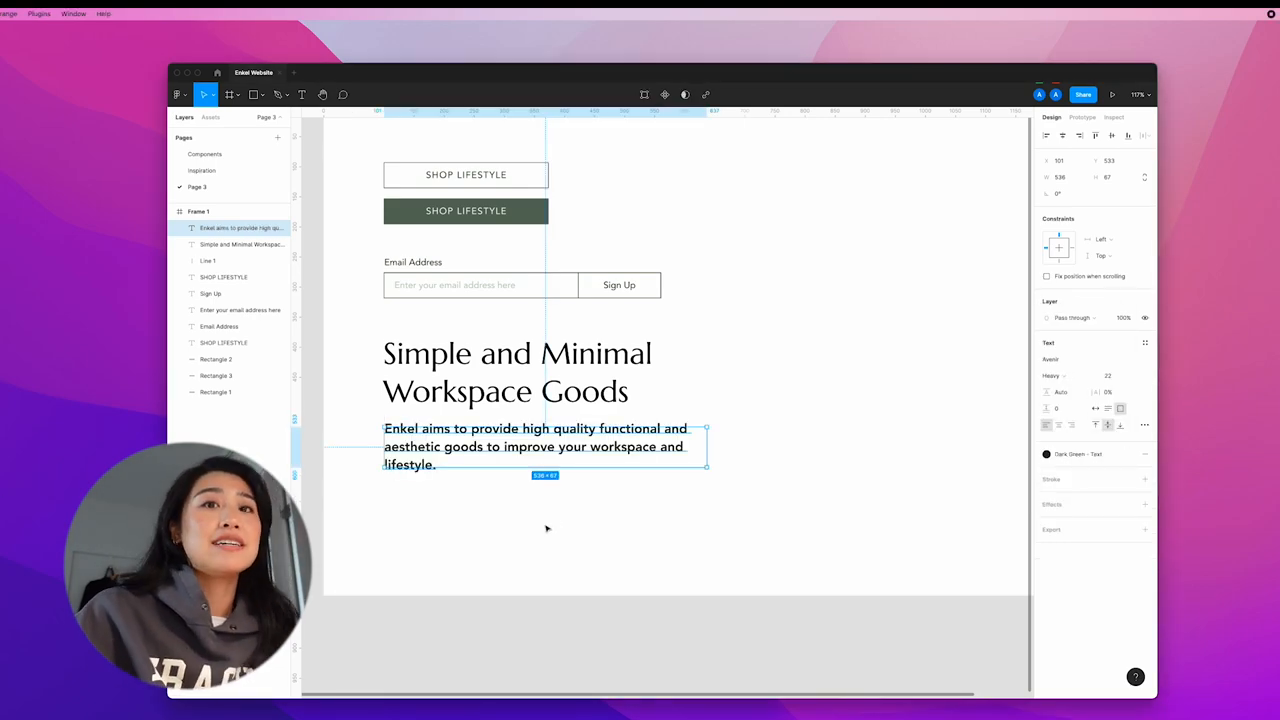
{"action": "left_click_drag", "start_coordinate": [711, 447], "coordinate": [769, 447]}
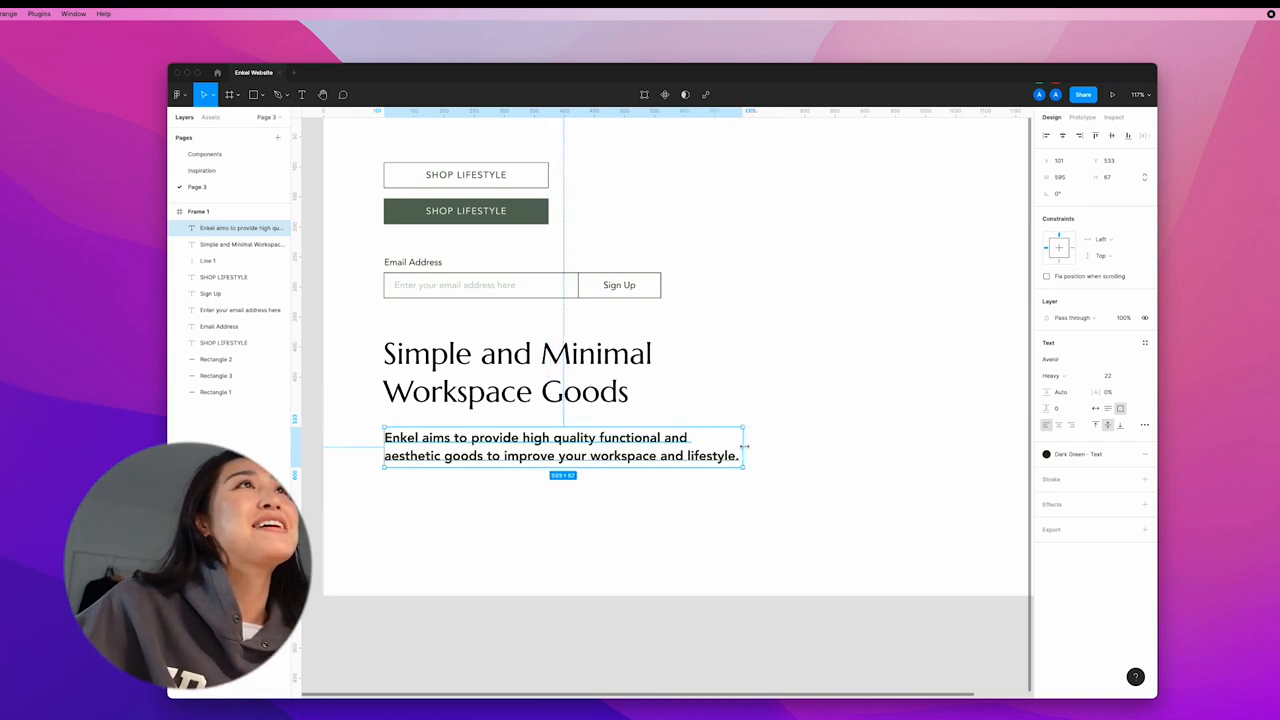
{"action": "left_click", "coordinate": [1060, 375]}
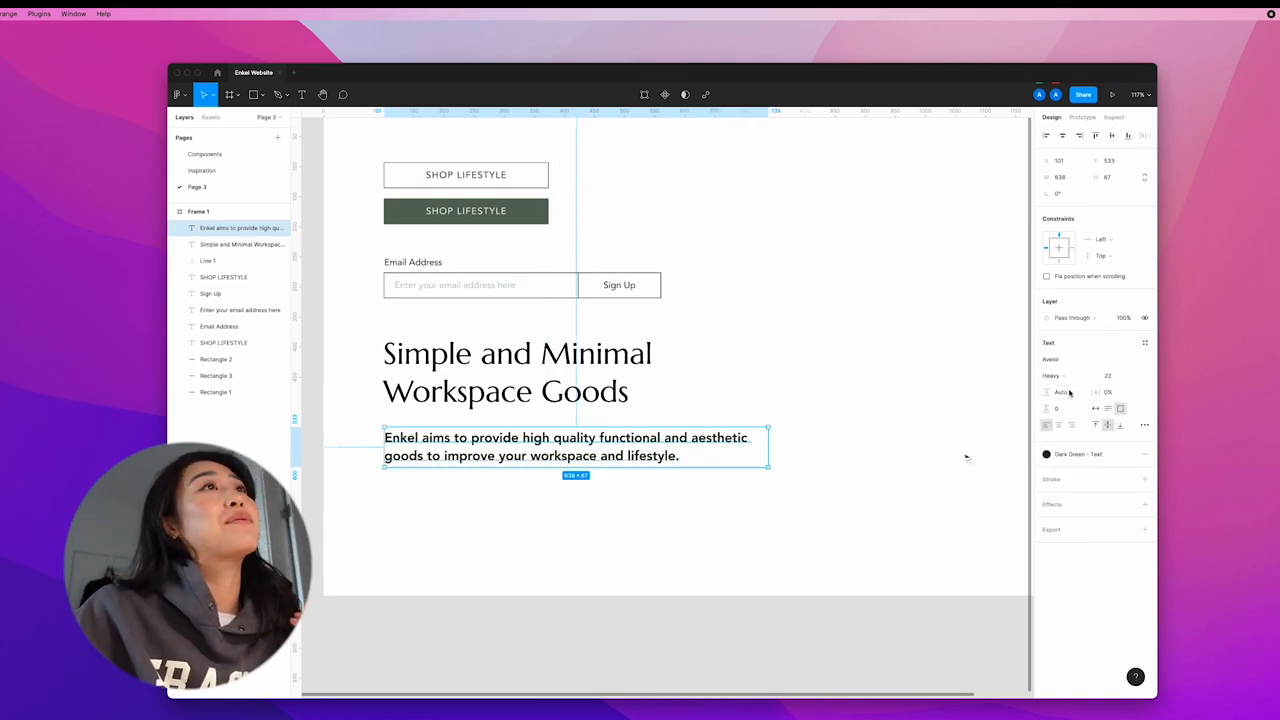
- Duplicate the tagline into a lighter paragraph and group it with the heading and tagline
{"action": "left_click_drag", "start_coordinate": [575, 452], "coordinate": [561, 503]}
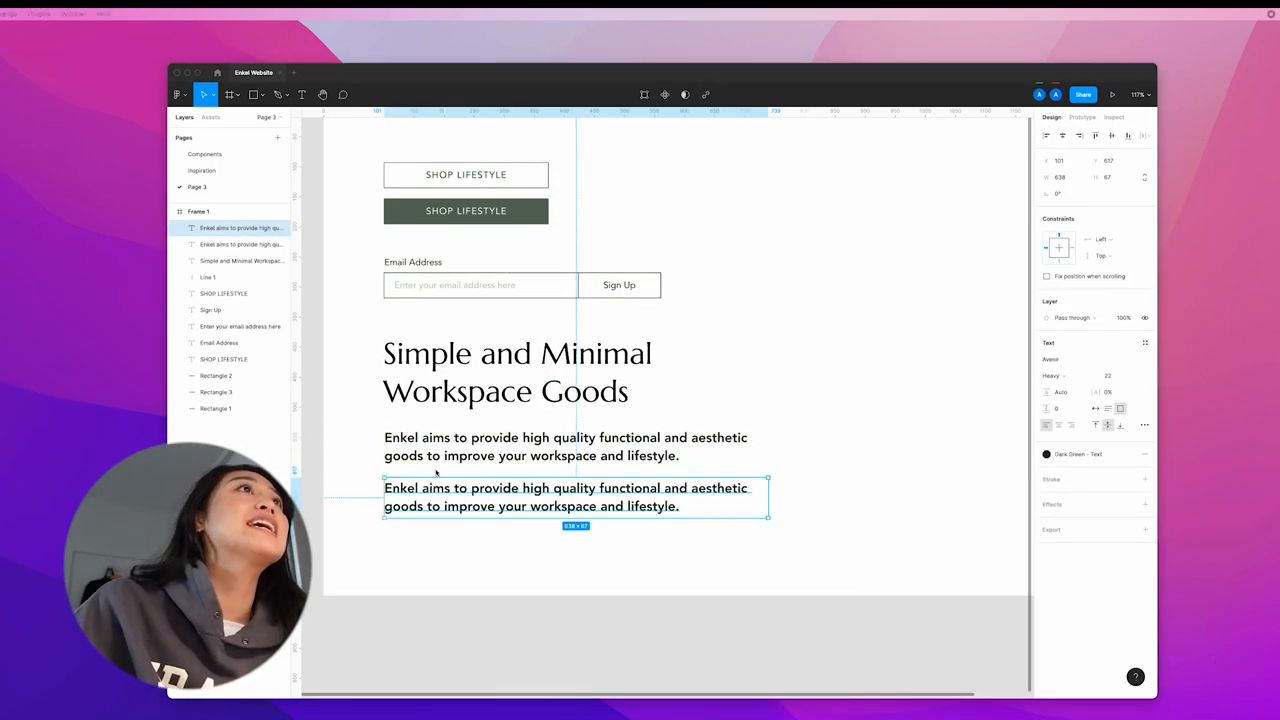
{"action": "left_click", "coordinate": [560, 447]}
{"action": "left_click", "coordinate": [590, 497], "text": "shift"}
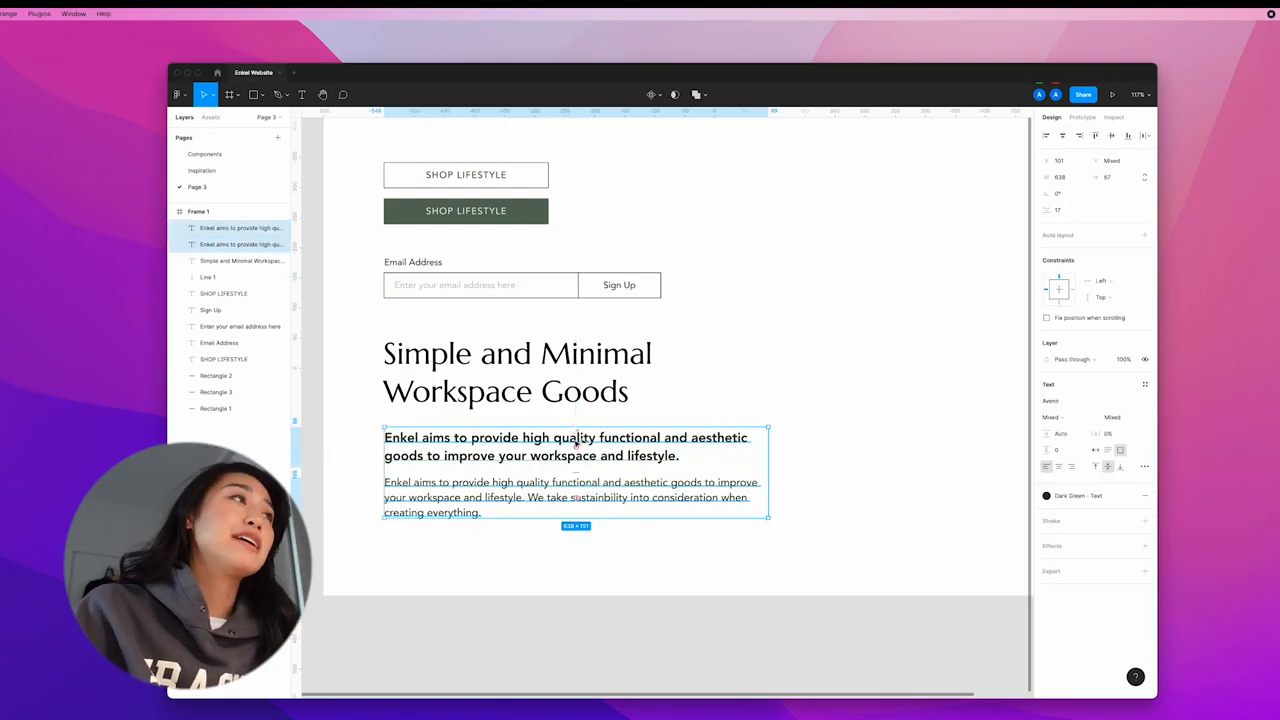
{"action": "left_click", "coordinate": [568, 450]}
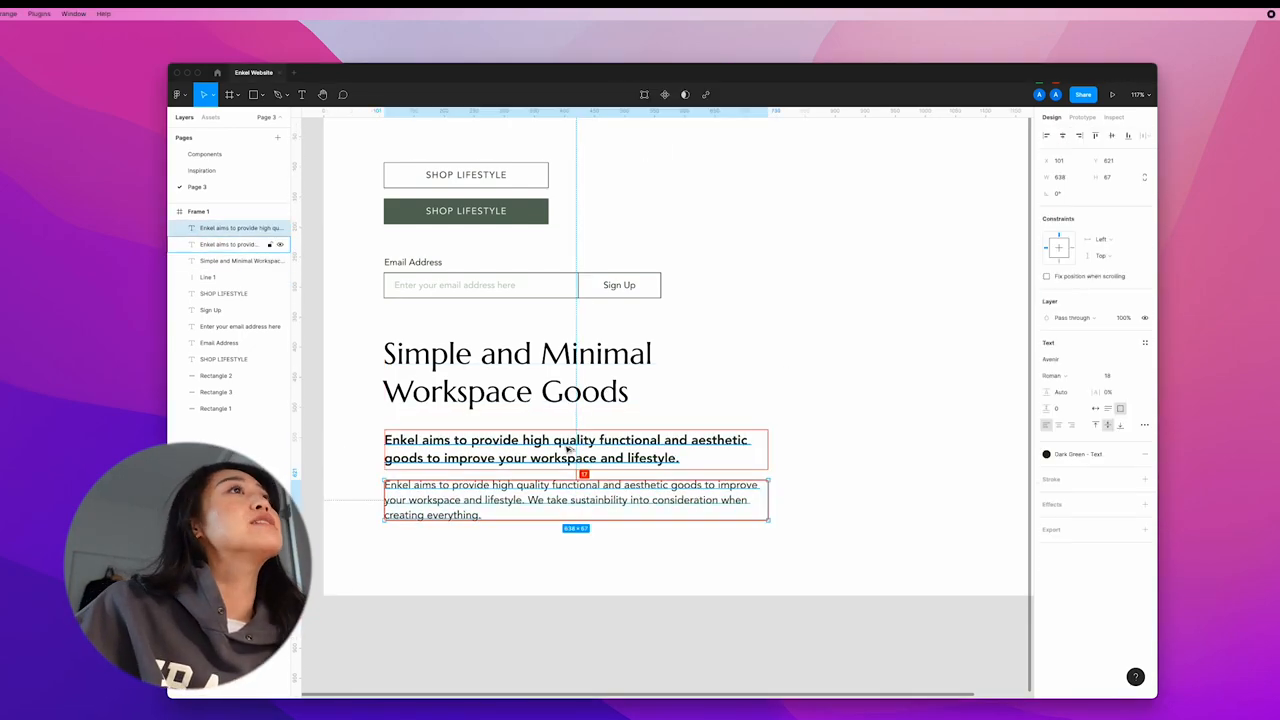
{"action": "left_click", "coordinate": [450, 372], "text": "shift"}
{"action": "key", "text": "super+g"}
- Move the text group right of the buttons and zoom out to the whole frame
{"action": "left_click_drag", "start_coordinate": [440, 445], "coordinate": [902, 307]}
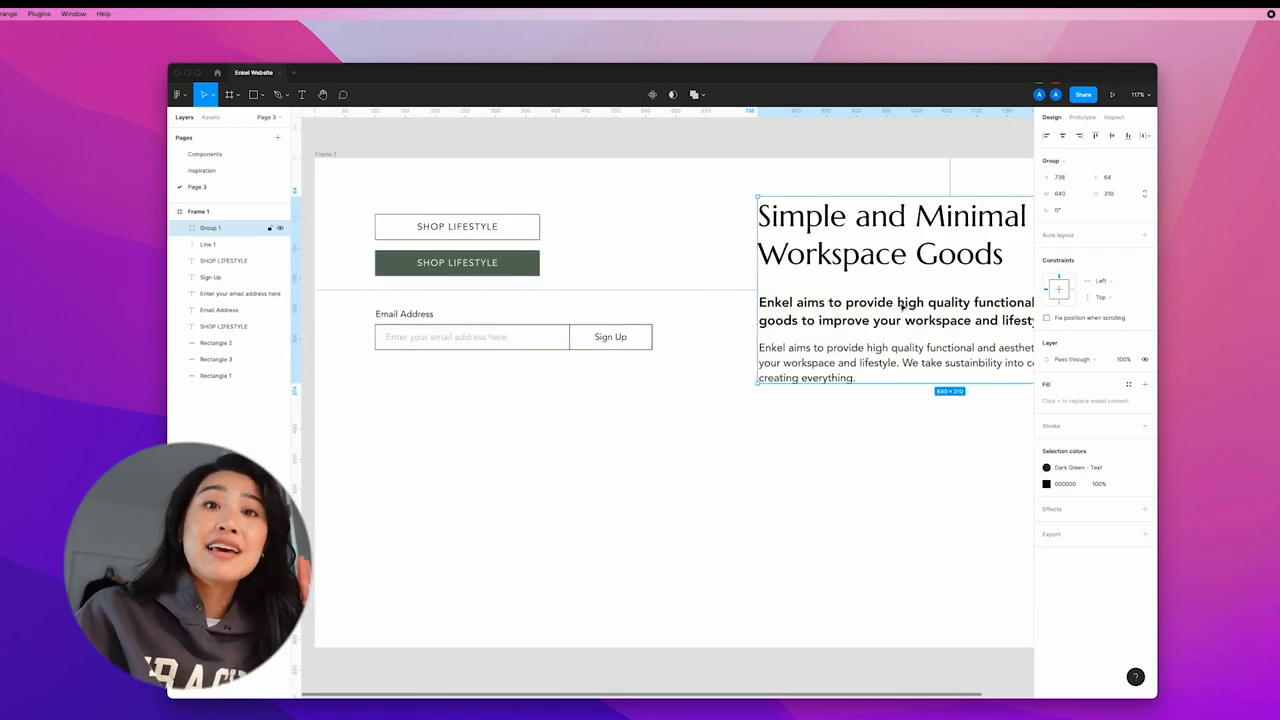
{"action": "left_click", "coordinate": [720, 450]}
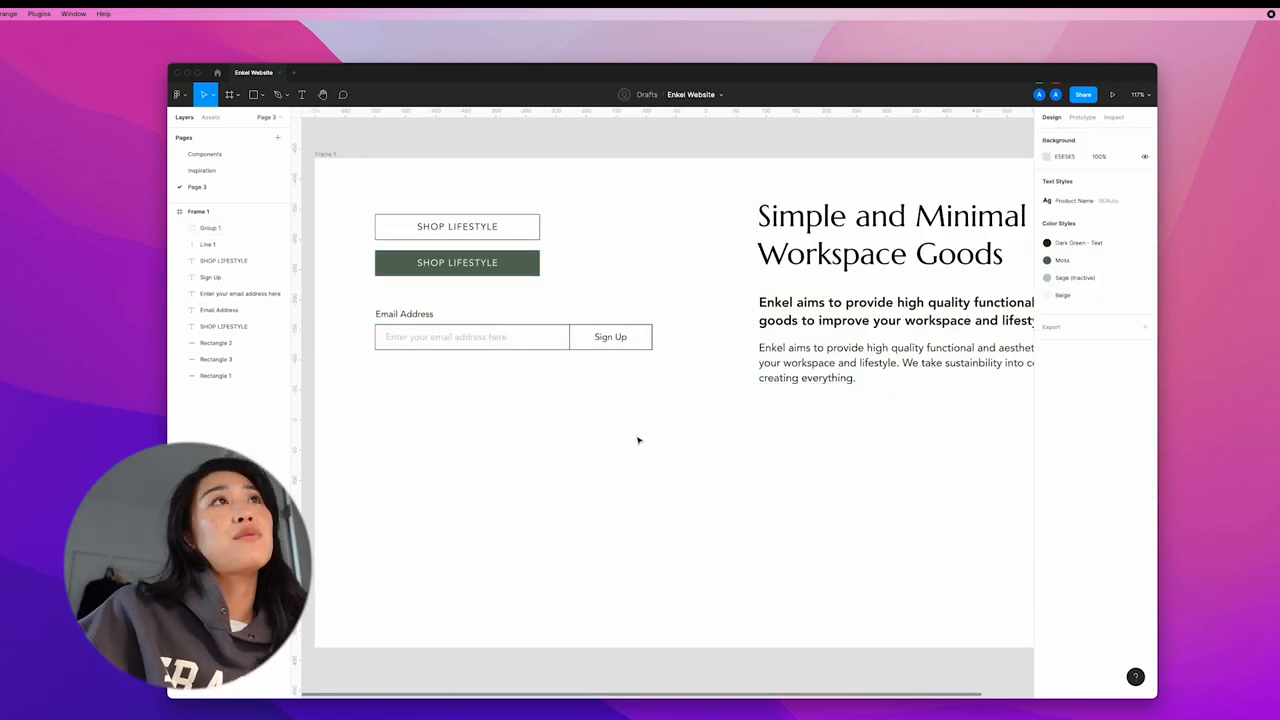
{"action": "key", "text": "shift+1"}
{"action": "key", "text": "super+a"}
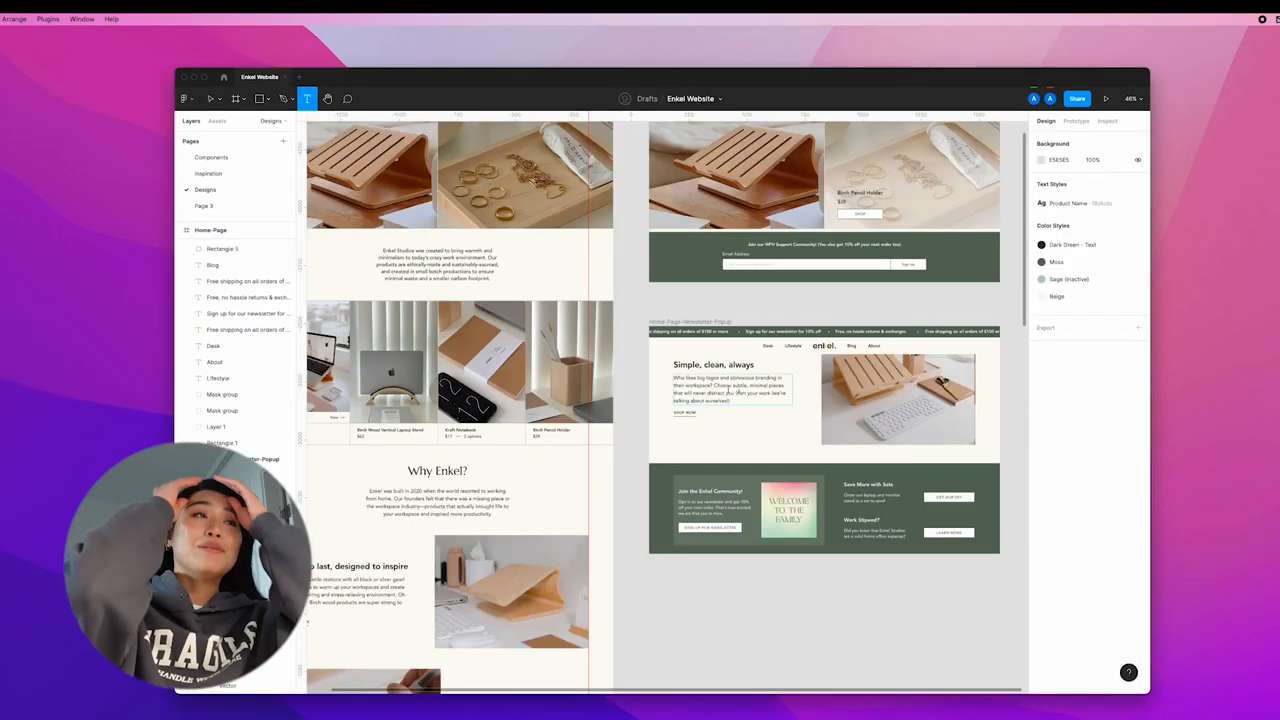
- Draw a centred white rectangle over the newsletter popup design and place the desk photo
{"action": "left_click", "coordinate": [755, 431]}
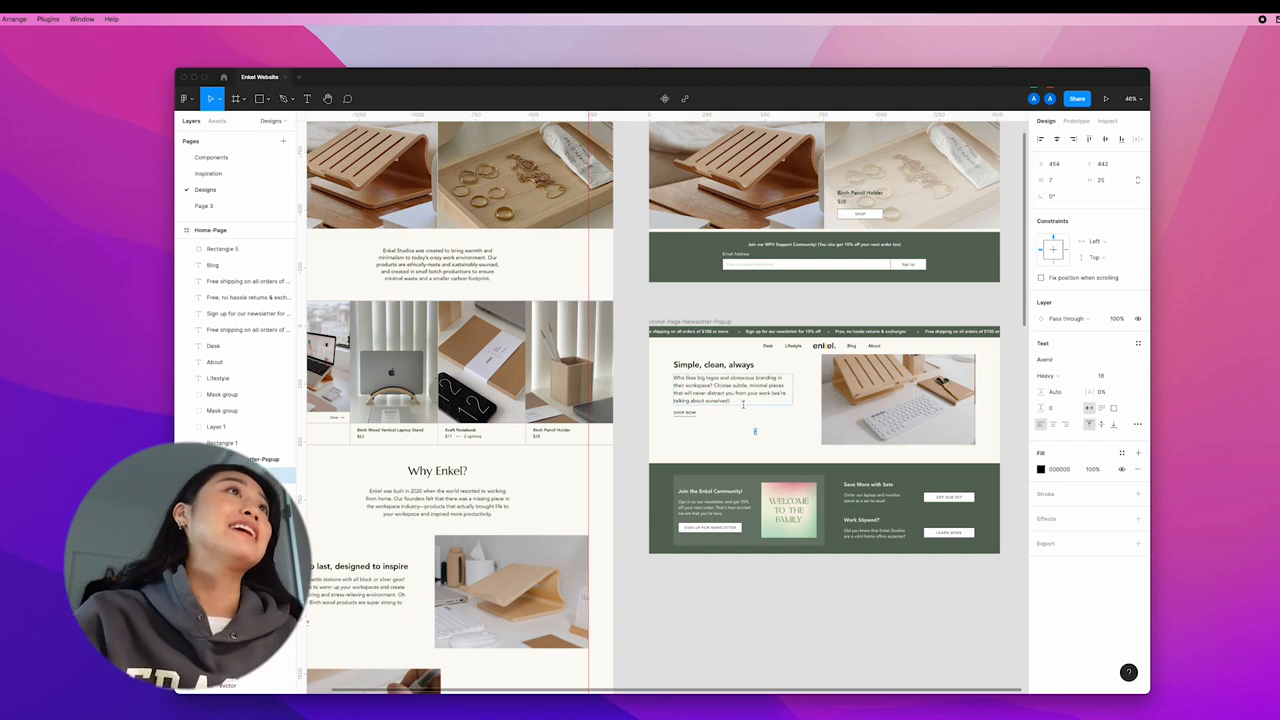
{"action": "left_click", "coordinate": [819, 301]}
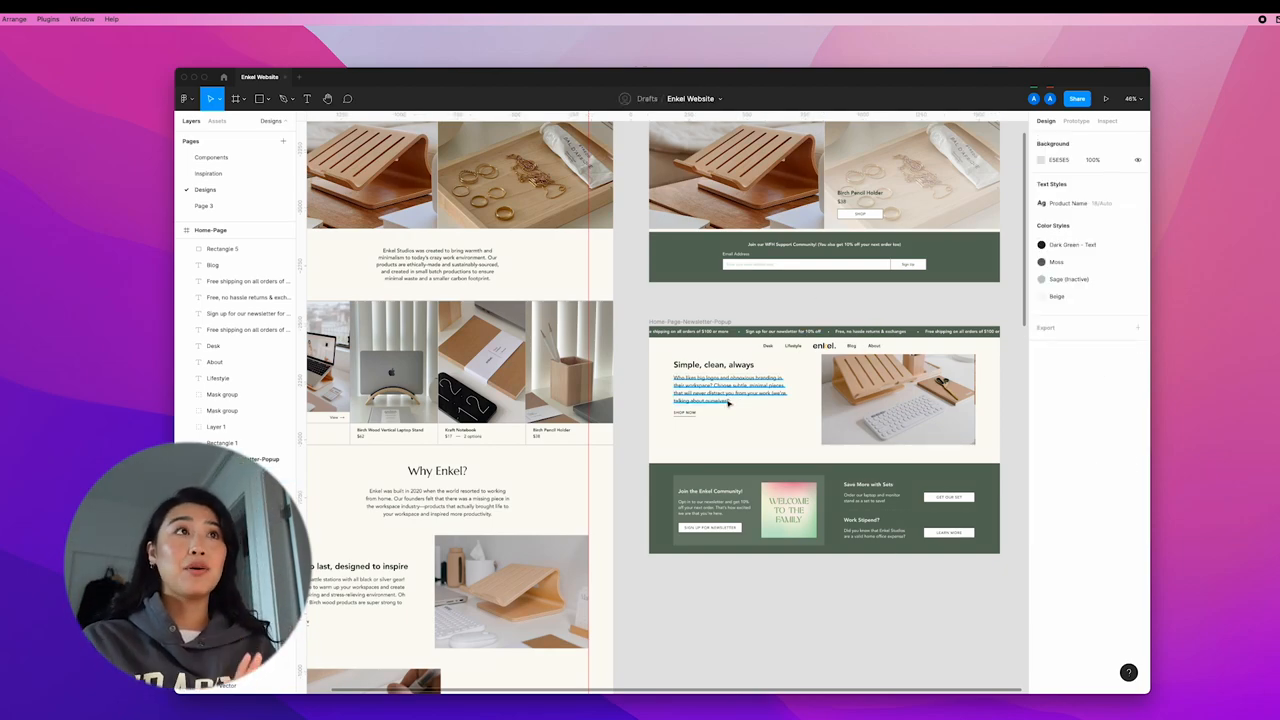
{"action": "left_click_drag", "start_coordinate": [724, 383], "coordinate": [928, 497]}
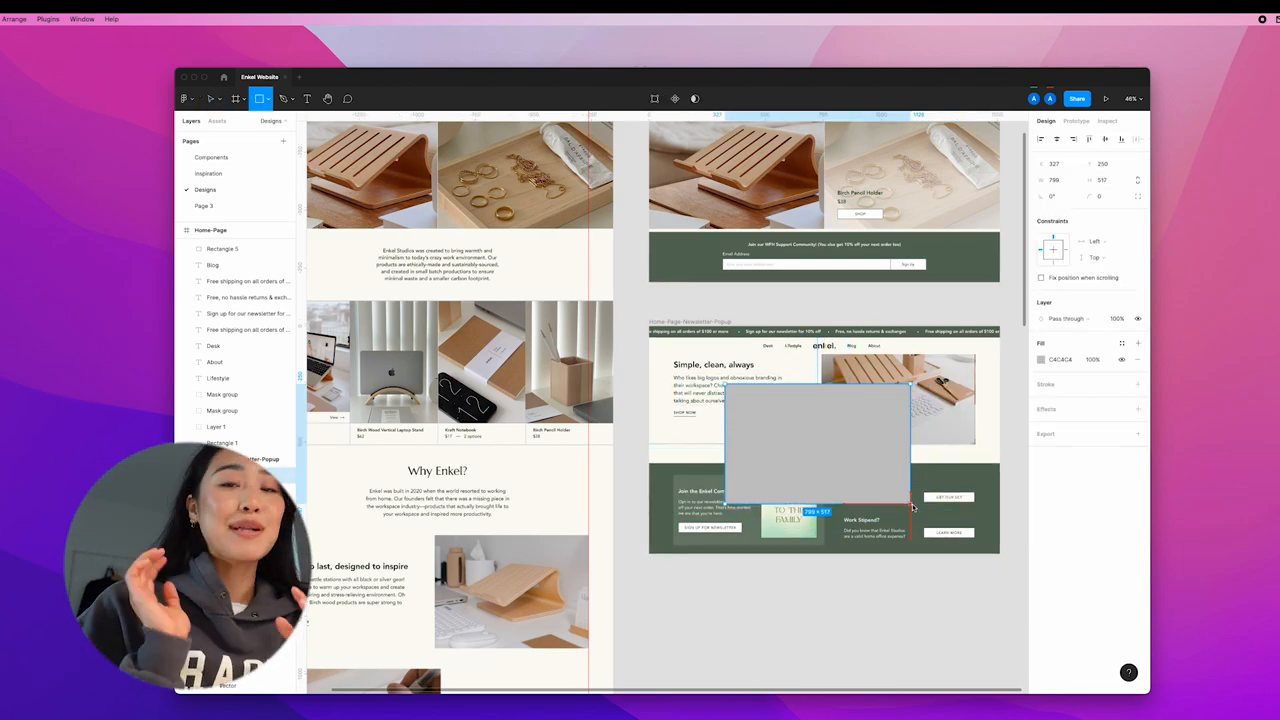
{"action": "left_click_drag", "start_coordinate": [878, 436], "coordinate": [872, 436]}
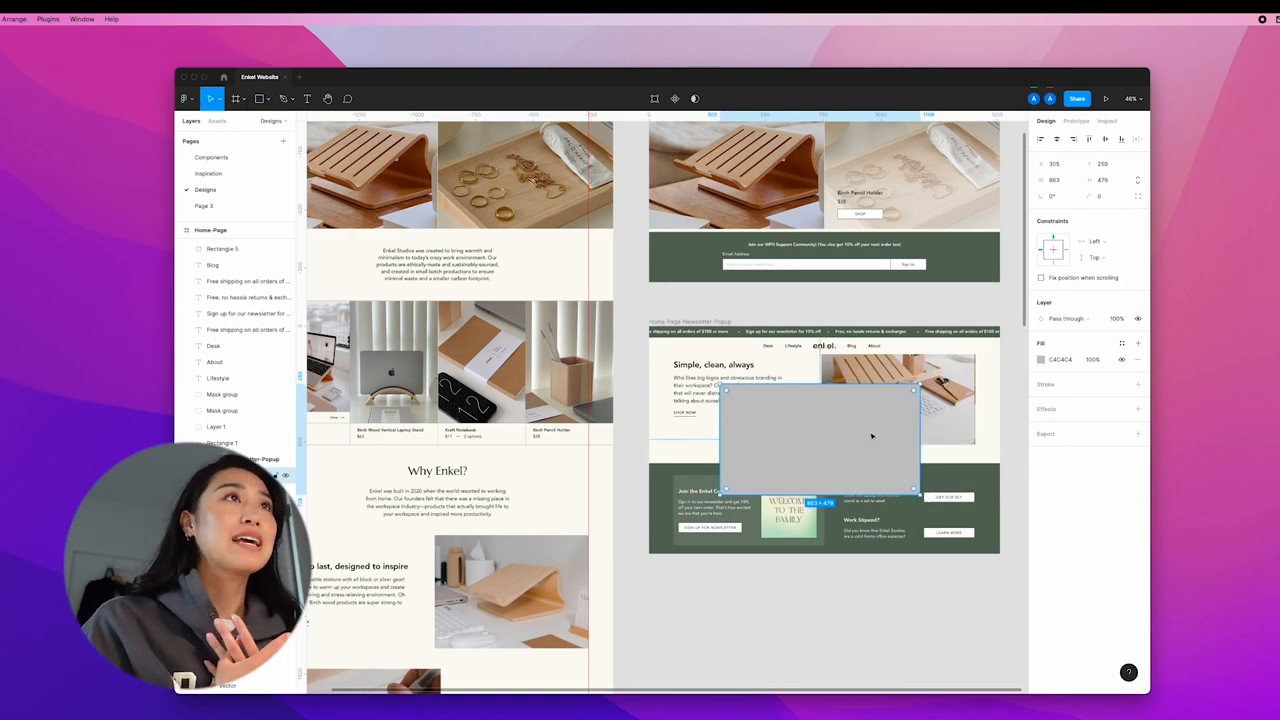
{"action": "key", "text": "shift+Right"}
{"action": "key", "text": "shift+Right"}
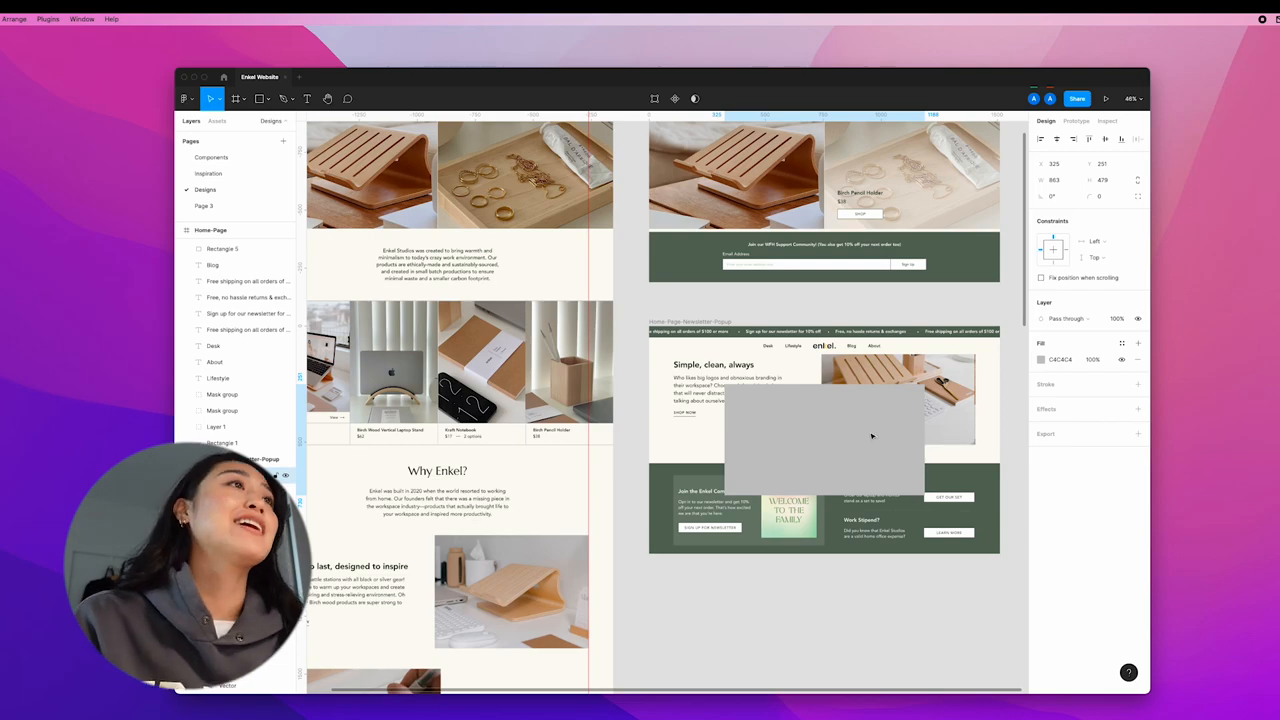
{"action": "scroll", "coordinate": [872, 436], "scroll_direction": "up", "scroll_amount": 5}
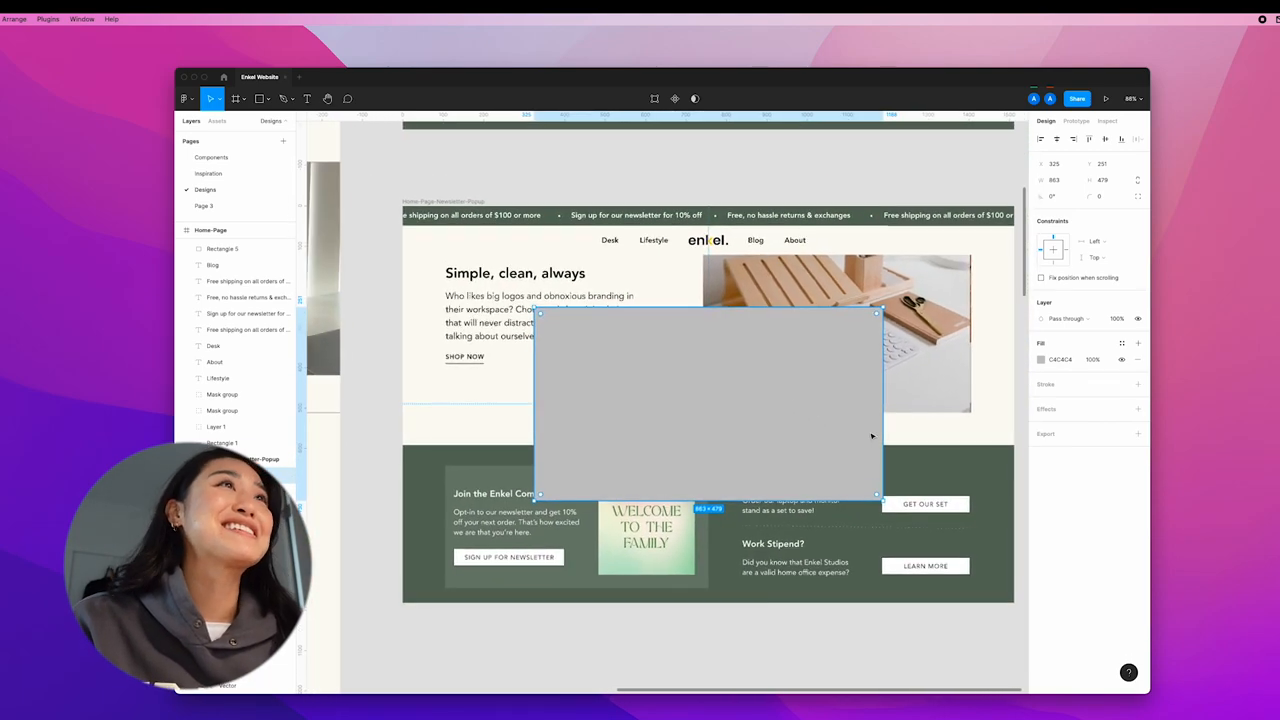
{"action": "scroll", "coordinate": [872, 436], "scroll_direction": "up", "scroll_amount": 2}
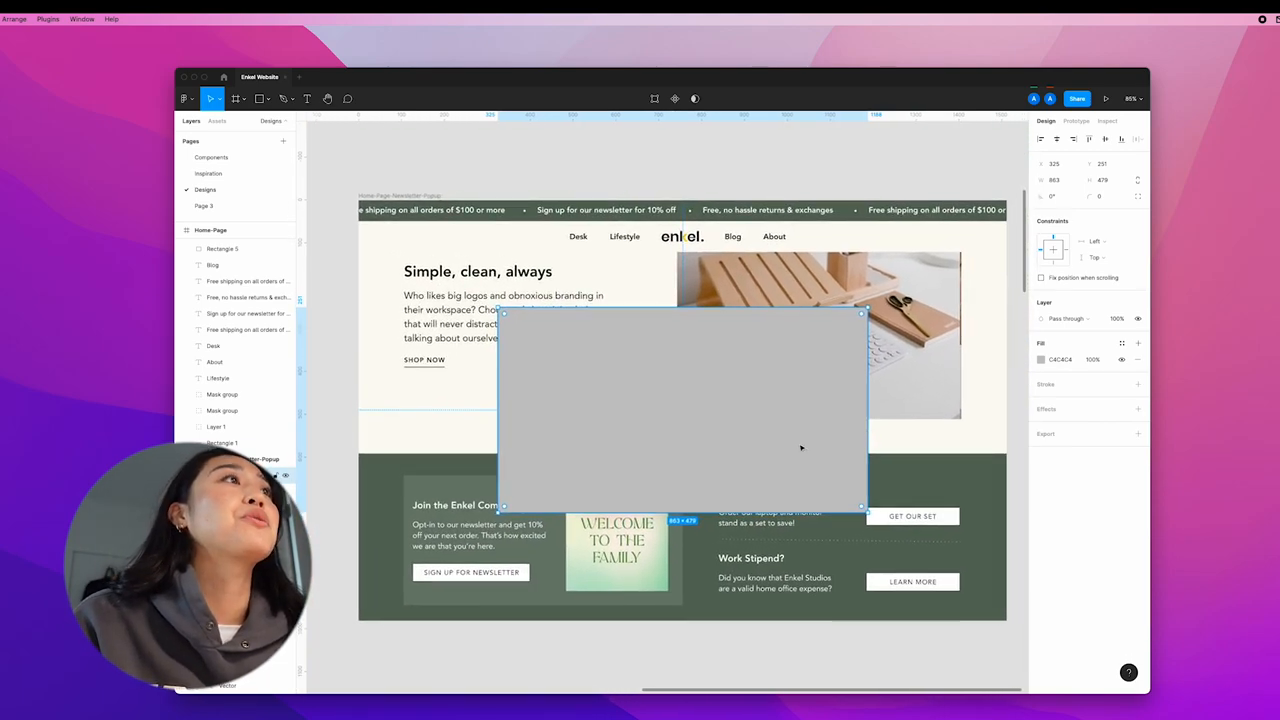
{"action": "left_click", "coordinate": [1069, 359]}
{"action": "type", "text": "f"}
{"action": "key", "text": "Return"}
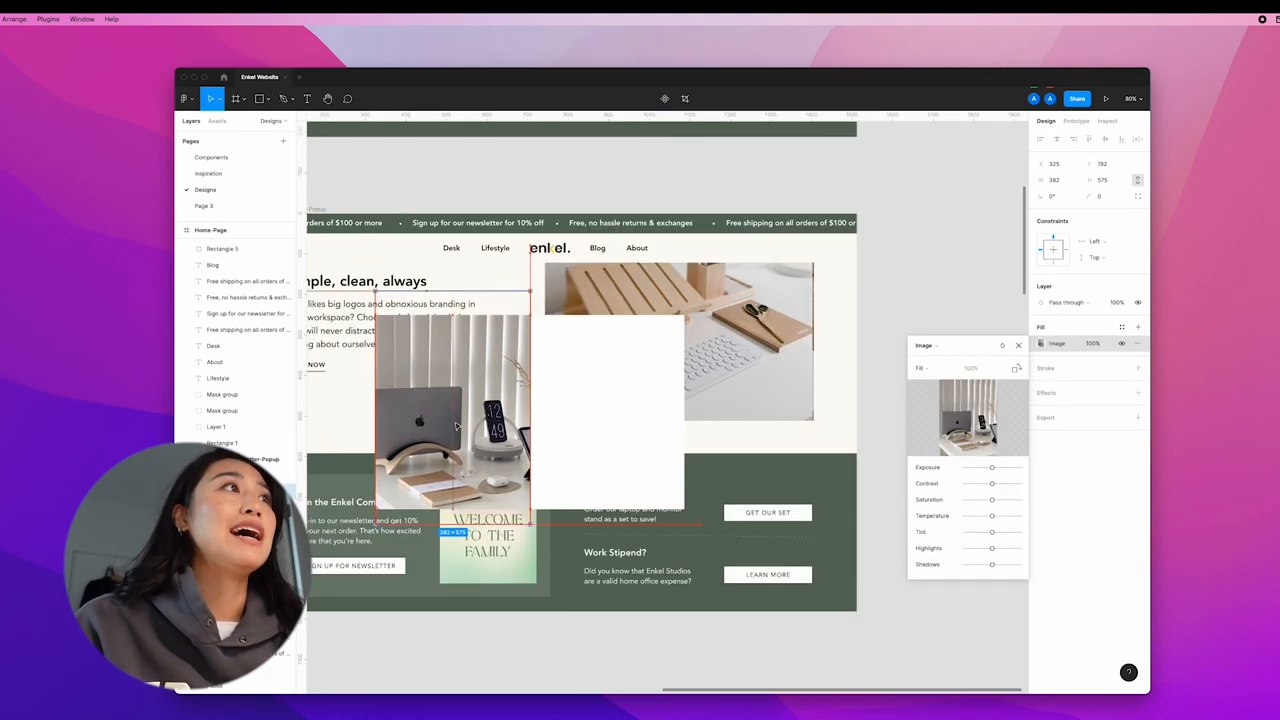
{"action": "key", "text": "Escape"}
- Nudge the popup group right and align the photo group with the white box
{"action": "left_click", "coordinate": [537, 405]}
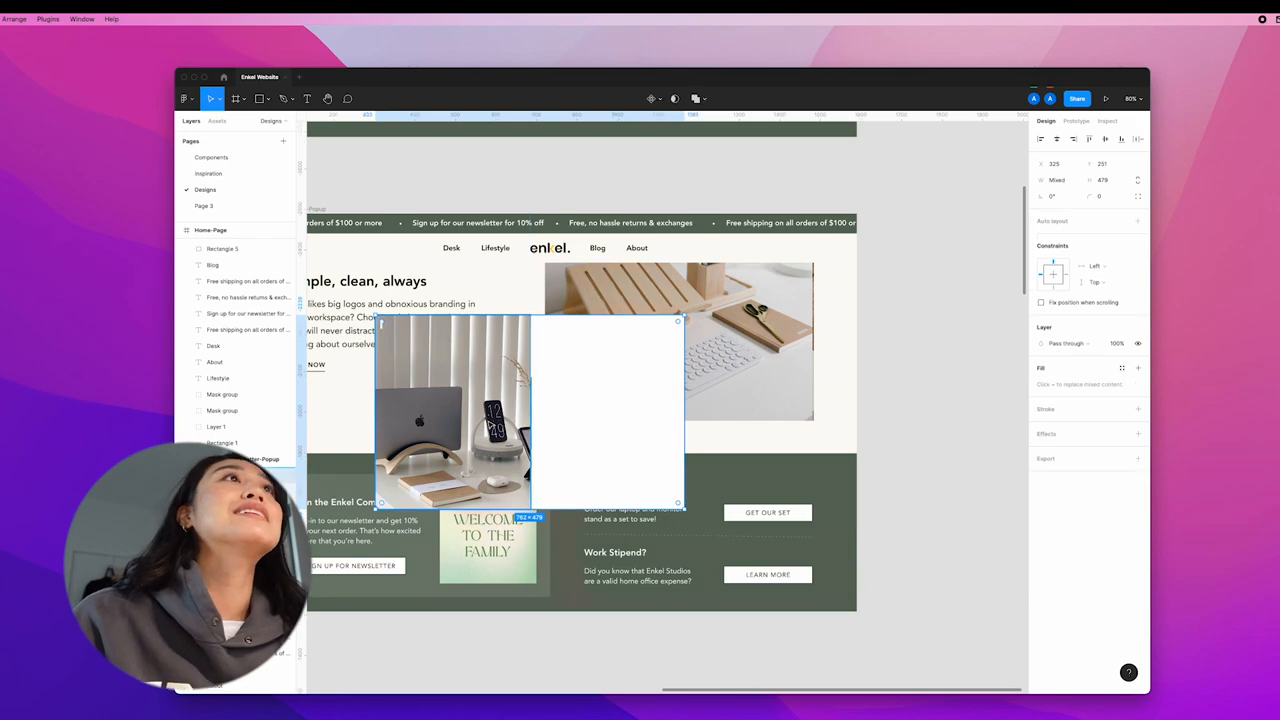
{"action": "key", "text": "shift+Right"}
{"action": "key", "text": "shift+Right"}
{"action": "key", "text": "Escape"}
{"action": "scroll", "coordinate": [513, 509], "scroll_direction": "left", "scroll_amount": 3}
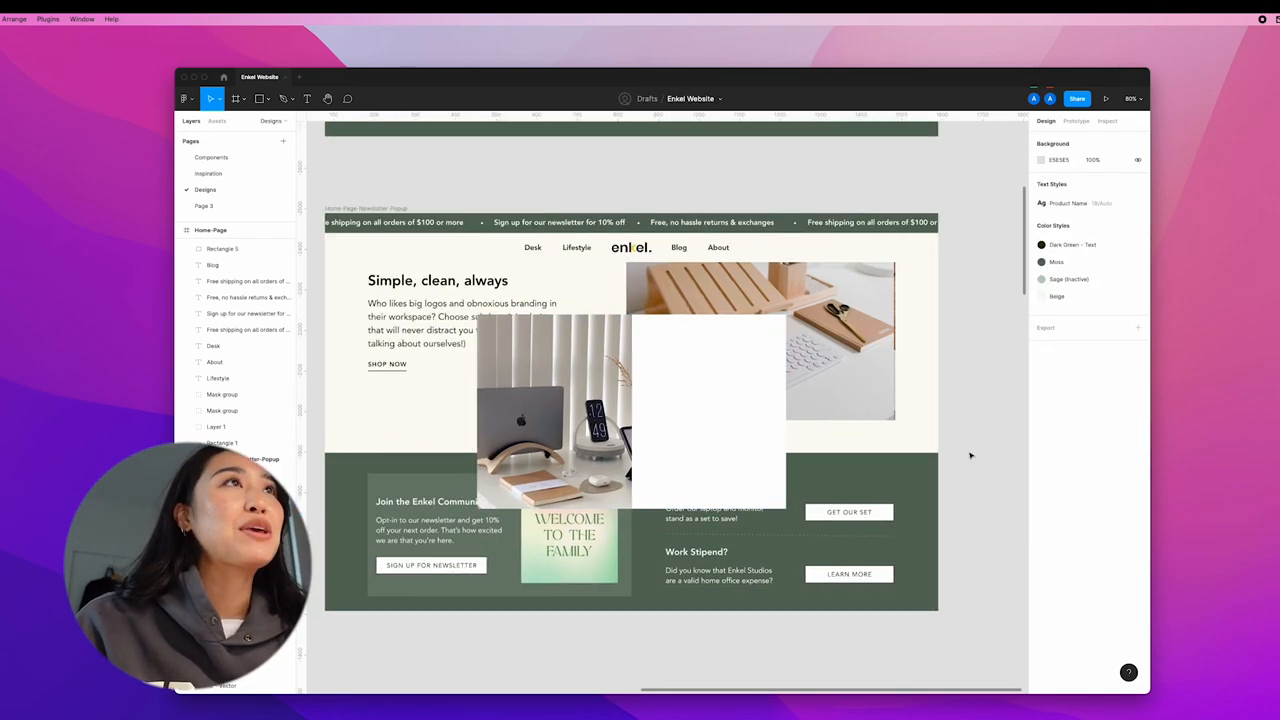
{"action": "left_click", "coordinate": [563, 487]}
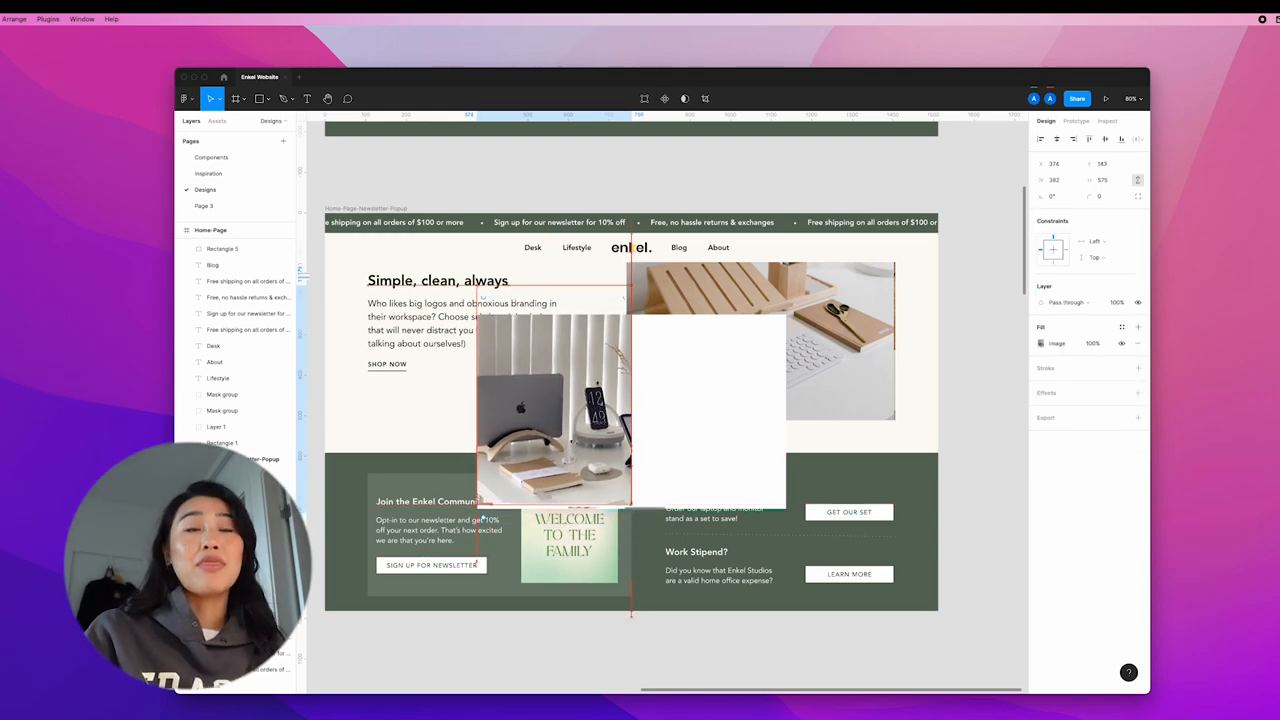
{"action": "left_click_drag", "start_coordinate": [572, 452], "coordinate": [574, 461]}
{"action": "key", "text": "Escape"}
- Draw a semi-transparent white #FFFFFF card over the lower photo
{"action": "key", "text": "r"}
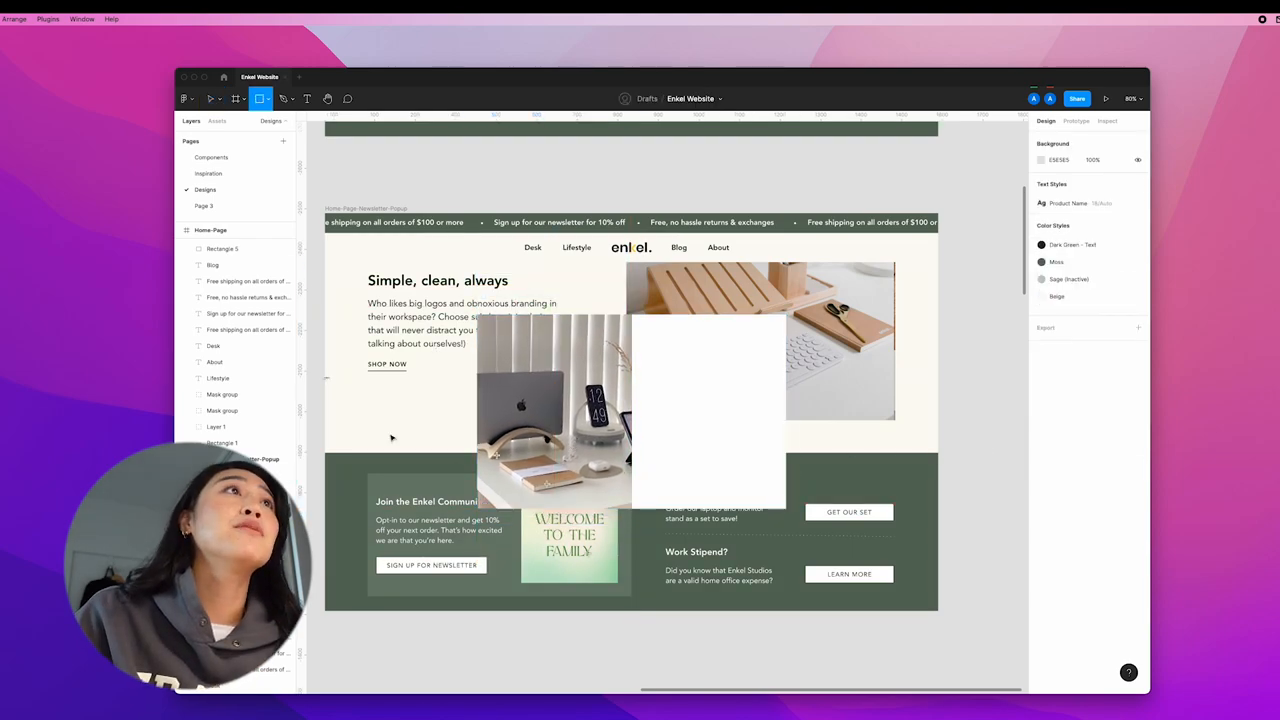
{"action": "left_click_drag", "start_coordinate": [477, 430], "coordinate": [570, 474]}
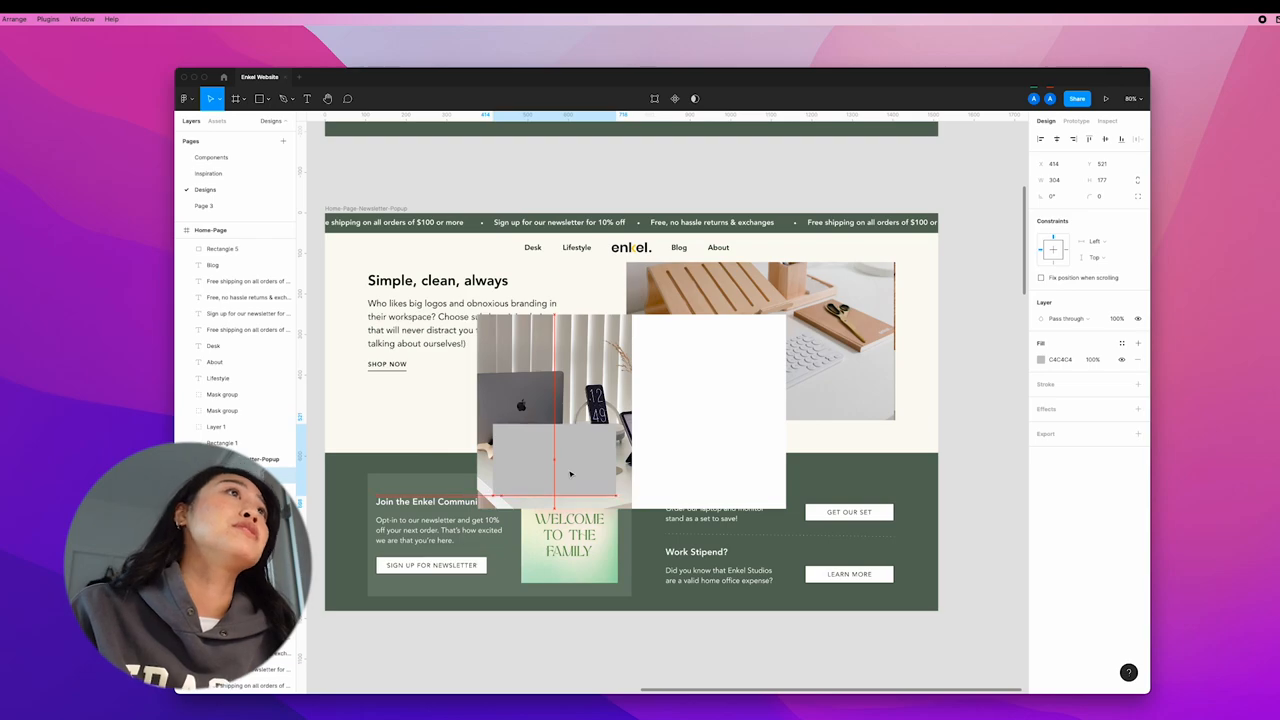
{"action": "left_click_drag", "start_coordinate": [570, 474], "coordinate": [558, 477]}
{"action": "type", "text": "FFFFFF"}
{"action": "key", "text": "Return"}
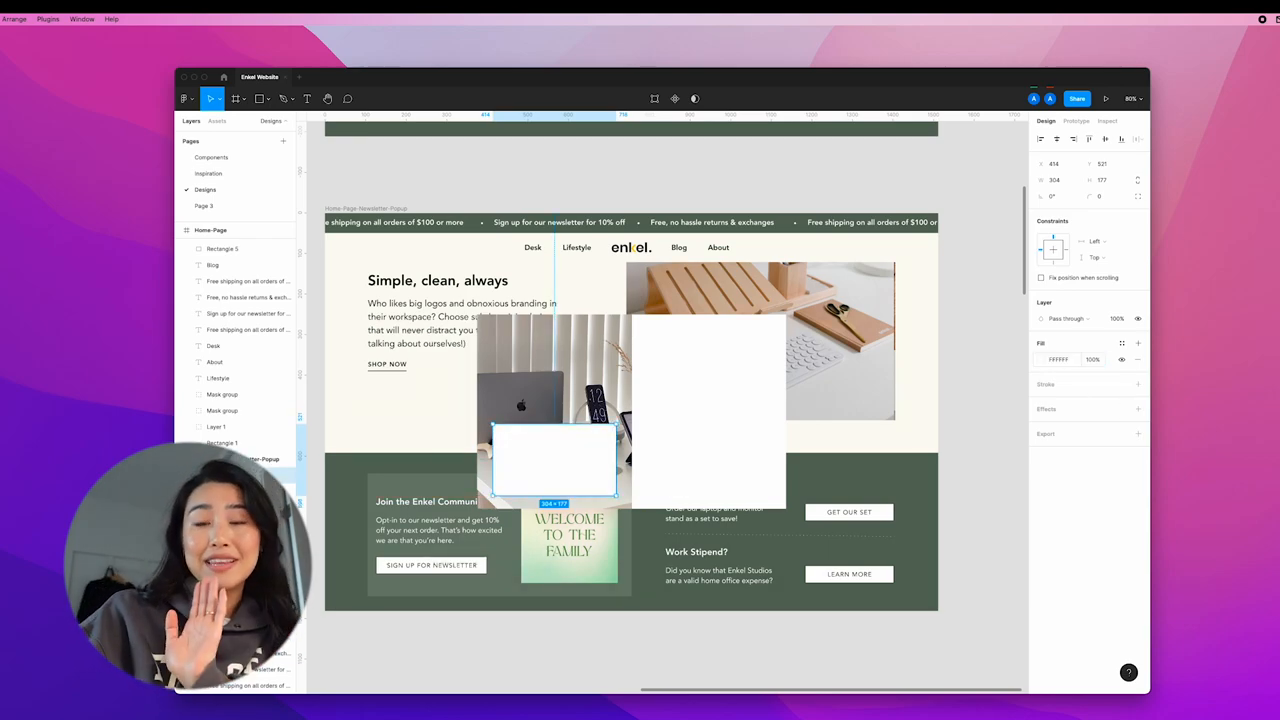
{"action": "type", "text": "40"}
{"action": "key", "text": "Return"}
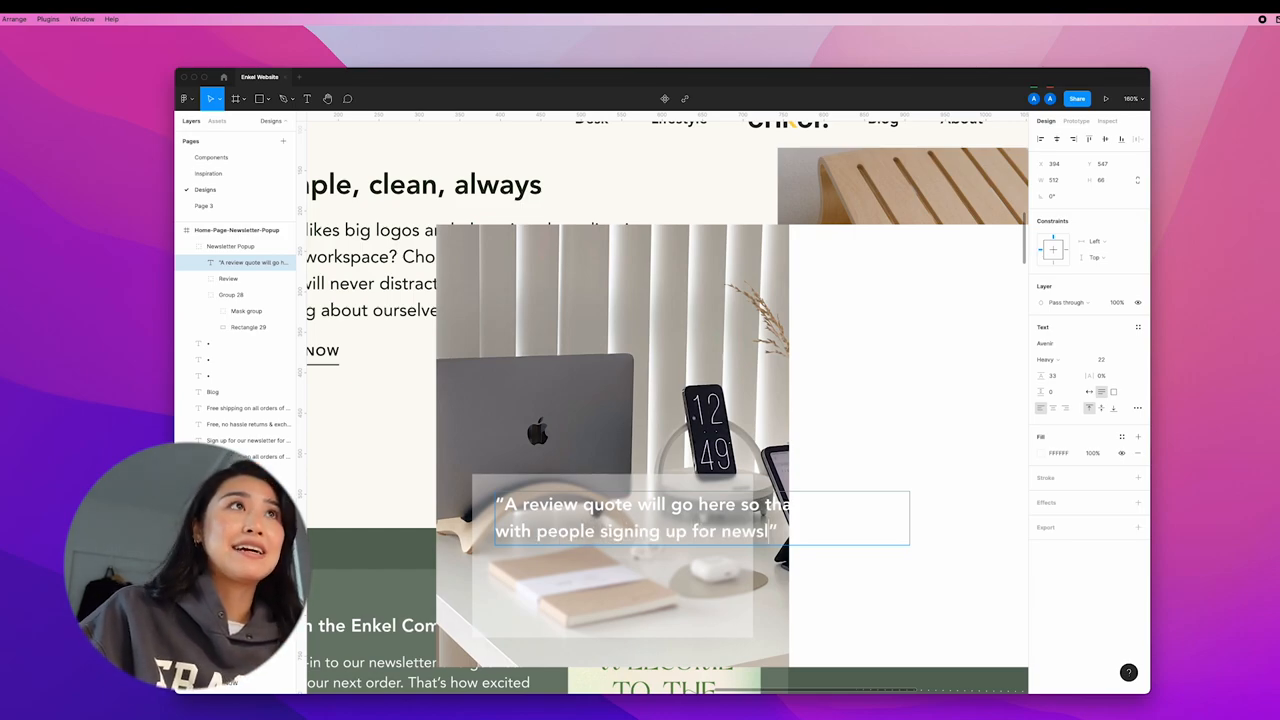
- Narrow the review quote block so it wraps onto three lines
{"action": "left_click_drag", "start_coordinate": [910, 518], "coordinate": [735, 518]}
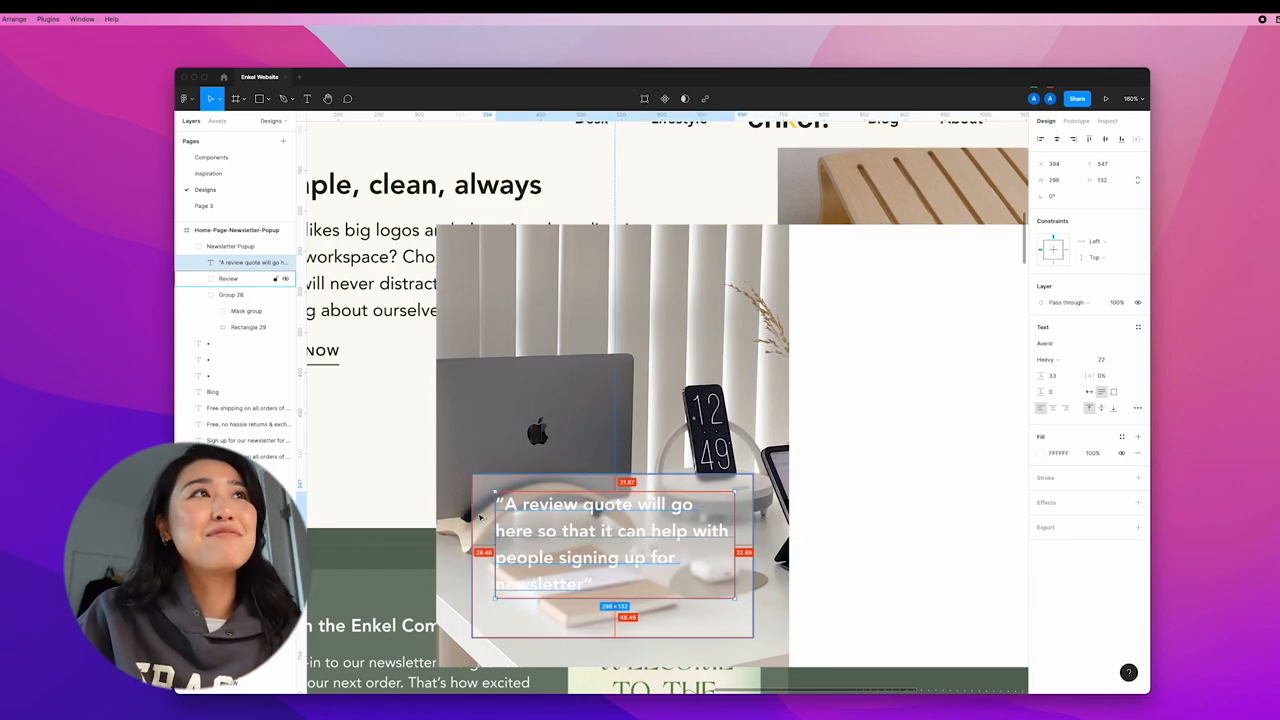
{"action": "left_click_drag", "start_coordinate": [496, 518], "coordinate": [485, 517]}
{"action": "left_click_drag", "start_coordinate": [725, 545], "coordinate": [737, 545]}
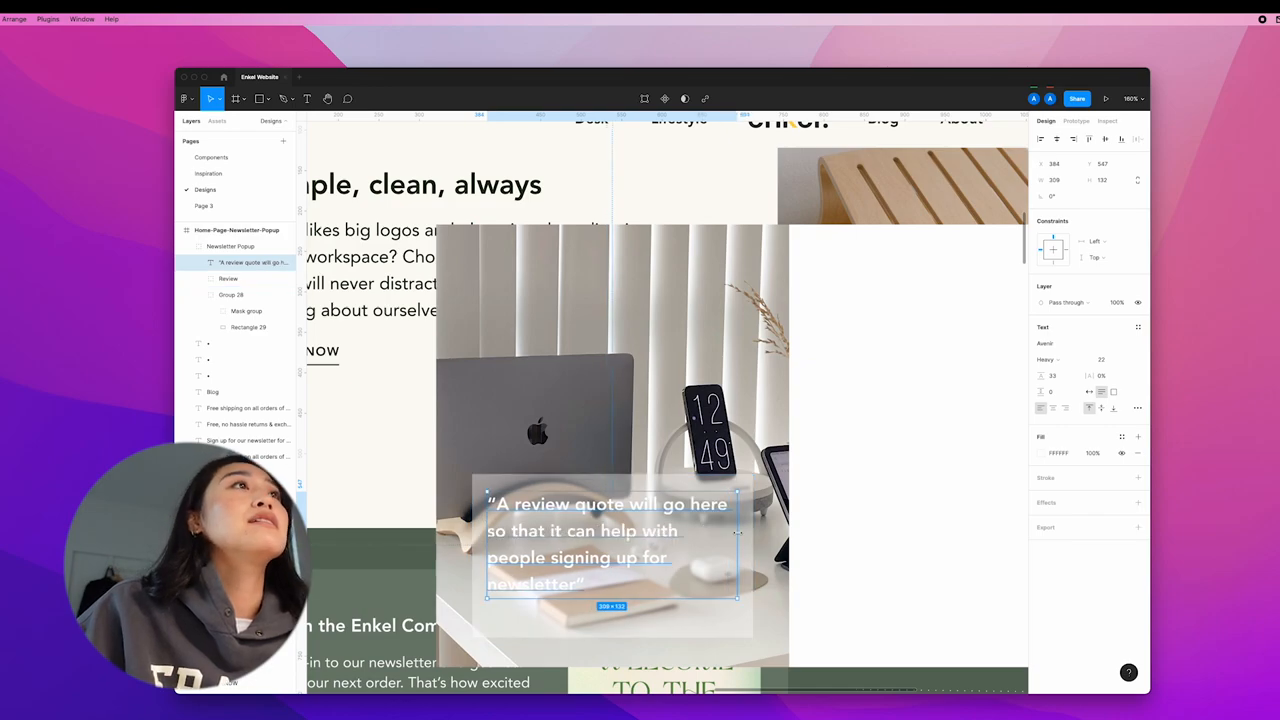
{"action": "left_click", "coordinate": [800, 450]}
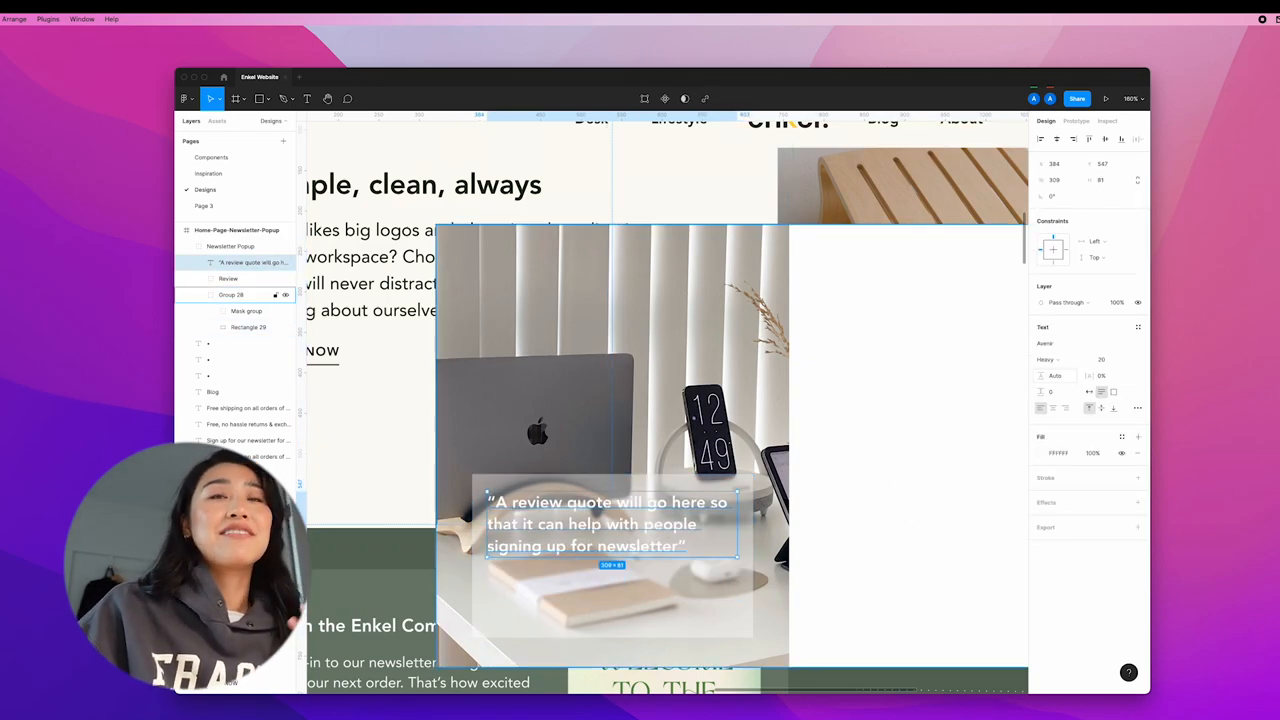
{"action": "key", "text": "Escape"}
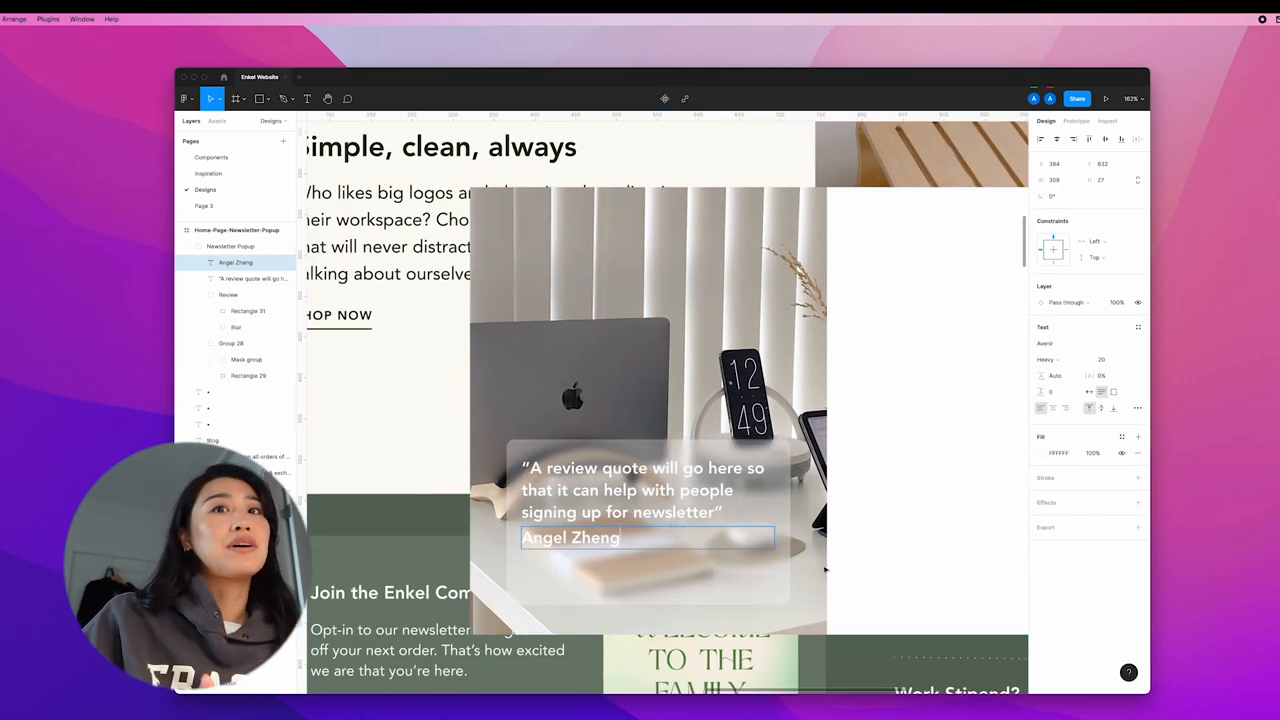
{"action": "key", "text": "Escape"}
{"action": "double_click", "coordinate": [774, 537]}
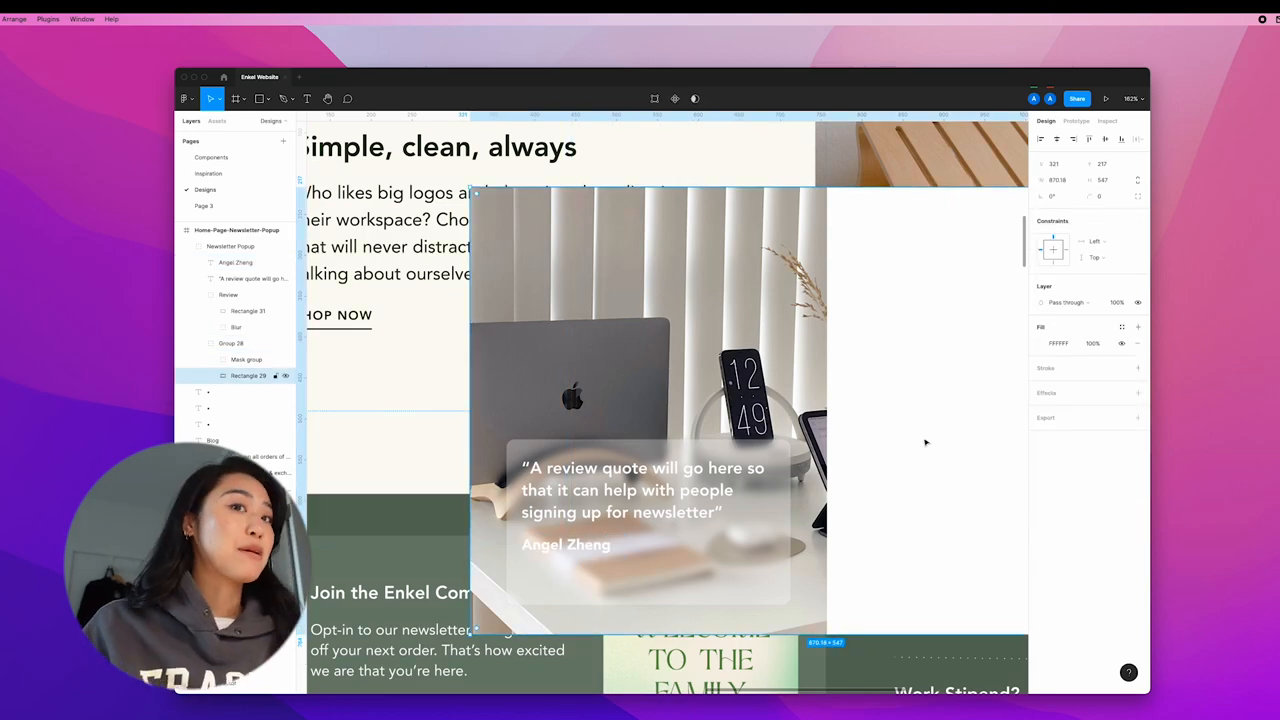
{"action": "key", "text": "ctrl+d"}
{"action": "left_click", "coordinate": [854, 549]}
{"action": "left_click_drag", "start_coordinate": [563, 566], "coordinate": [562, 570]}
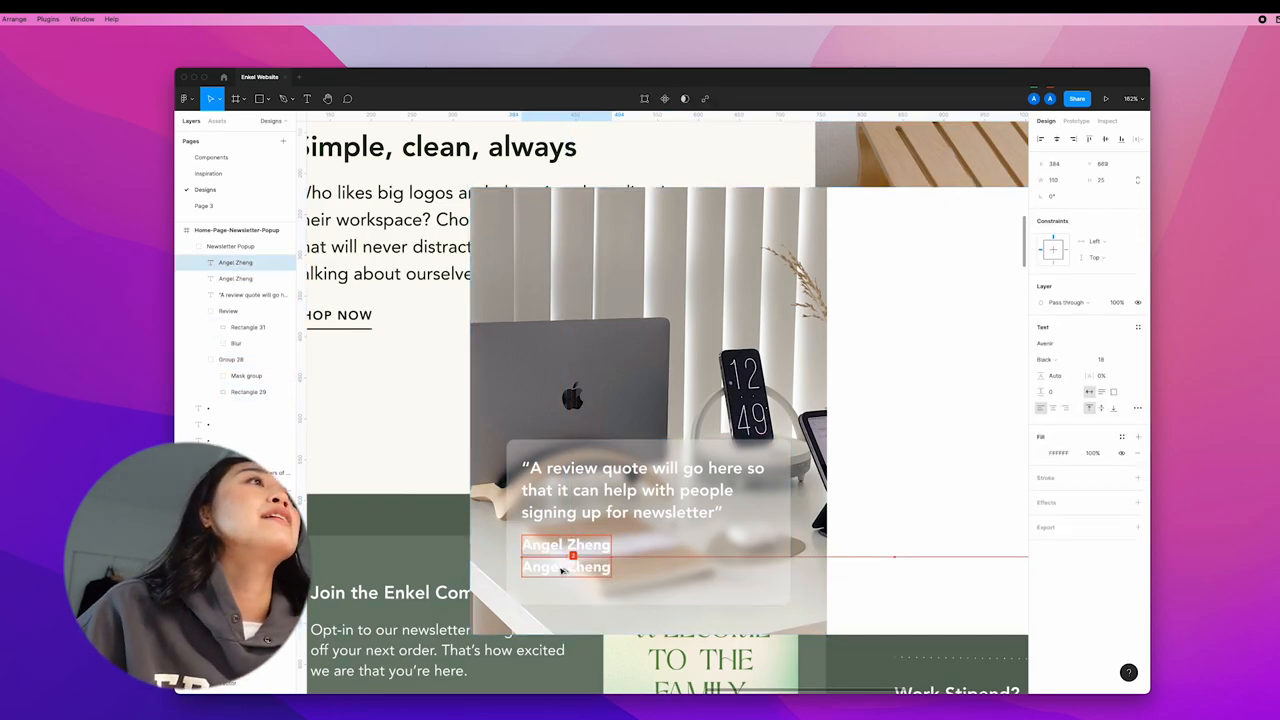
{"action": "type", "text": "6"}
{"action": "left_click", "coordinate": [1045, 359]}
{"action": "left_click", "coordinate": [1070, 337]}
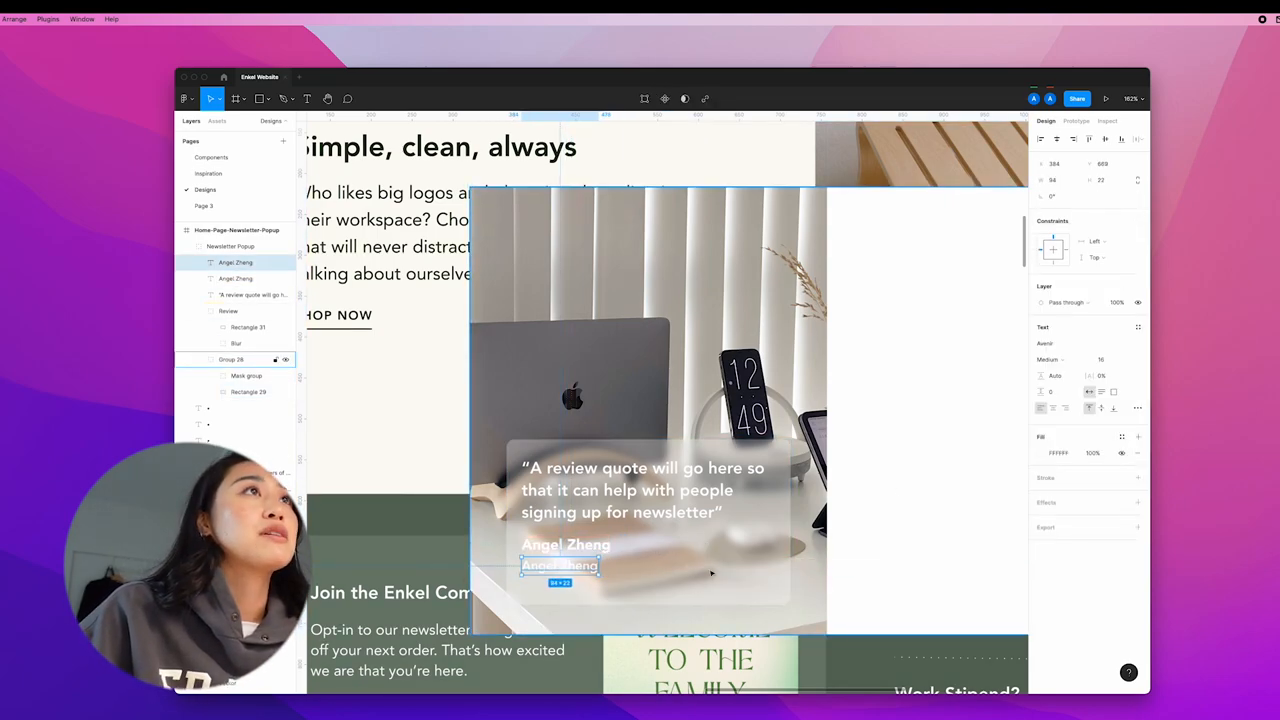
{"action": "double_click", "coordinate": [577, 569]}
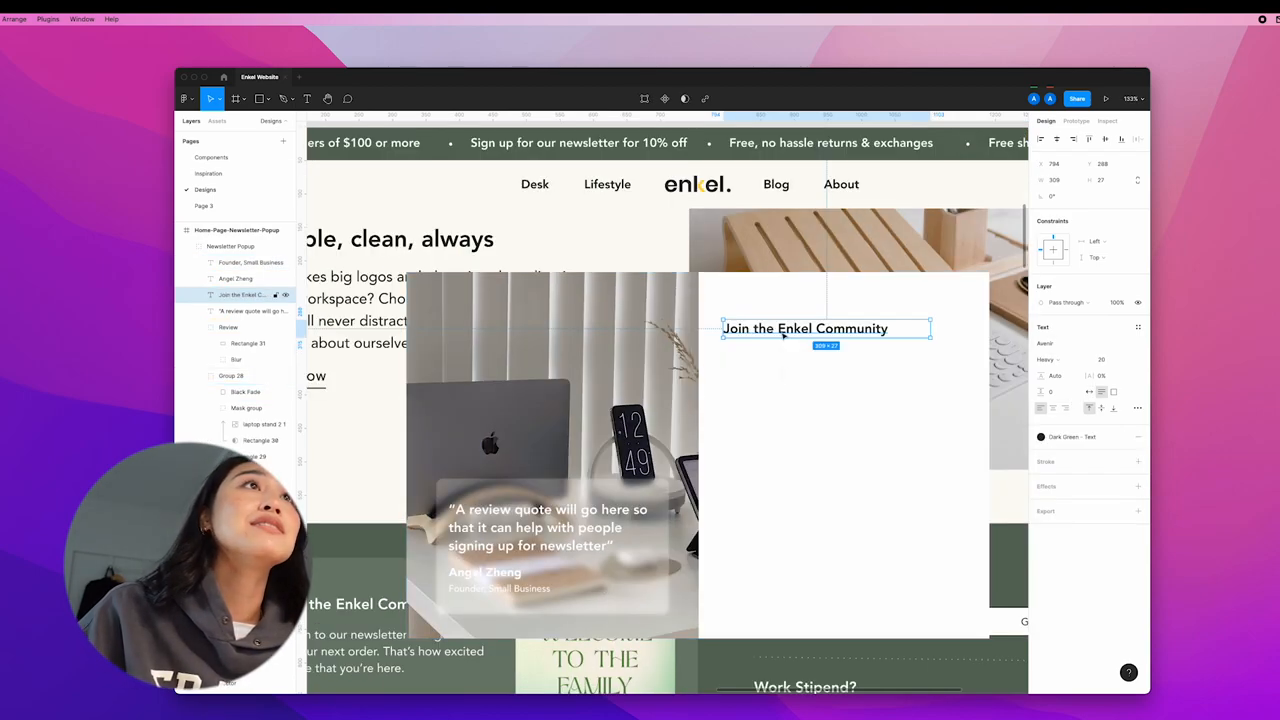
{"action": "type", "text": "22"}
- Set the heading to size 22 and add a Roman 16 offer line 'Ready for more productivity…' below it
{"action": "key", "text": "Return"}
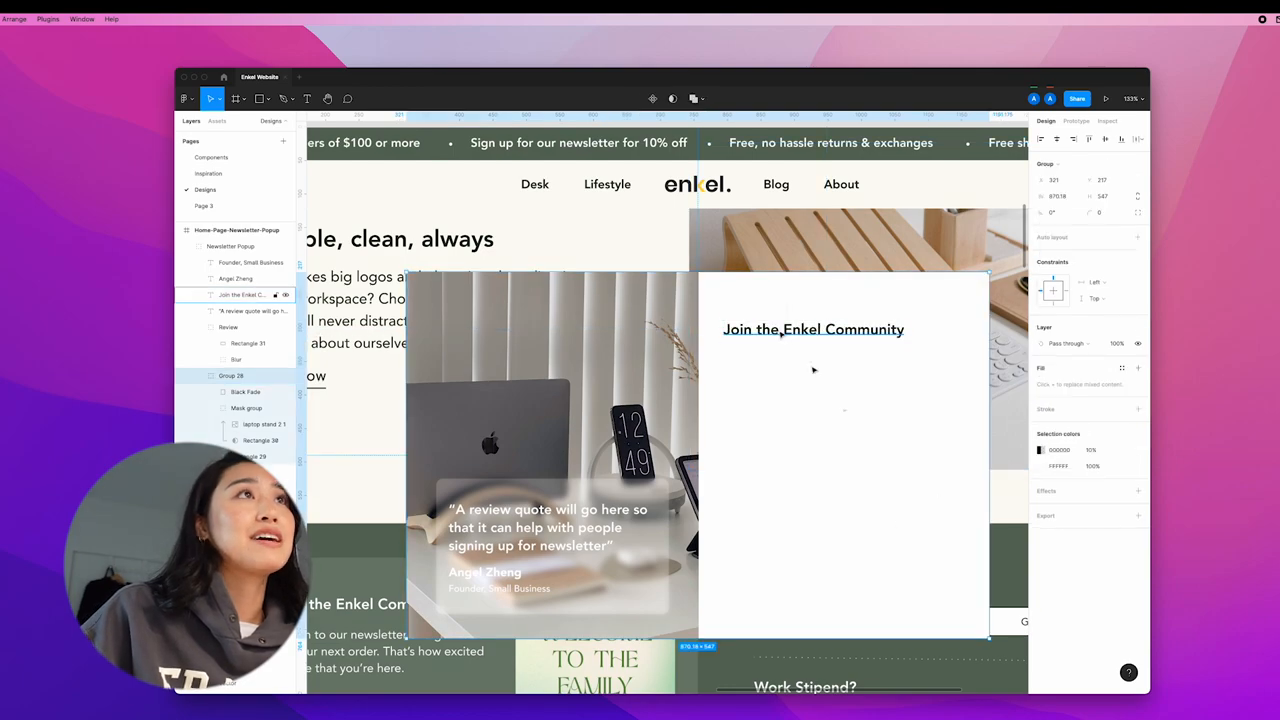
{"action": "left_click_drag", "start_coordinate": [800, 330], "coordinate": [790, 352]}
{"action": "left_click", "coordinate": [1045, 359]}
{"action": "left_click", "coordinate": [1060, 337]}
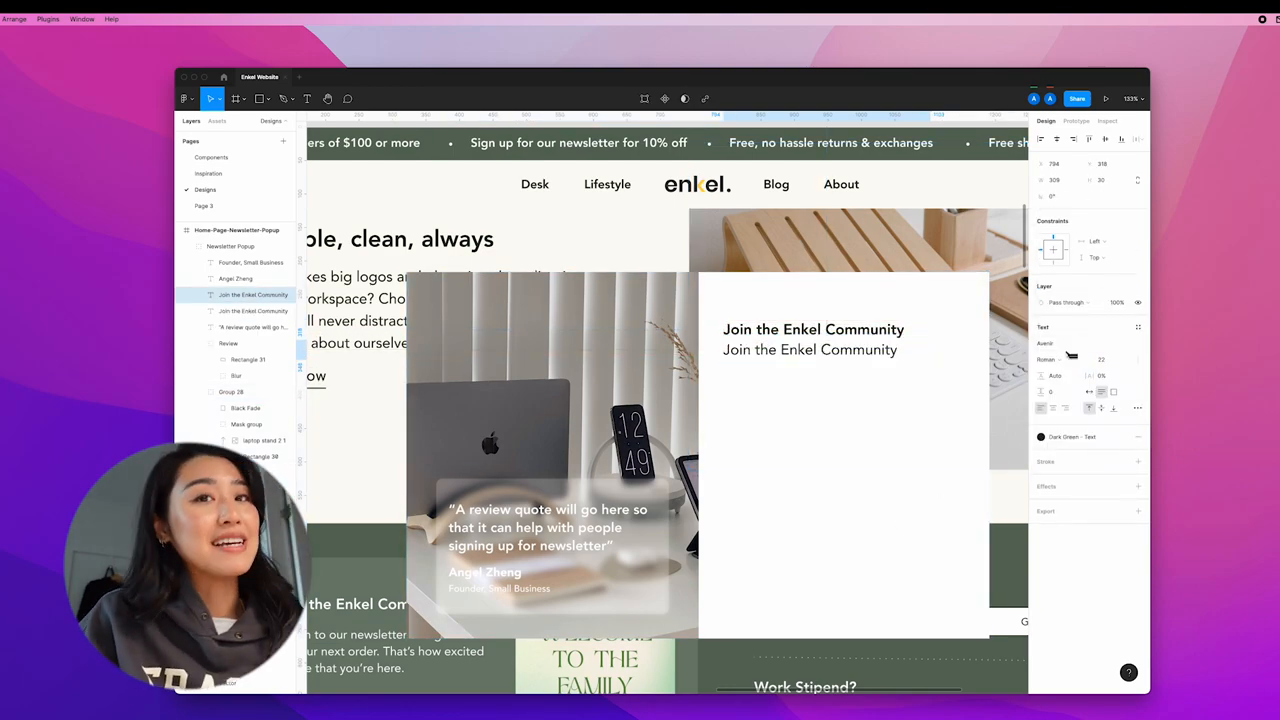
{"action": "left_click", "coordinate": [1100, 359]}
{"action": "type", "text": "18"}
{"action": "key", "text": "Return"}
{"action": "type", "text": "16"}
{"action": "key", "text": "Return"}
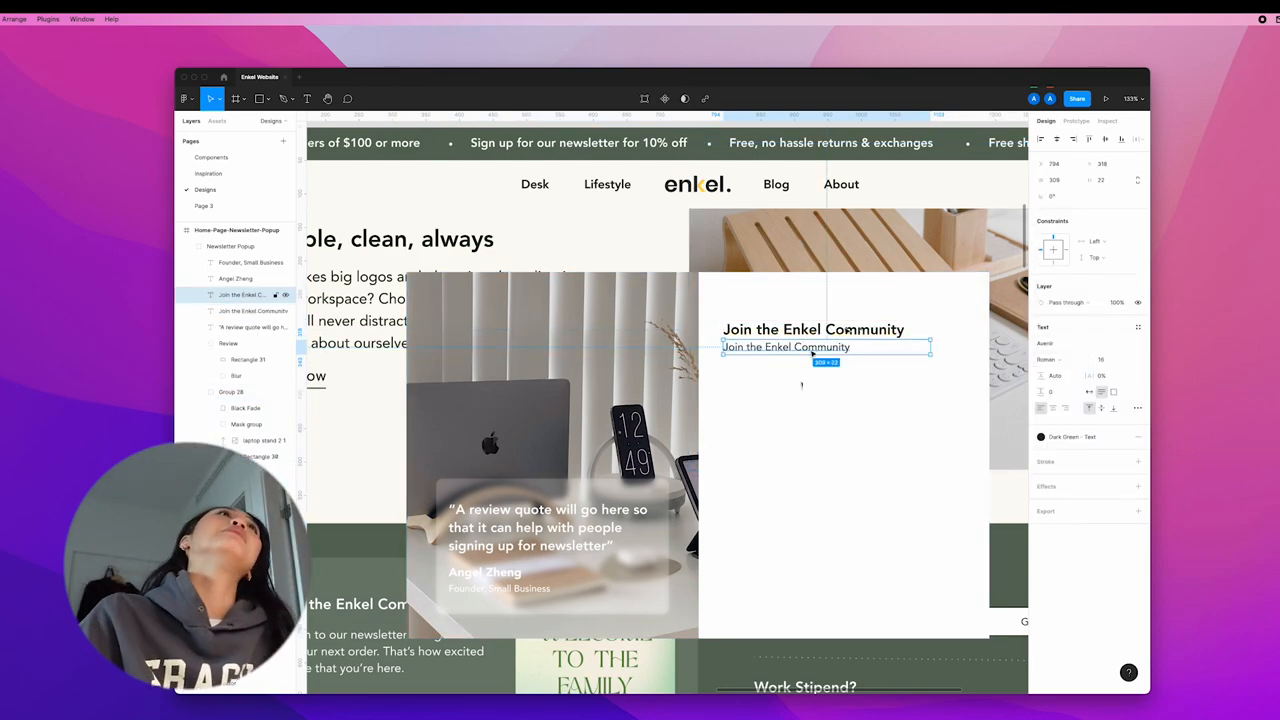
{"action": "double_click", "coordinate": [815, 347]}
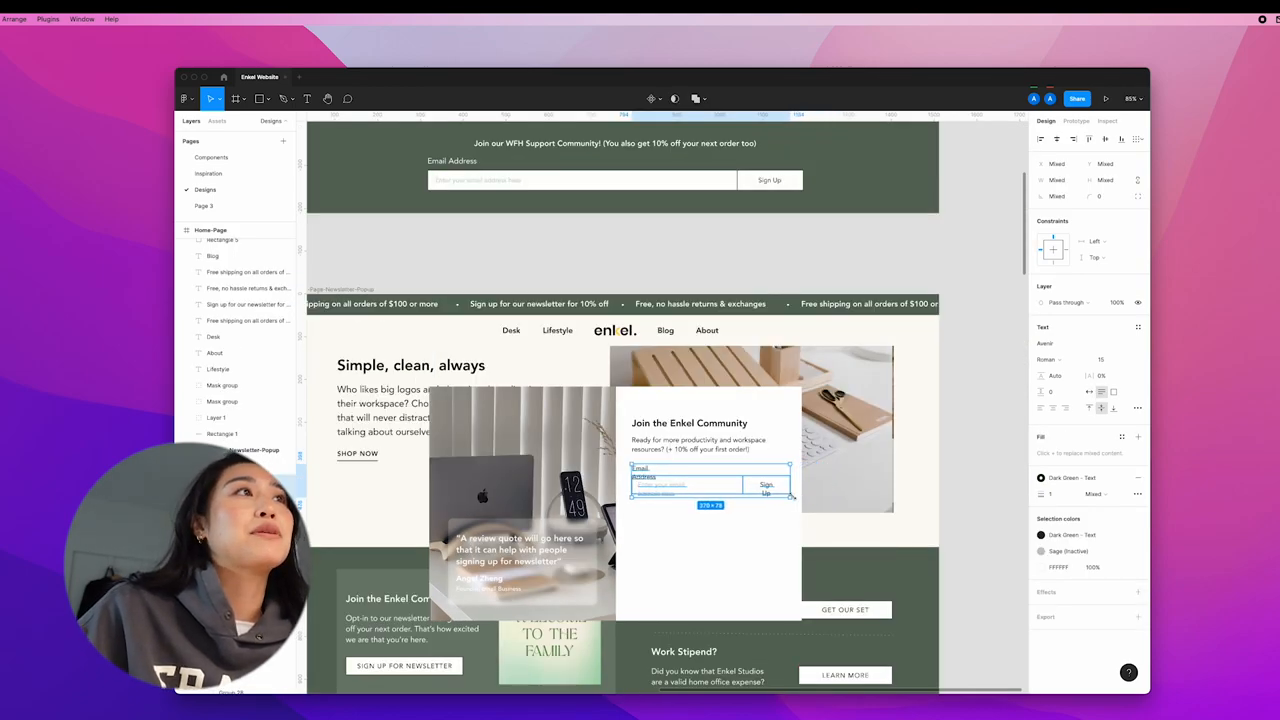
{"action": "scroll", "coordinate": [680, 525], "scroll_direction": "up", "scroll_amount": 5}
- Fit the Email Address placeholder on one line and group the label, field and Sign Up button
{"action": "double_click", "coordinate": [640, 438]}
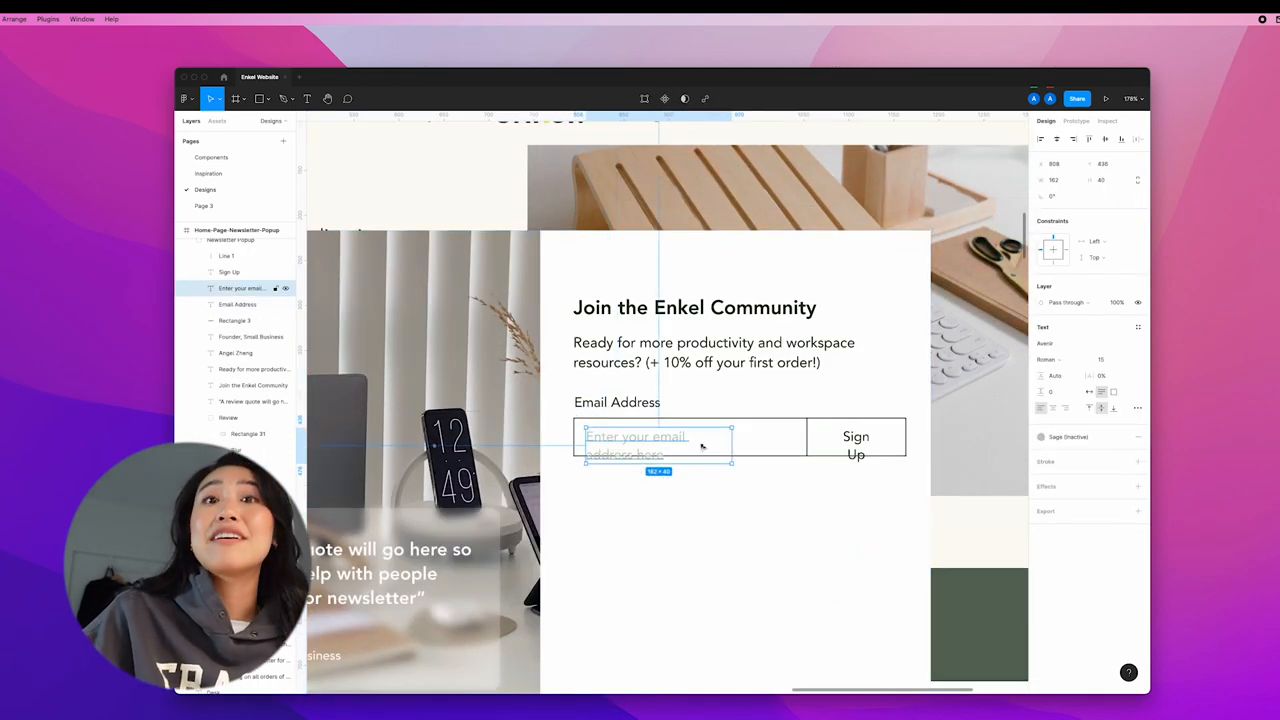
{"action": "left_click_drag", "start_coordinate": [733, 446], "coordinate": [878, 440]}
{"action": "left_click", "coordinate": [856, 445]}
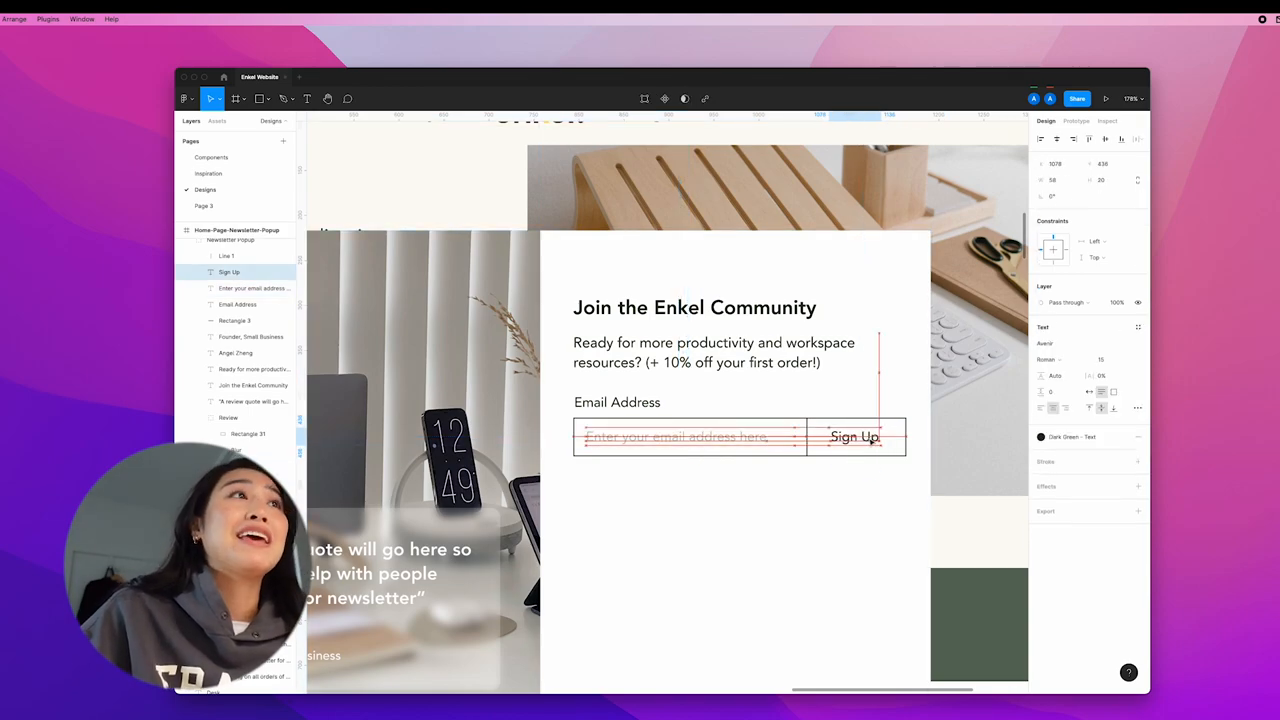
{"action": "left_click", "coordinate": [833, 524]}
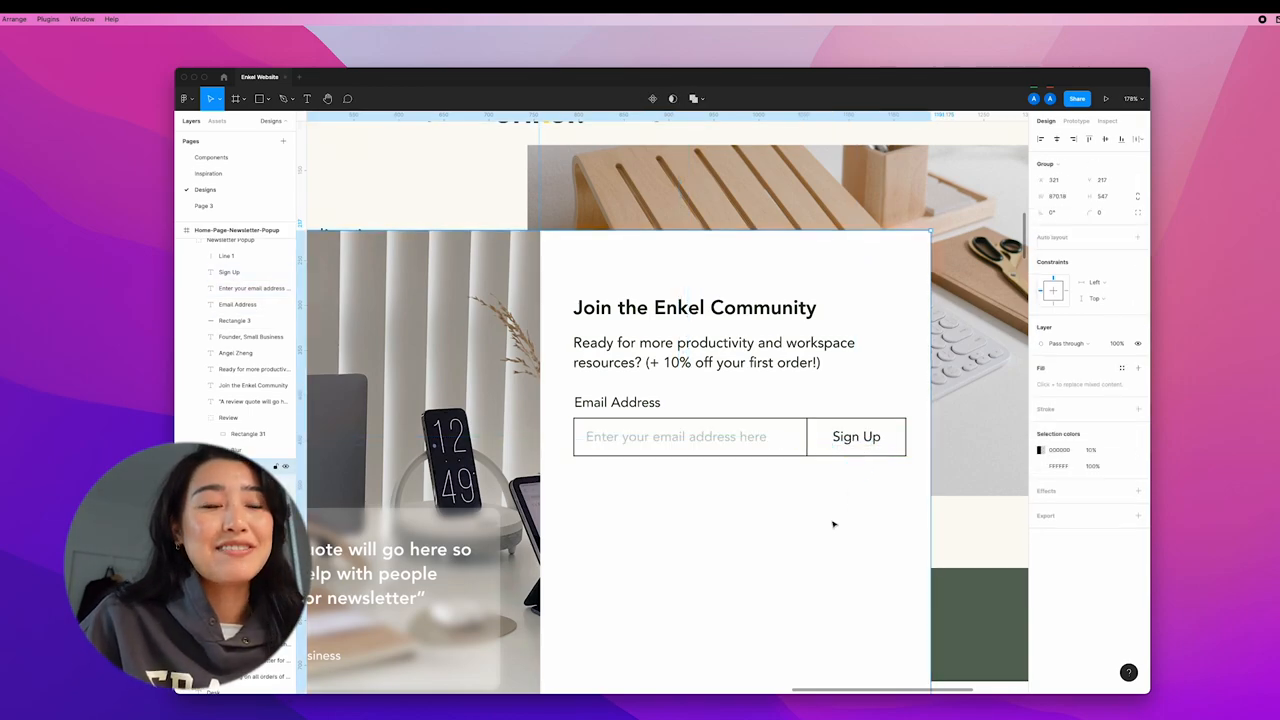
{"action": "left_click", "coordinate": [857, 447]}
{"action": "left_click", "coordinate": [803, 451], "text": "shift"}
{"action": "left_click", "coordinate": [657, 403], "text": "shift"}
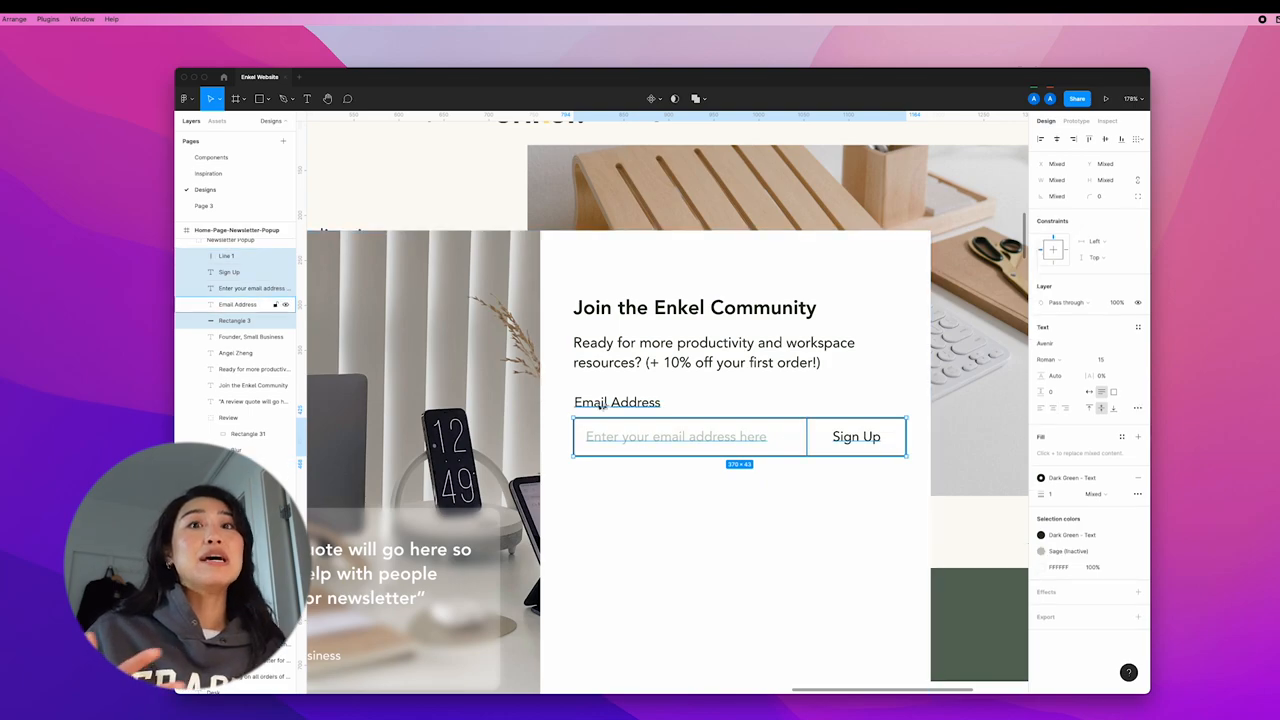
{"action": "key", "text": "super+g"}
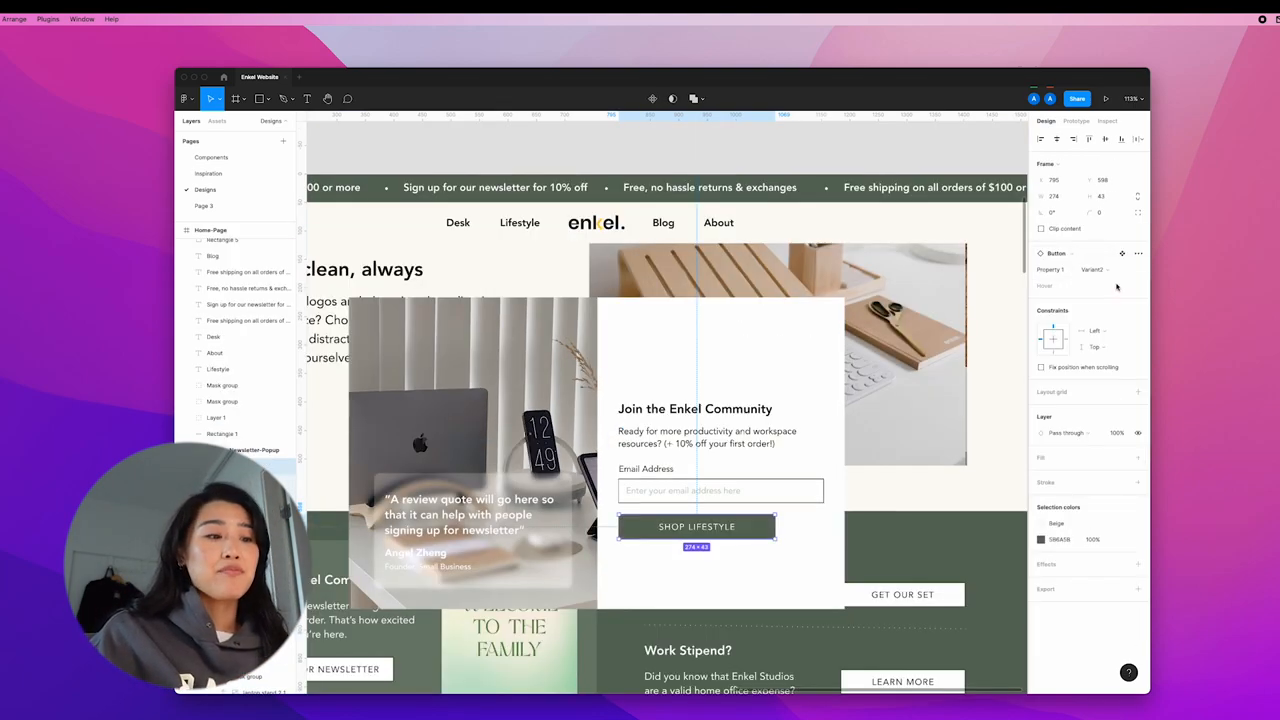
- Change the popup button's label from SHOP LIFESTYLE to SUBSCRIBE
{"action": "left_click", "coordinate": [651, 537]}
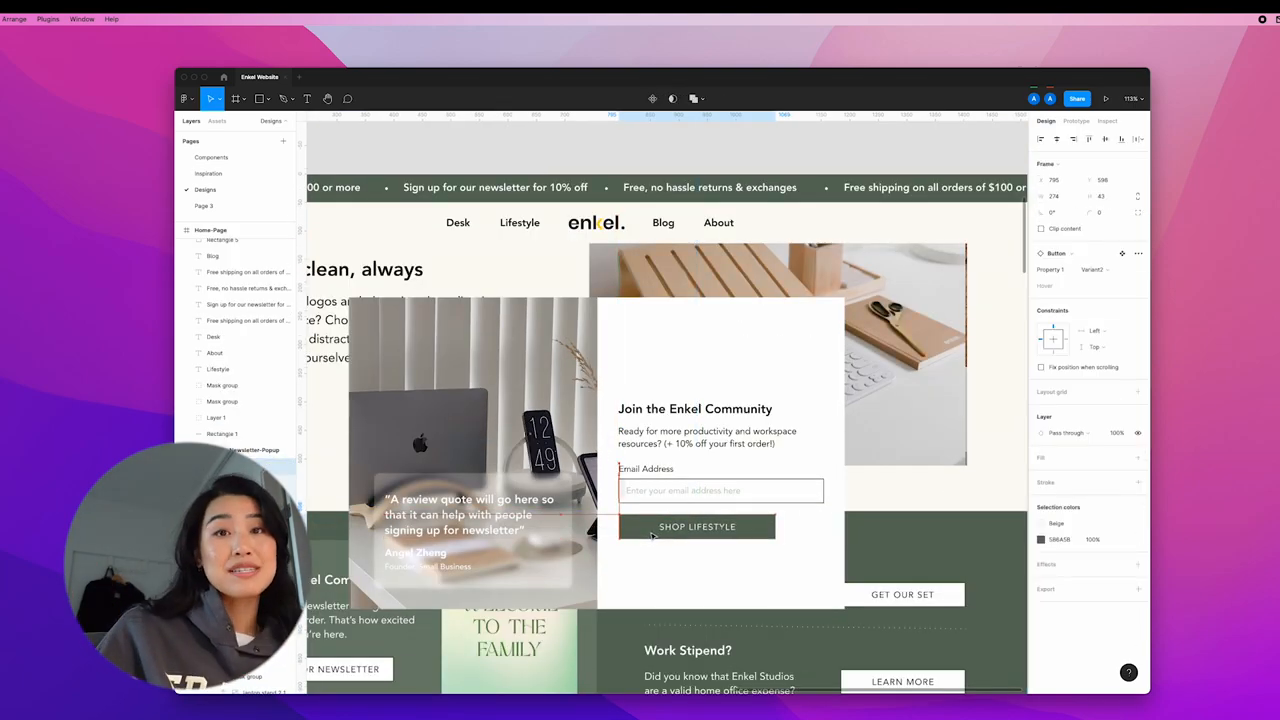
{"action": "key", "text": "Escape"}
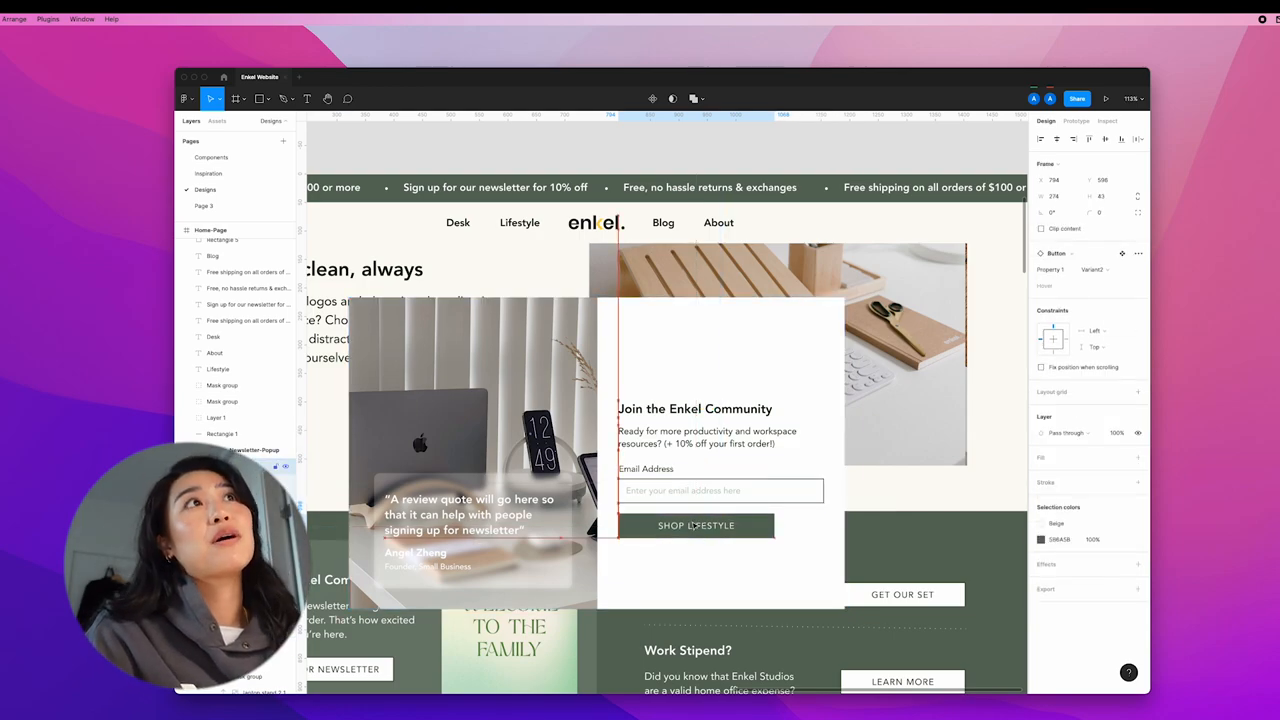
{"action": "double_click", "coordinate": [697, 524]}
{"action": "type", "text": "SUBSCRIB"}
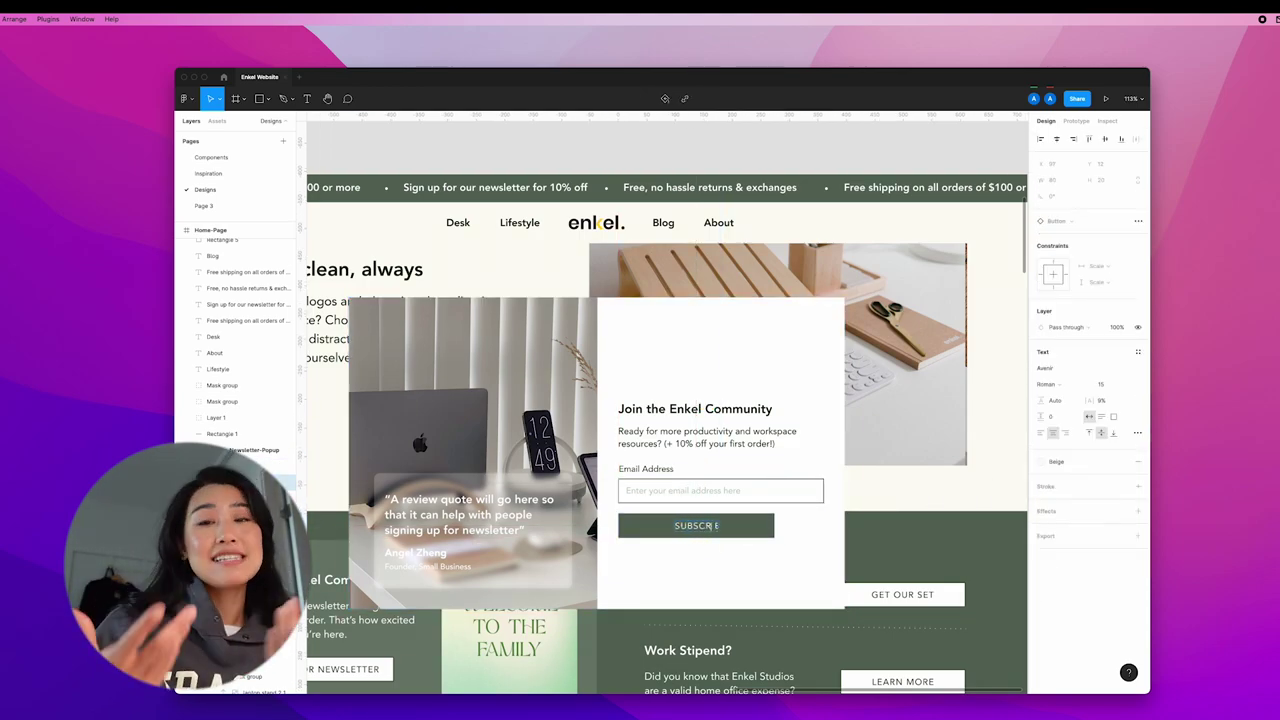
{"action": "type", "text": "E"}
{"action": "left_click", "coordinate": [716, 489]}
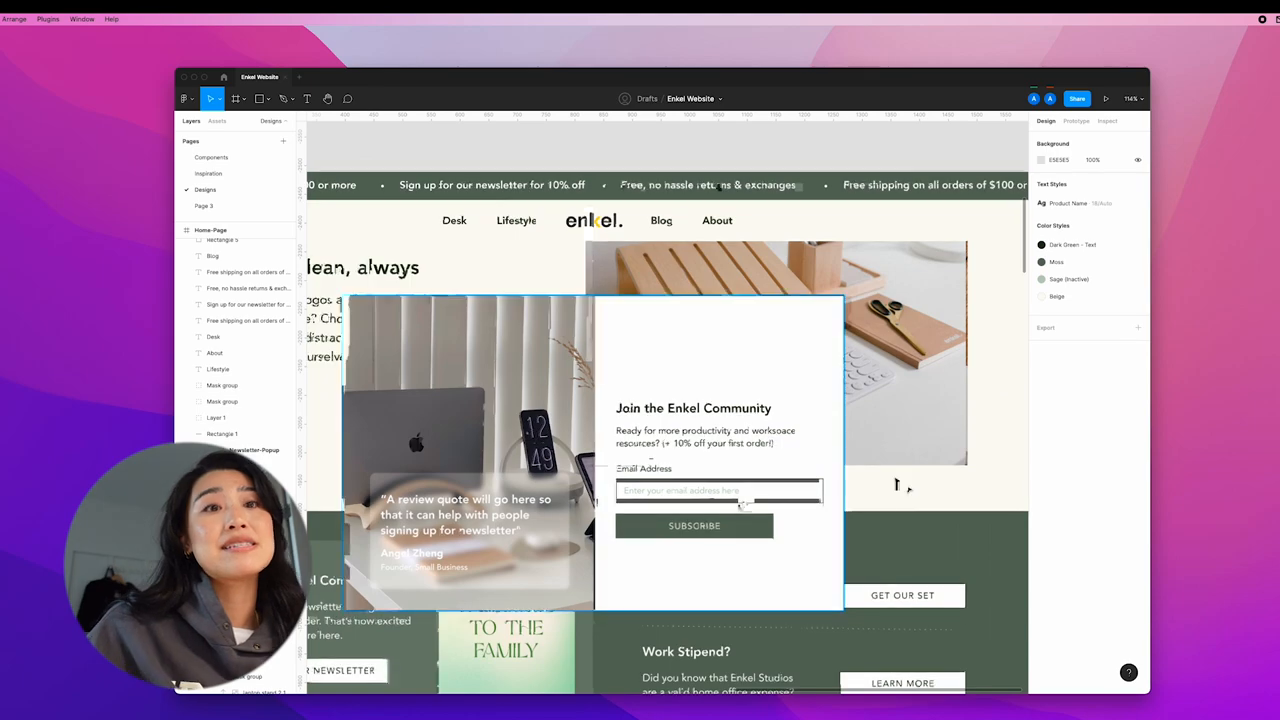
- Move the heading, offer text, email field and button up into place in the white panel
{"action": "left_click_drag", "start_coordinate": [605, 390], "coordinate": [958, 504]}
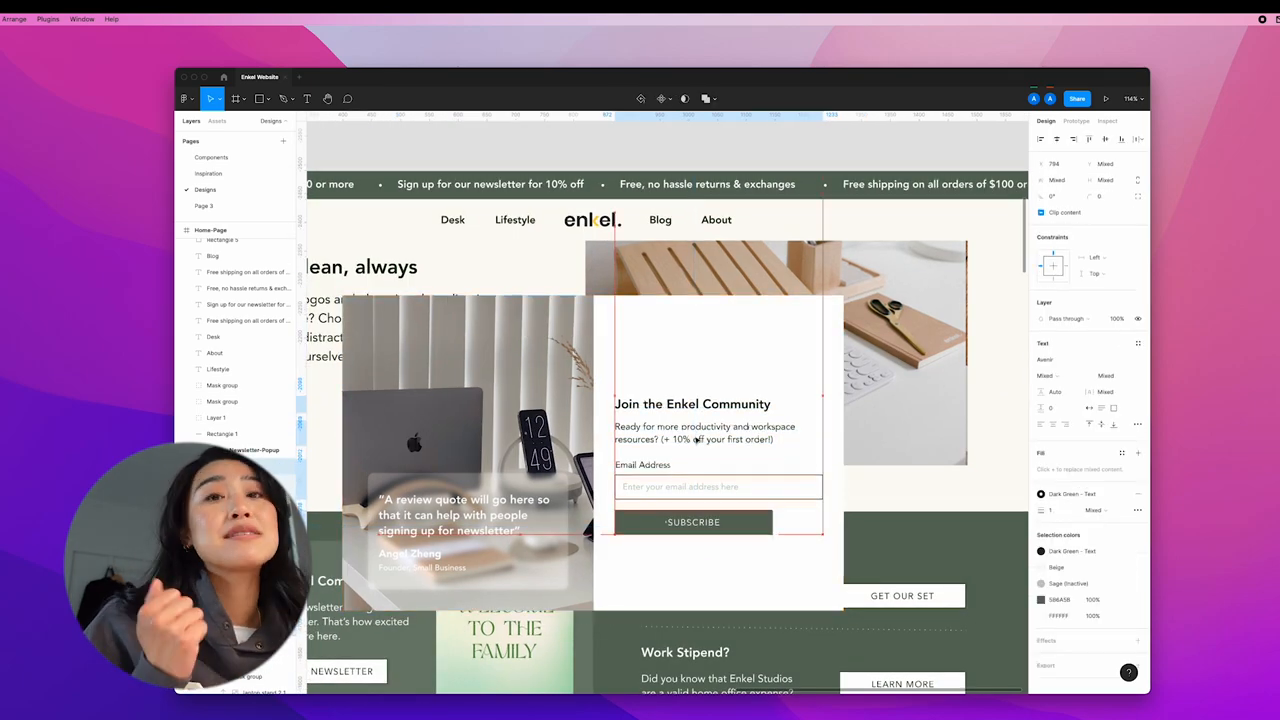
{"action": "left_click", "coordinate": [958, 504]}
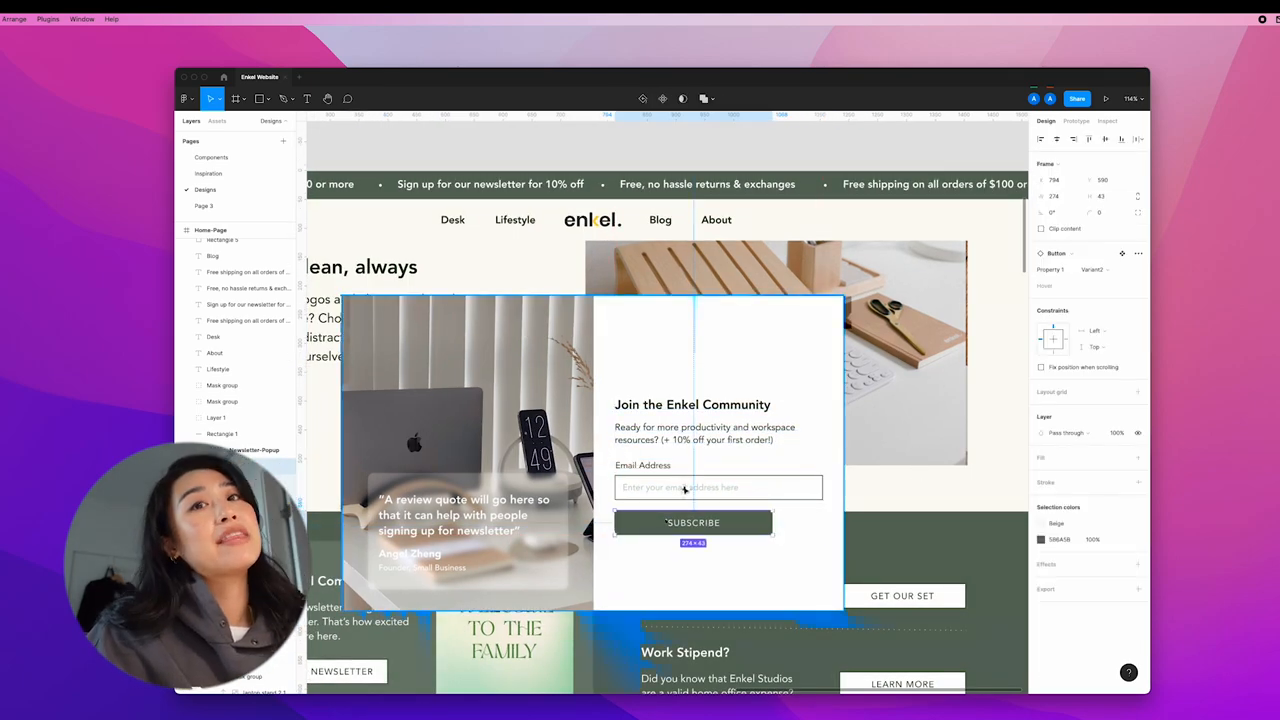
{"action": "mouse_move", "coordinate": [830, 545]}
{"action": "left_mouse_down"}
{"action": "mouse_move", "coordinate": [695, 463]}
{"action": "mouse_move", "coordinate": [712, 427]}
{"action": "left_mouse_up"}
{"action": "left_click", "coordinate": [700, 405], "text": "shift"}
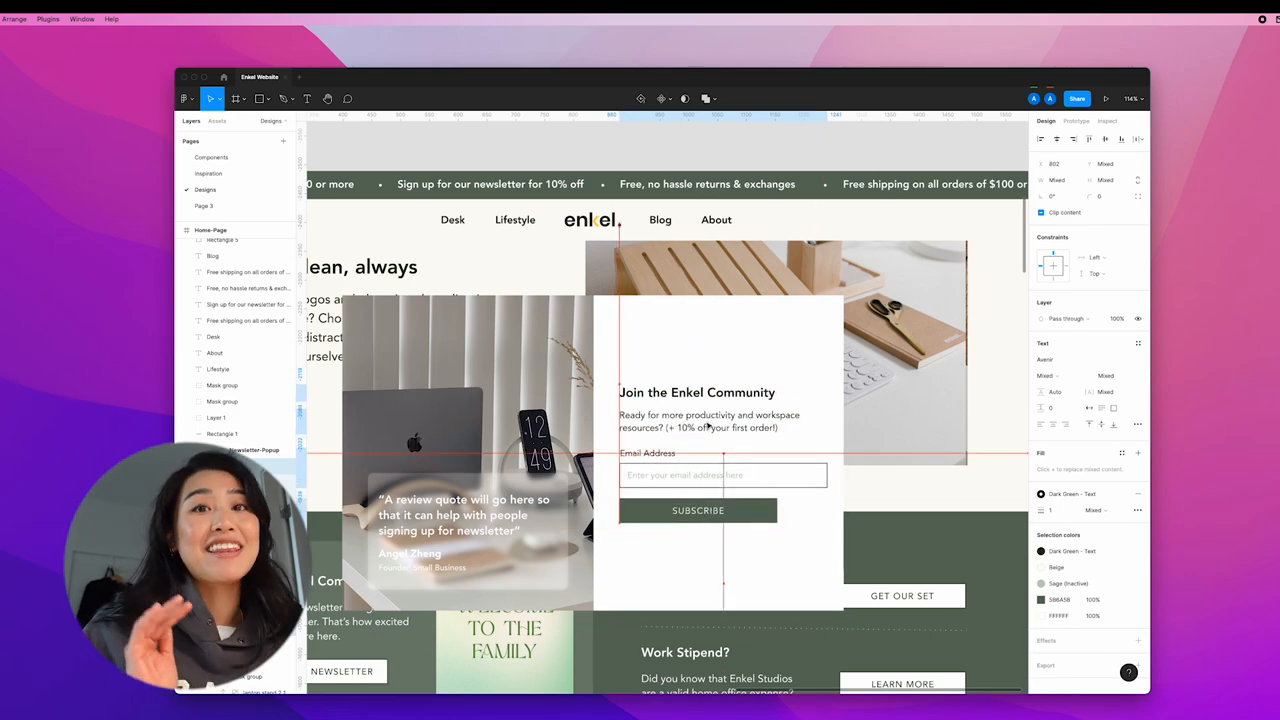
{"action": "key", "text": "Escape"}
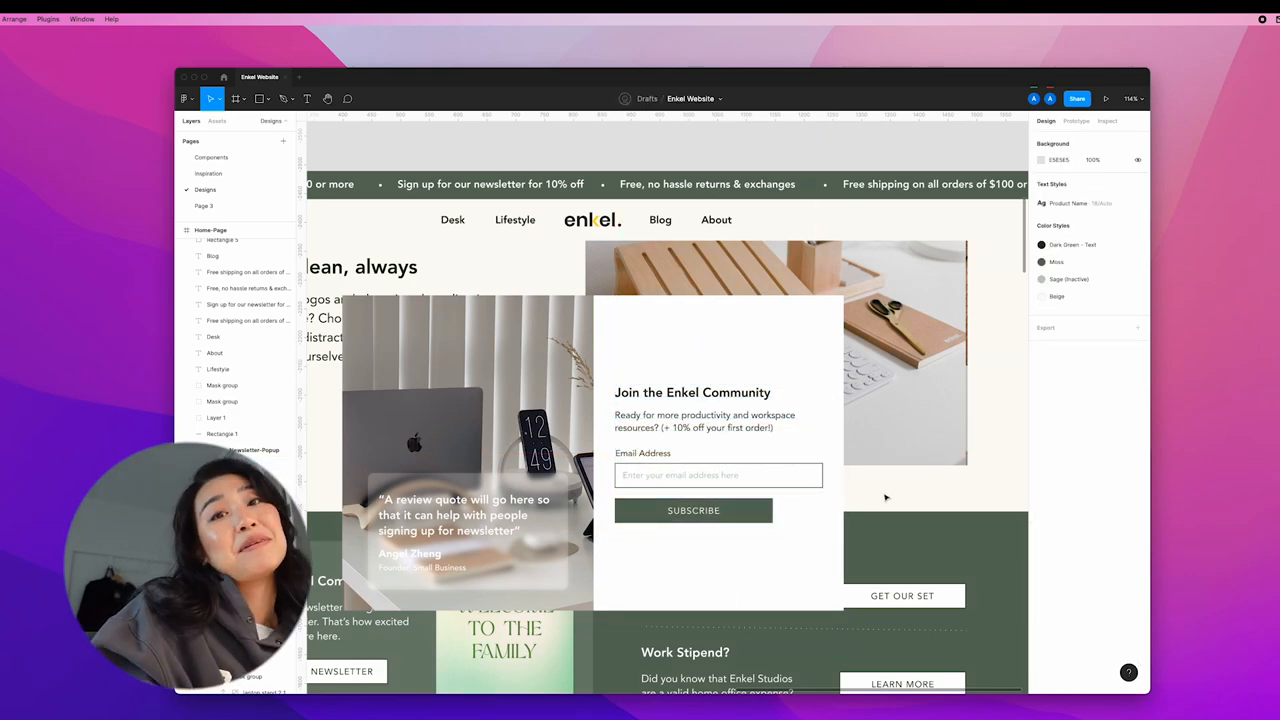
{"action": "scroll", "coordinate": [886, 496], "scroll_direction": "down", "scroll_amount": 5}
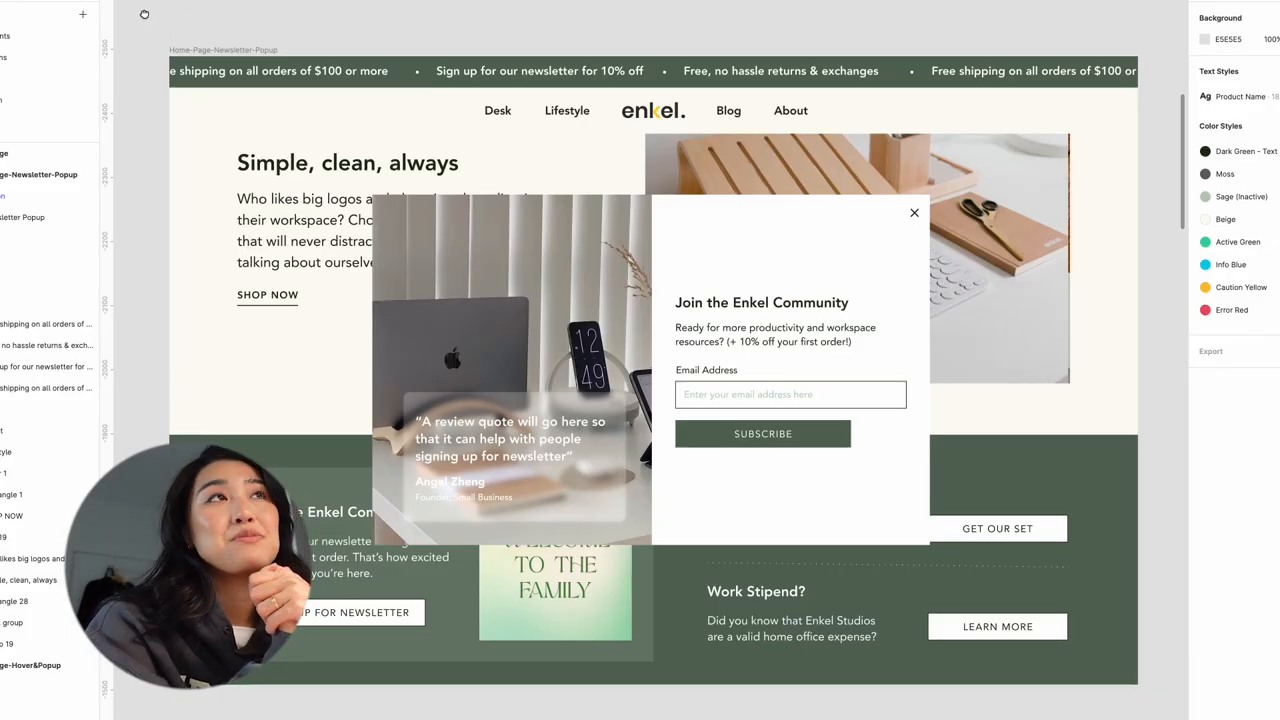
- Switch to the Components page and paste the alert banner screenshot as reference
{"action": "mouse_move", "coordinate": [144, 14]}
{"action": "left_mouse_down"}
{"action": "mouse_move", "coordinate": [167, 9]}
{"action": "mouse_move", "coordinate": [147, 21]}
{"action": "left_mouse_up"}
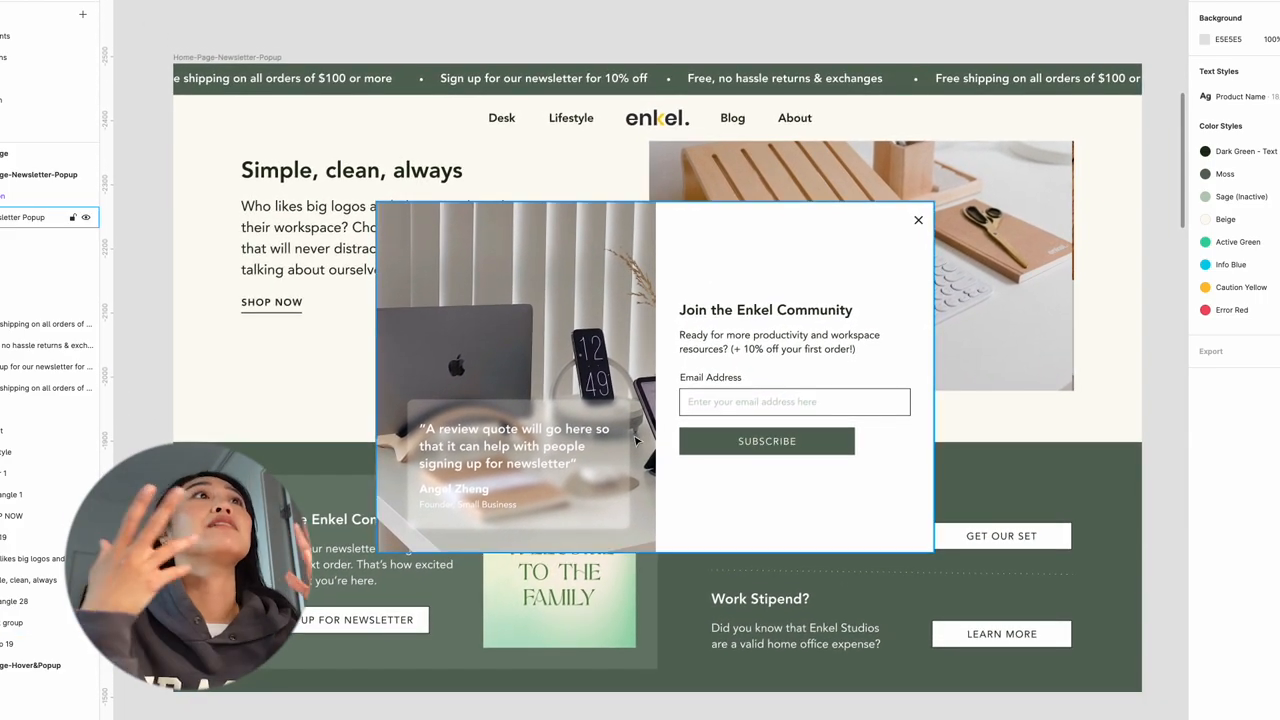
{"action": "scroll", "coordinate": [630, 440], "scroll_direction": "down", "scroll_amount": 3}
{"action": "scroll", "coordinate": [630, 440], "scroll_direction": "down", "scroll_amount": 2}
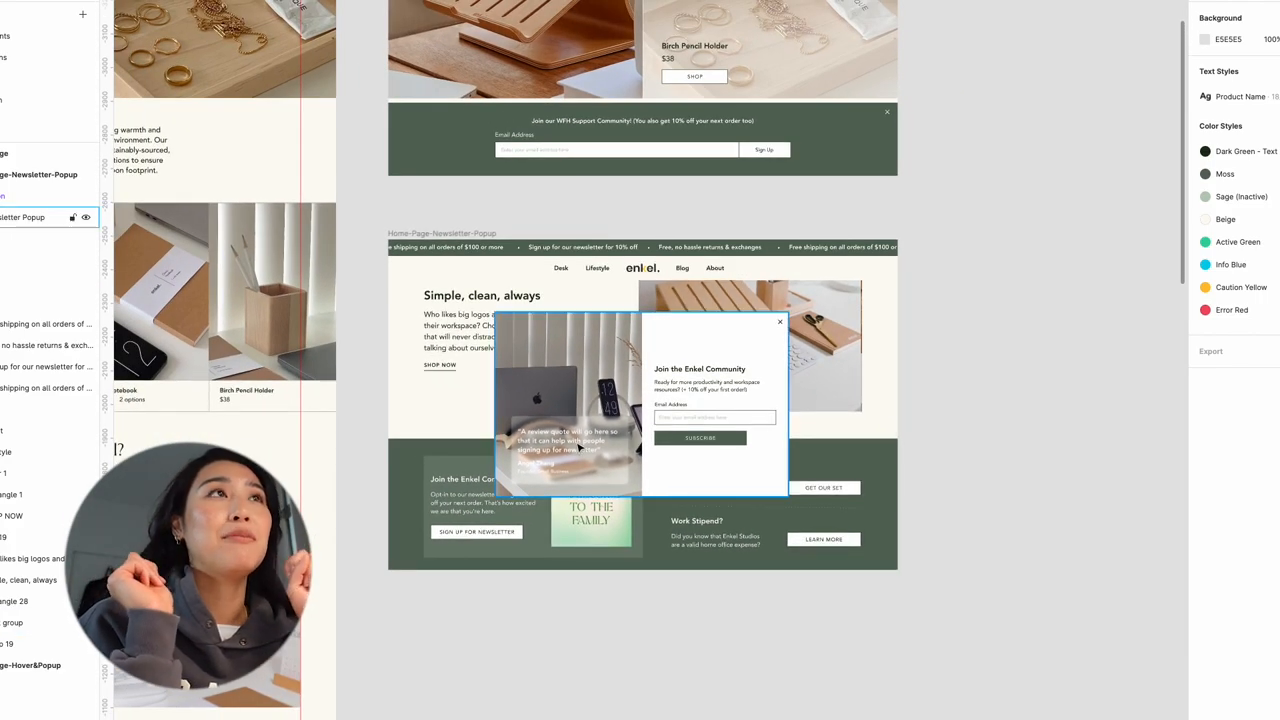
{"action": "scroll", "coordinate": [578, 449], "scroll_direction": "up", "scroll_amount": 2}
{"action": "scroll", "coordinate": [578, 449], "scroll_direction": "up", "scroll_amount": 2}
{"action": "scroll", "coordinate": [578, 449], "scroll_direction": "up", "scroll_amount": 1}
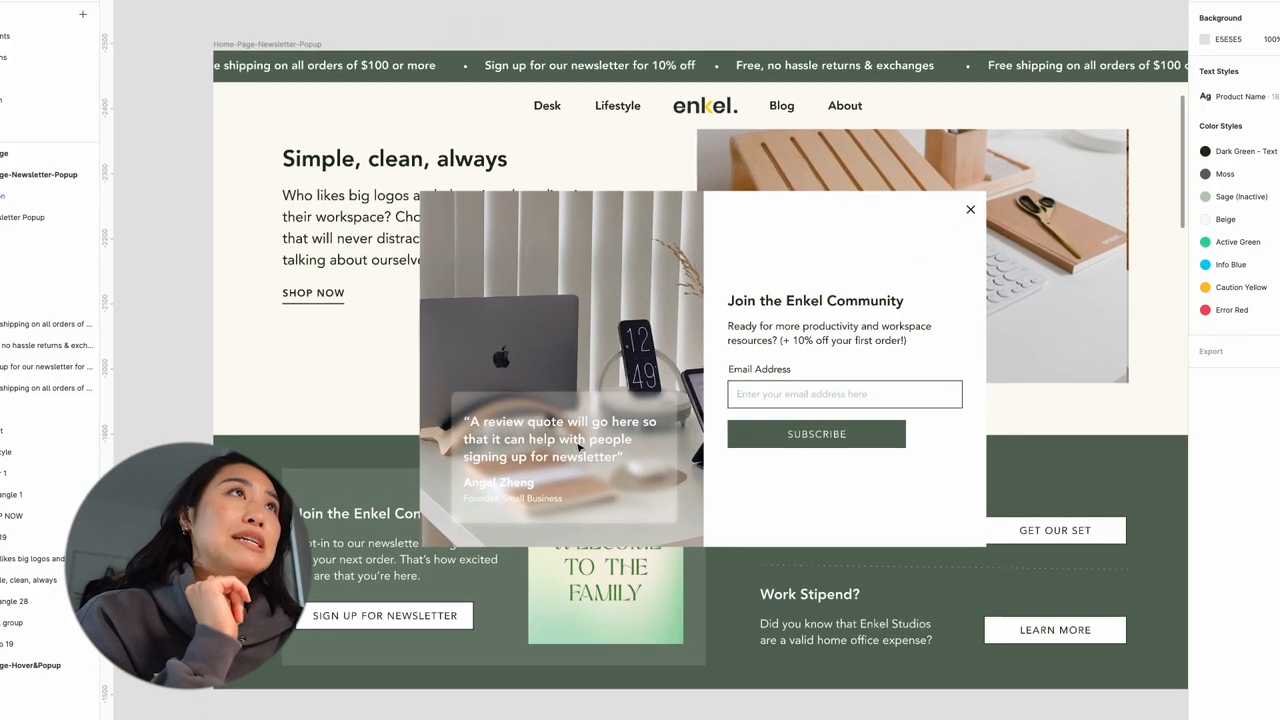
{"action": "scroll", "coordinate": [578, 449], "scroll_direction": "up", "scroll_amount": 1}
{"action": "scroll", "coordinate": [578, 449], "scroll_direction": "right", "scroll_amount": 2}
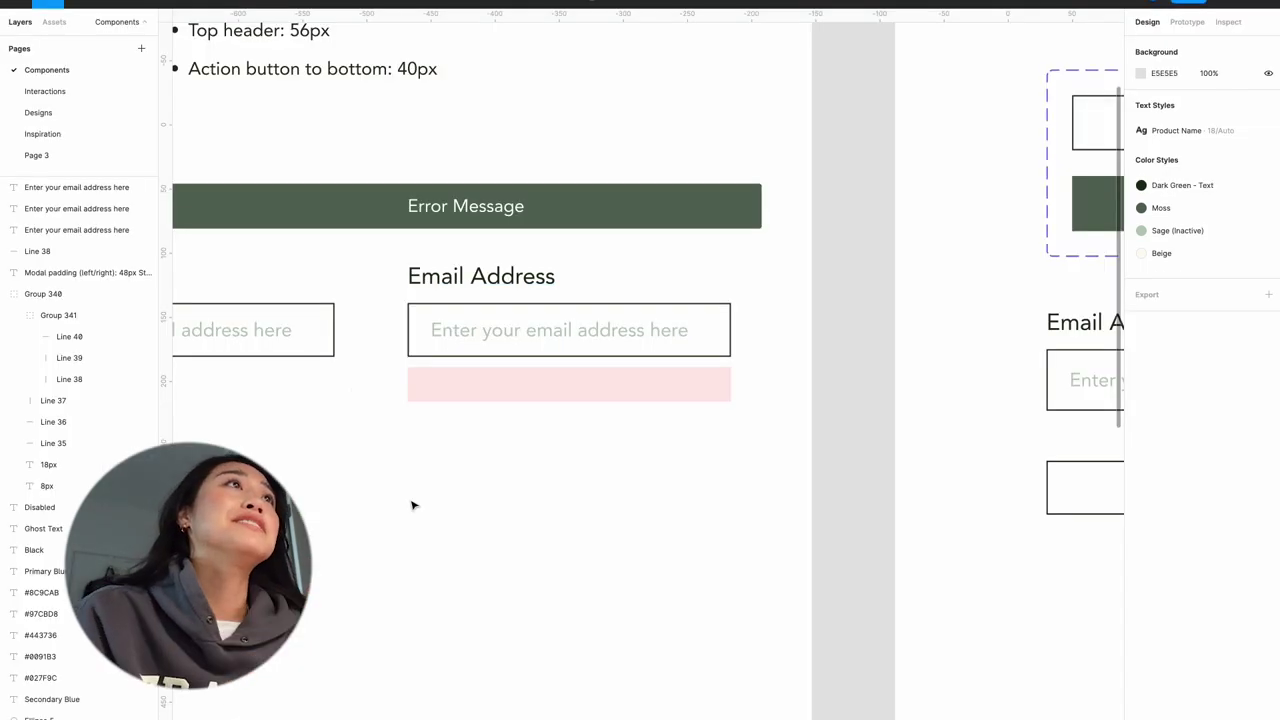
{"action": "key", "text": "ctrl+v"}
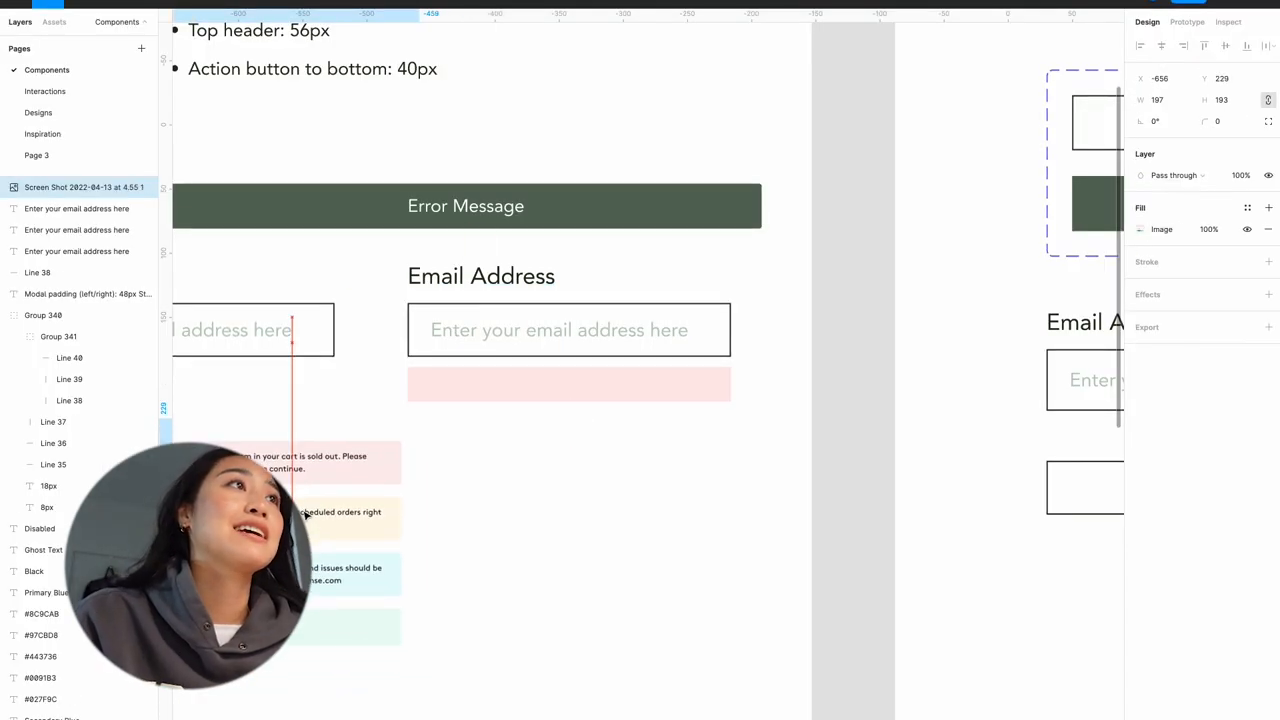
- Duplicate the pink bar under the email field to make four stacked bars
{"action": "key", "text": "Escape"}
{"action": "left_click", "coordinate": [337, 529]}
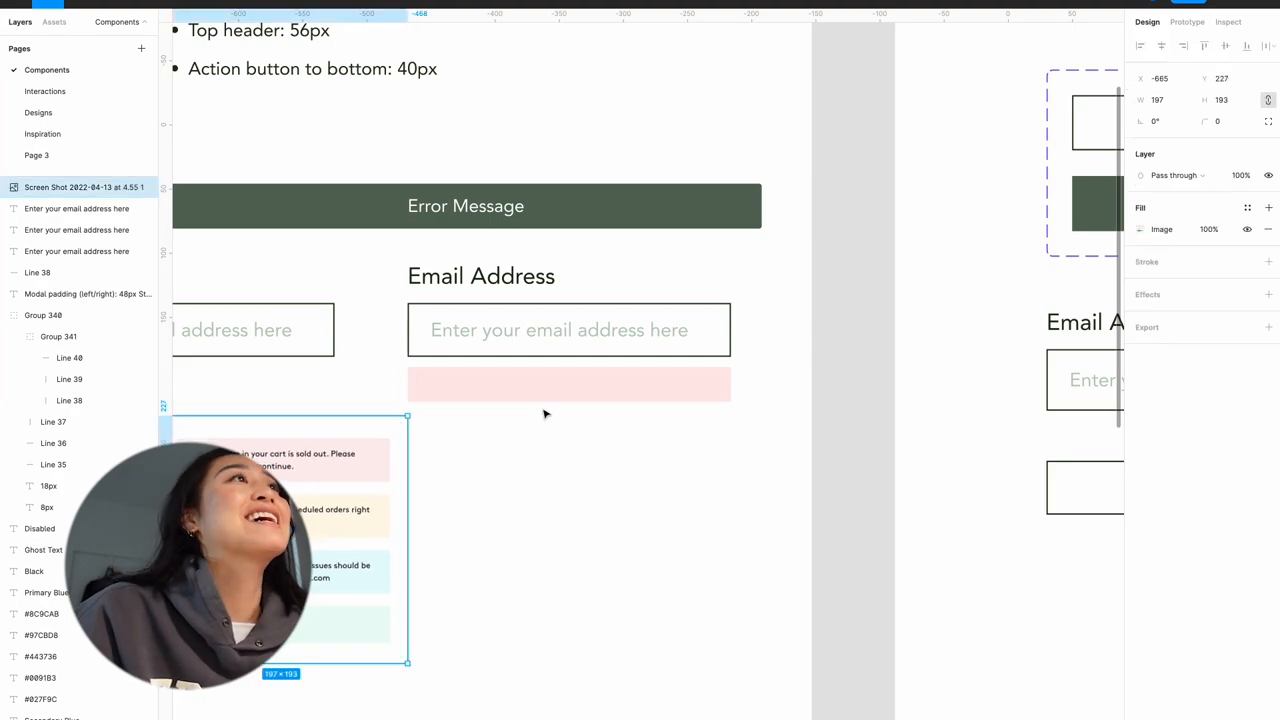
{"action": "mouse_move", "coordinate": [546, 391]}
{"action": "left_mouse_down"}
{"action": "mouse_move", "coordinate": [562, 478]}
{"action": "mouse_move", "coordinate": [551, 523]}
{"action": "left_mouse_up"}
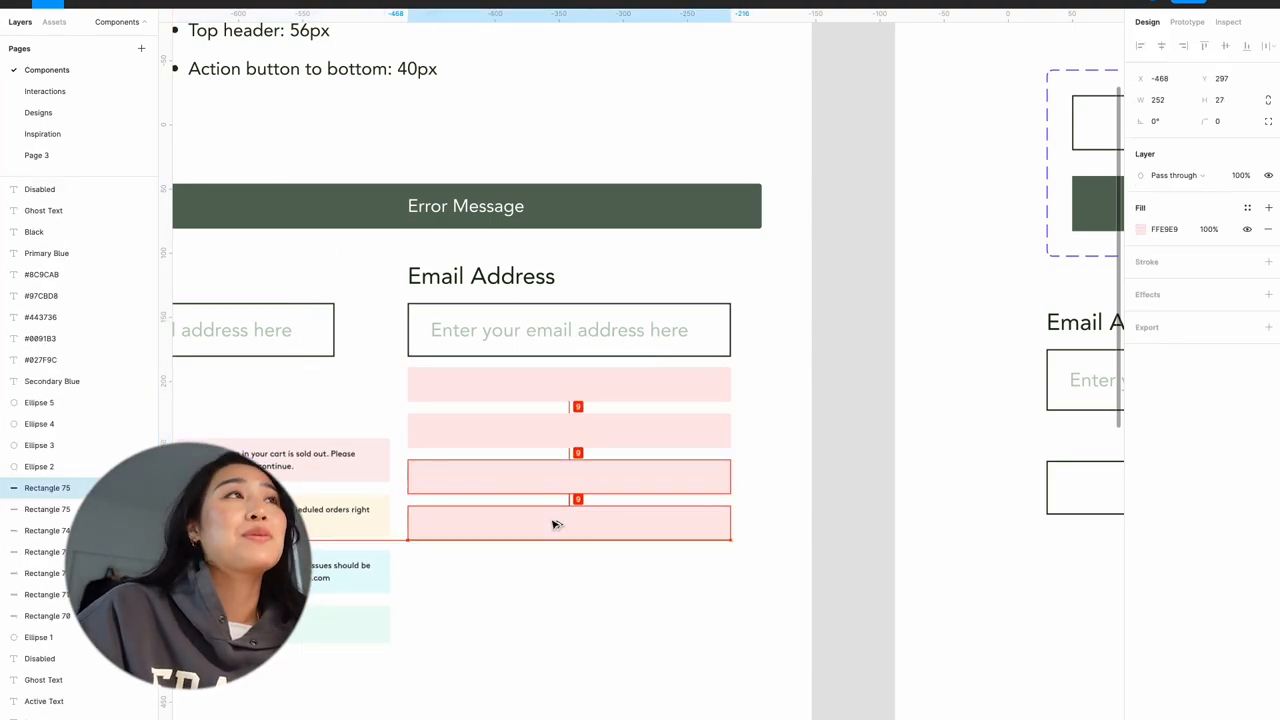
{"action": "left_click", "coordinate": [514, 423]}
- Recolour the lower bars cream, light blue and light green sampled from the screenshot
{"action": "left_click", "coordinate": [409, 396]}
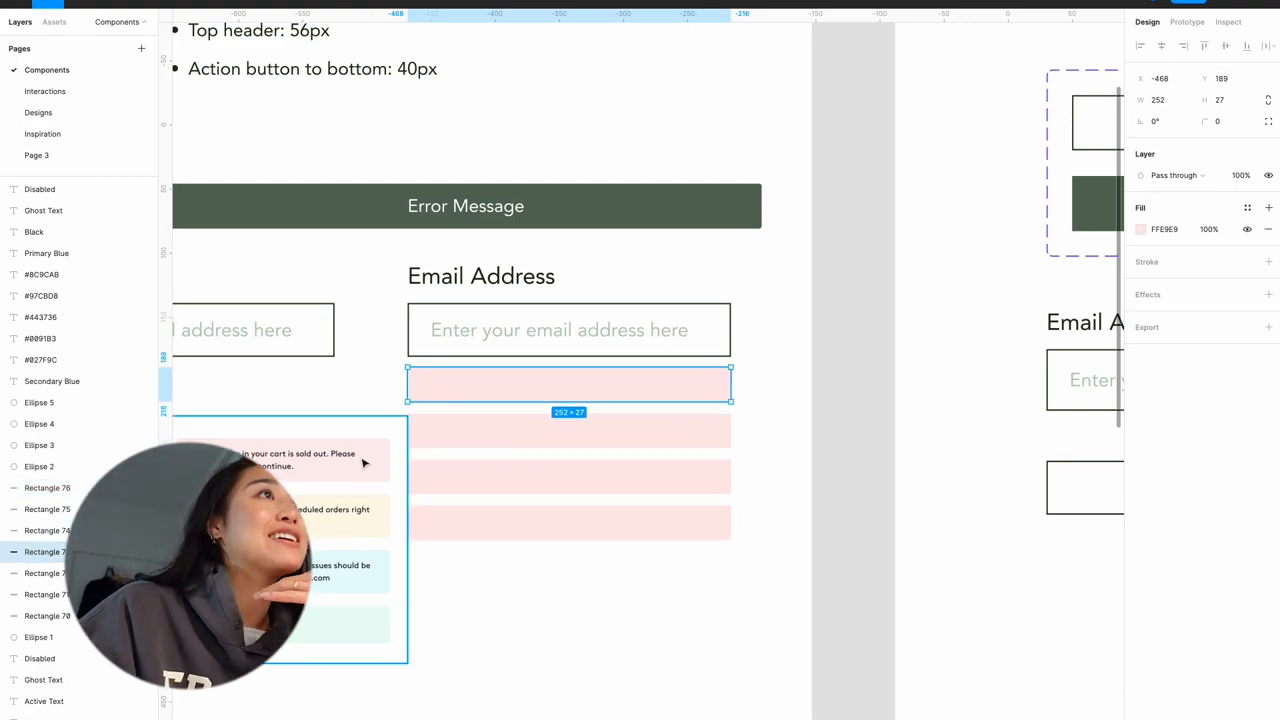
{"action": "left_click", "coordinate": [428, 437]}
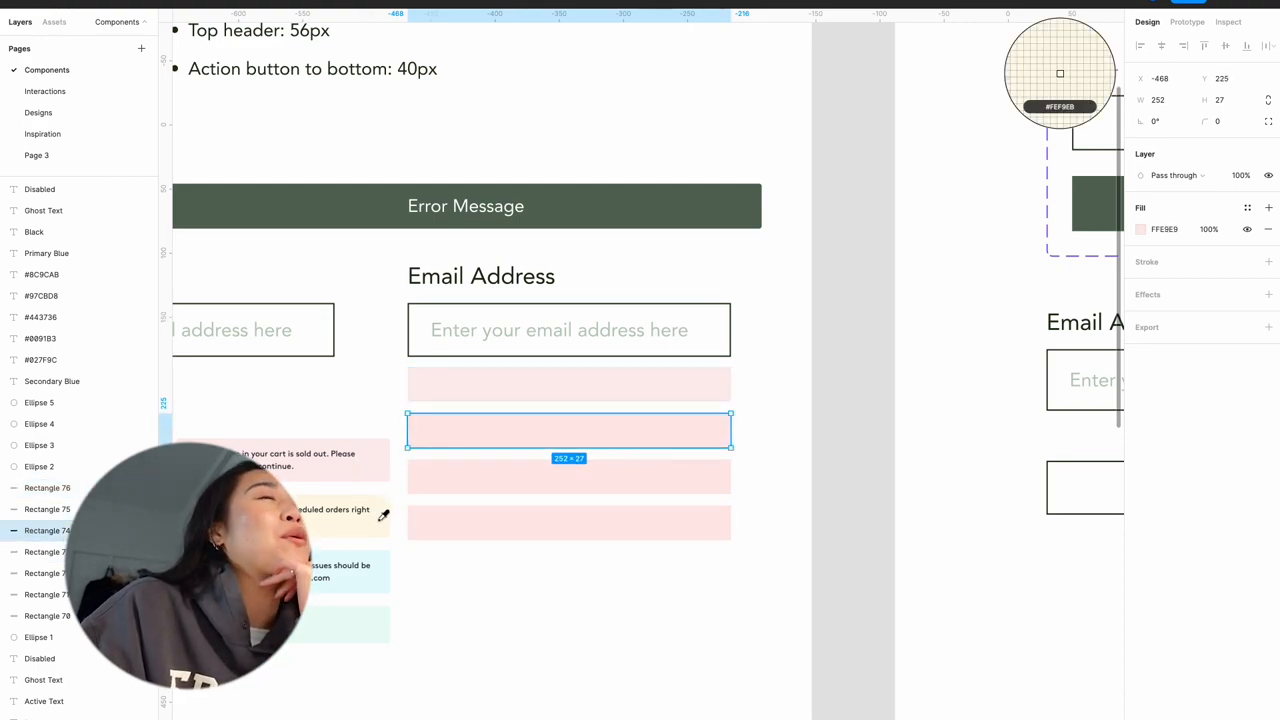
{"action": "left_click", "coordinate": [383, 514]}
{"action": "left_click", "coordinate": [460, 520]}
{"action": "left_click", "coordinate": [457, 486]}
{"action": "key", "text": "i"}
{"action": "left_click", "coordinate": [377, 574]}
{"action": "left_click", "coordinate": [480, 532]}
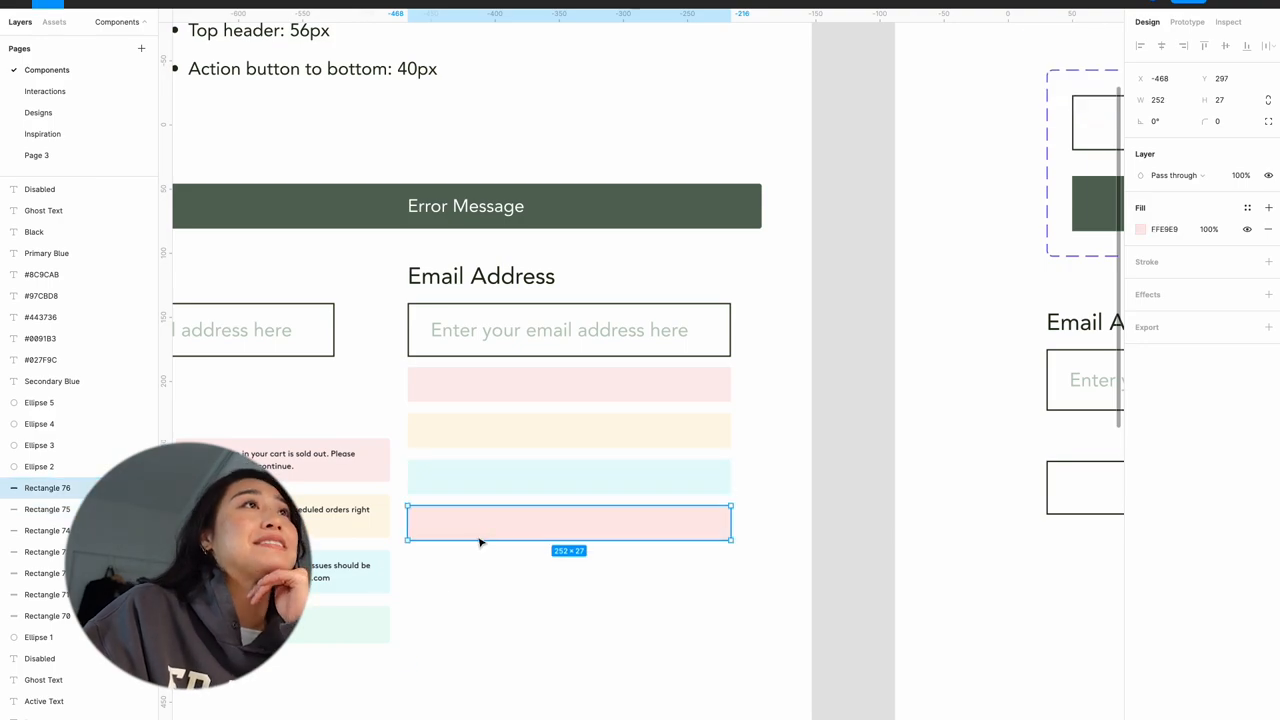
{"action": "key", "text": "i"}
{"action": "left_click", "coordinate": [346, 625]}
{"action": "key", "text": "Escape"}
- Duplicate the bars as small squares coloured strong red, yellow, cyan and green
{"action": "mouse_move", "coordinate": [580, 560]}
{"action": "left_mouse_down"}
{"action": "mouse_move", "coordinate": [531, 387]}
{"action": "mouse_move", "coordinate": [506, 571]}
{"action": "left_mouse_up"}
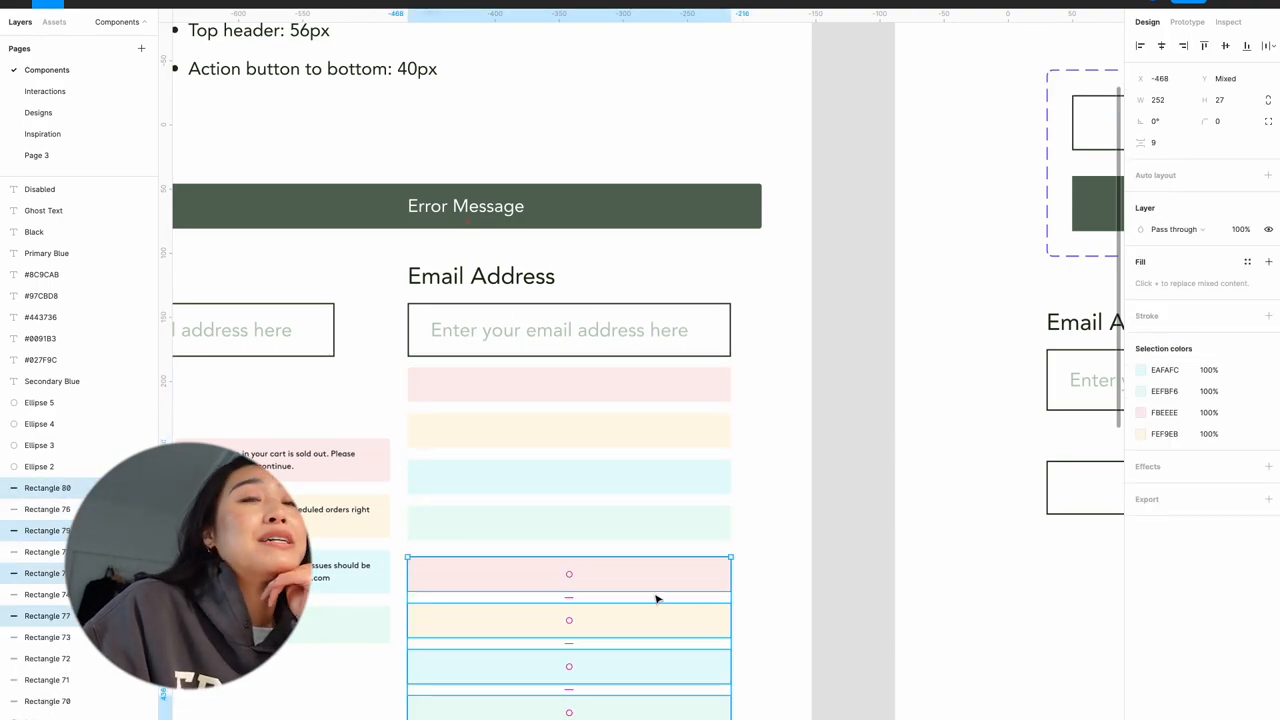
{"action": "left_click_drag", "start_coordinate": [727, 586], "coordinate": [455, 580]}
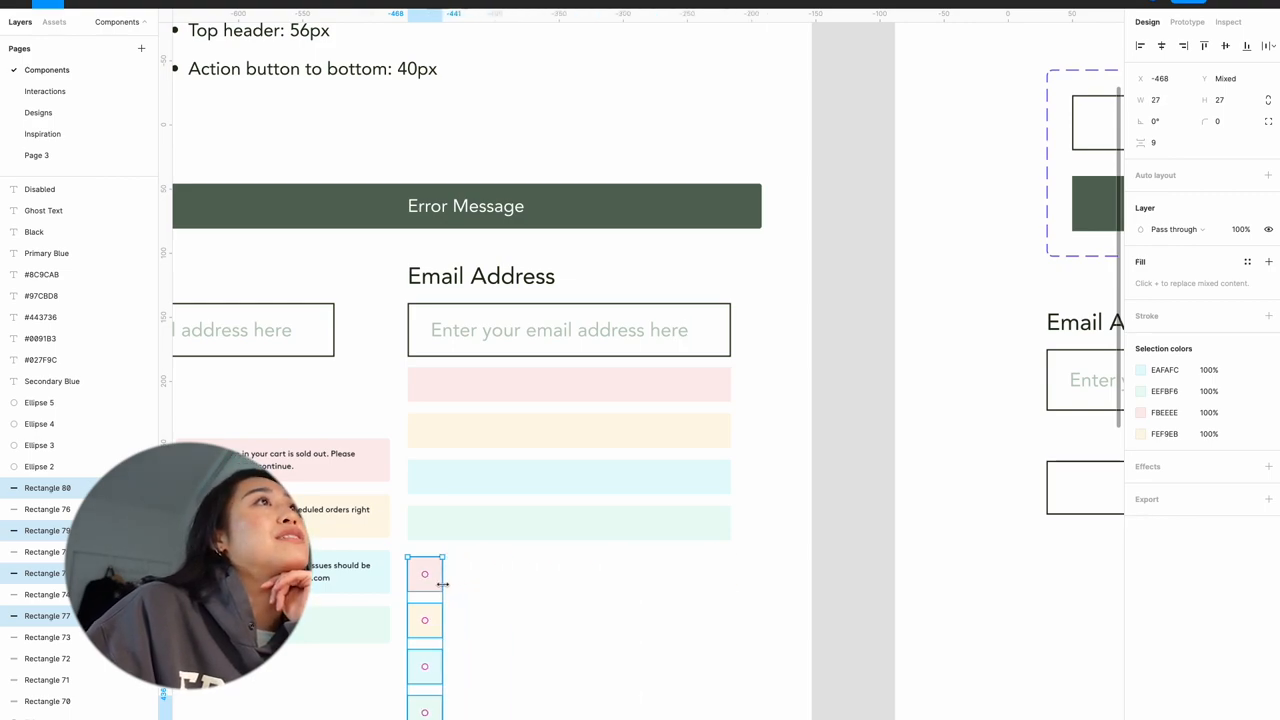
{"action": "left_click", "coordinate": [511, 593]}
{"action": "left_click", "coordinate": [441, 586]}
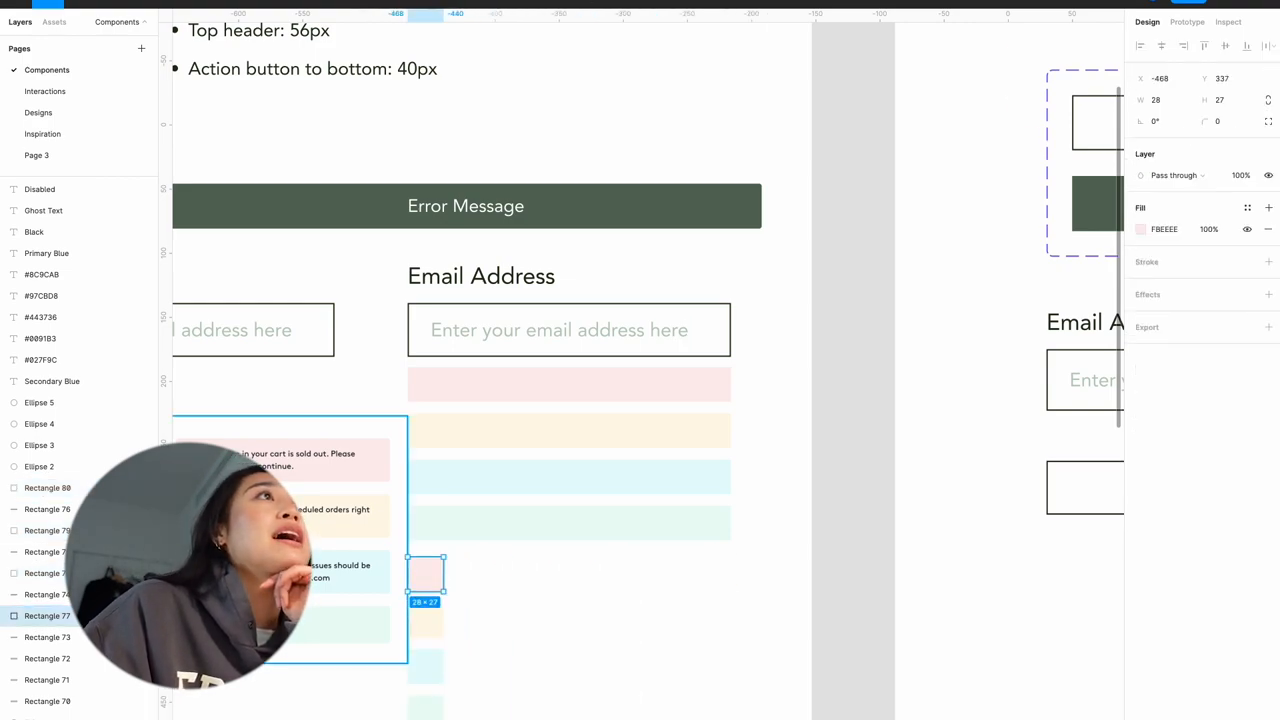
{"action": "key", "text": "i"}
{"action": "left_click", "coordinate": [1058, 71]}
{"action": "left_click", "coordinate": [425, 620]}
{"action": "key", "text": "i"}
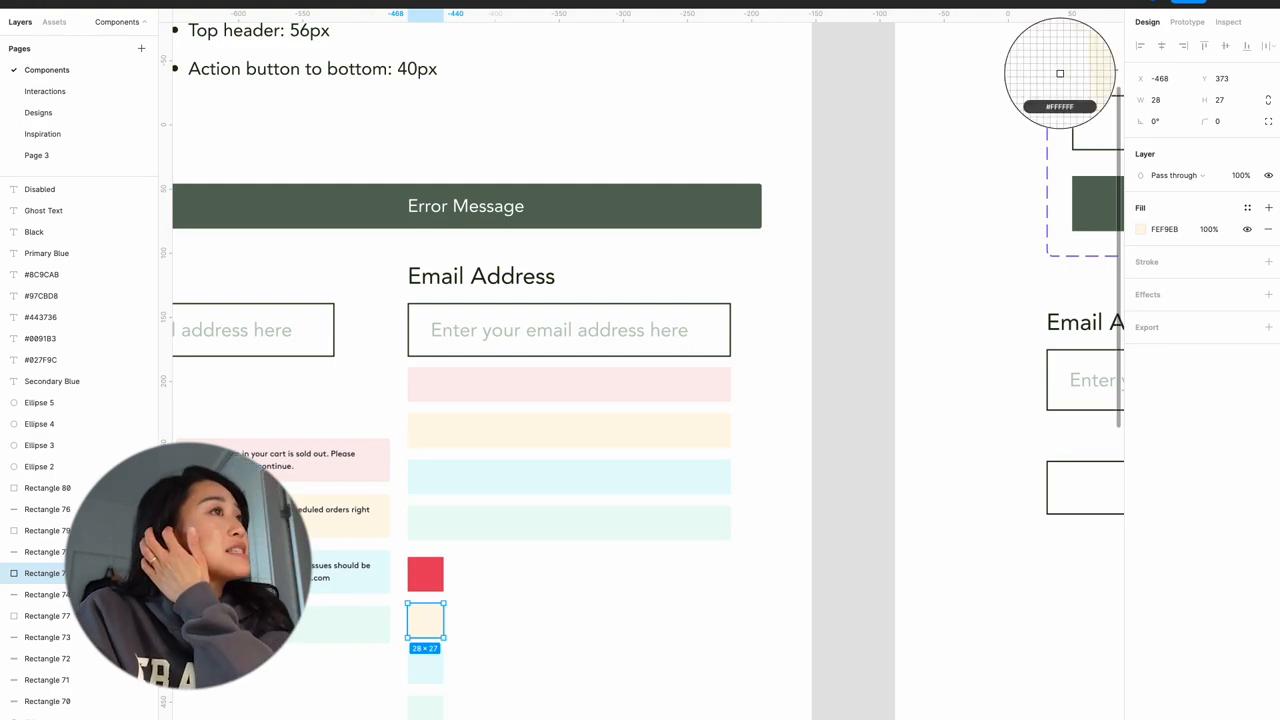
{"action": "left_click", "coordinate": [1060, 73]}
{"action": "left_click", "coordinate": [523, 660]}
{"action": "left_click", "coordinate": [425, 666]}
{"action": "key", "text": "i"}
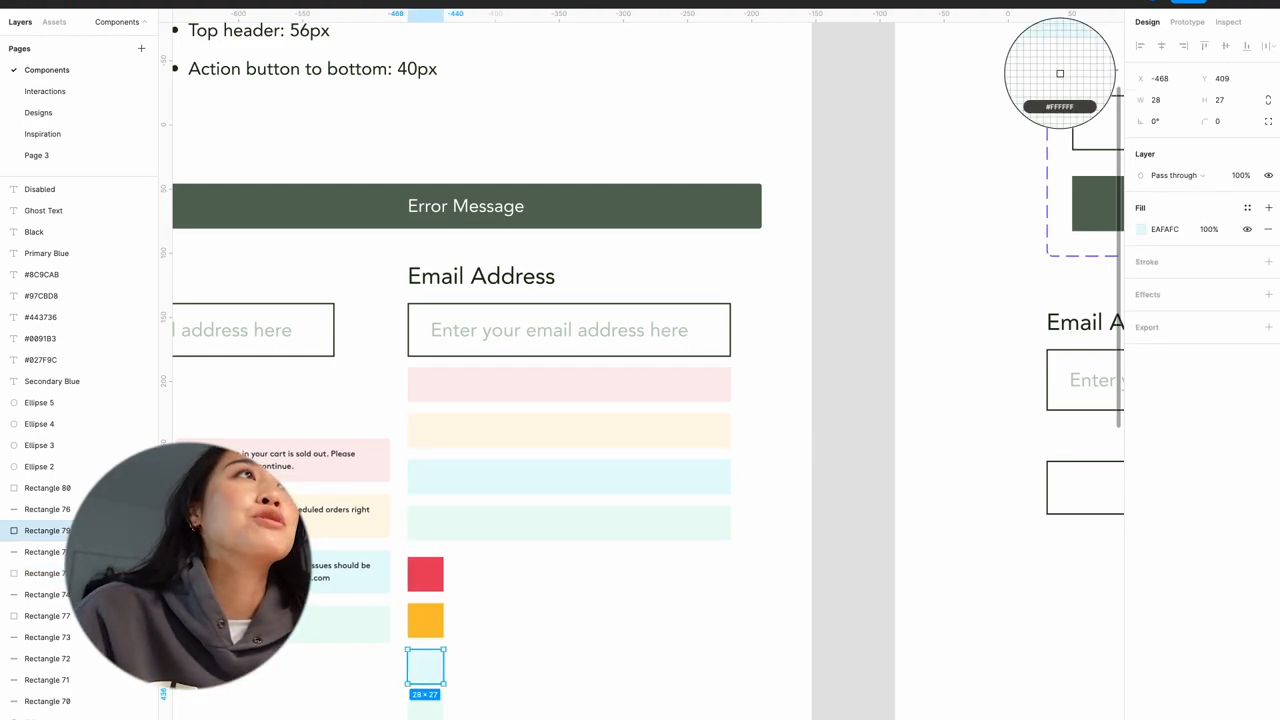
{"action": "left_click", "coordinate": [1060, 73]}
{"action": "left_click", "coordinate": [586, 714]}
{"action": "left_click", "coordinate": [440, 712]}
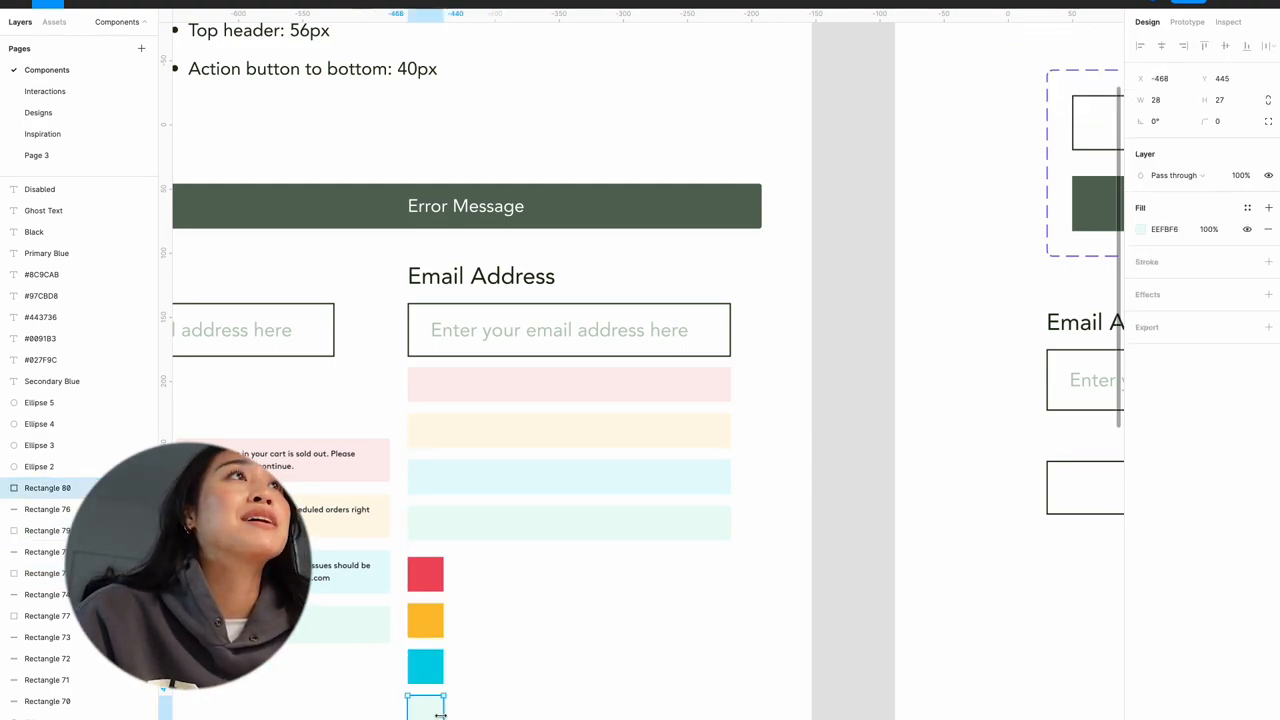
{"action": "key", "text": "i"}
{"action": "left_click", "coordinate": [1060, 73]}
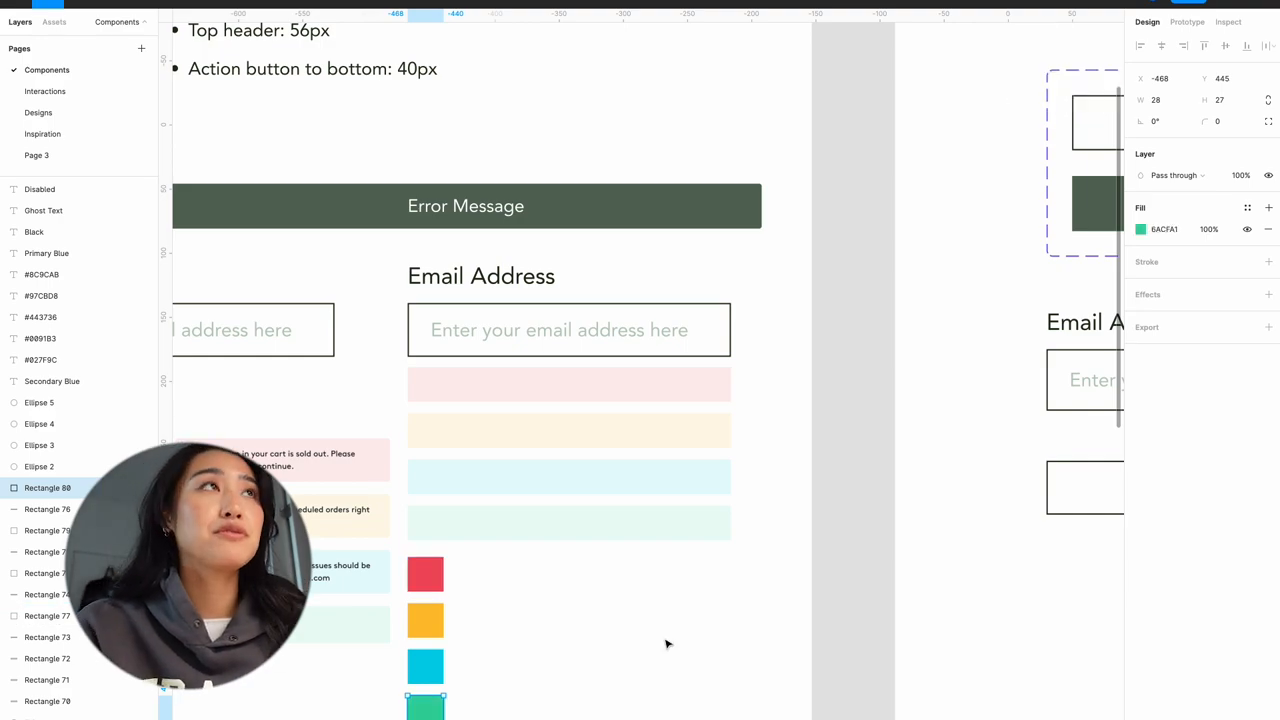
{"action": "left_click", "coordinate": [668, 644]}
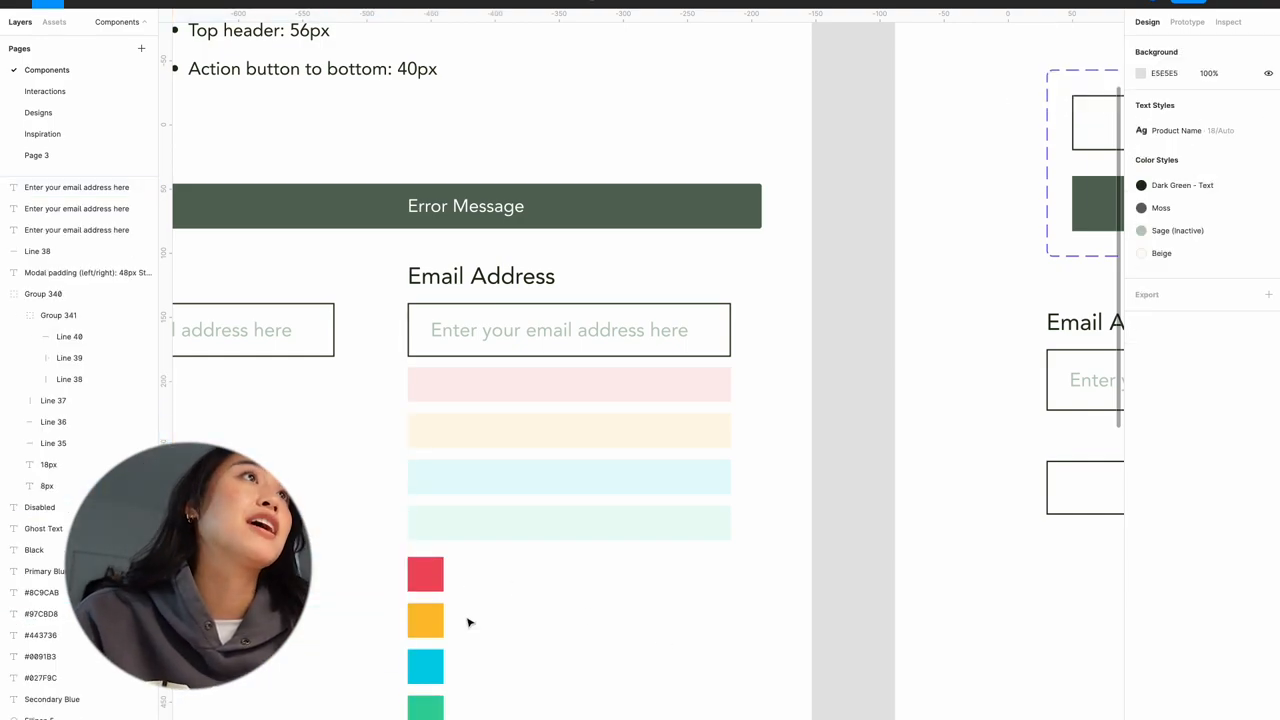
- Move the four colour squares up beside the message bars
{"action": "left_click_drag", "start_coordinate": [428, 700], "coordinate": [388, 562]}
{"action": "key", "text": "Escape"}
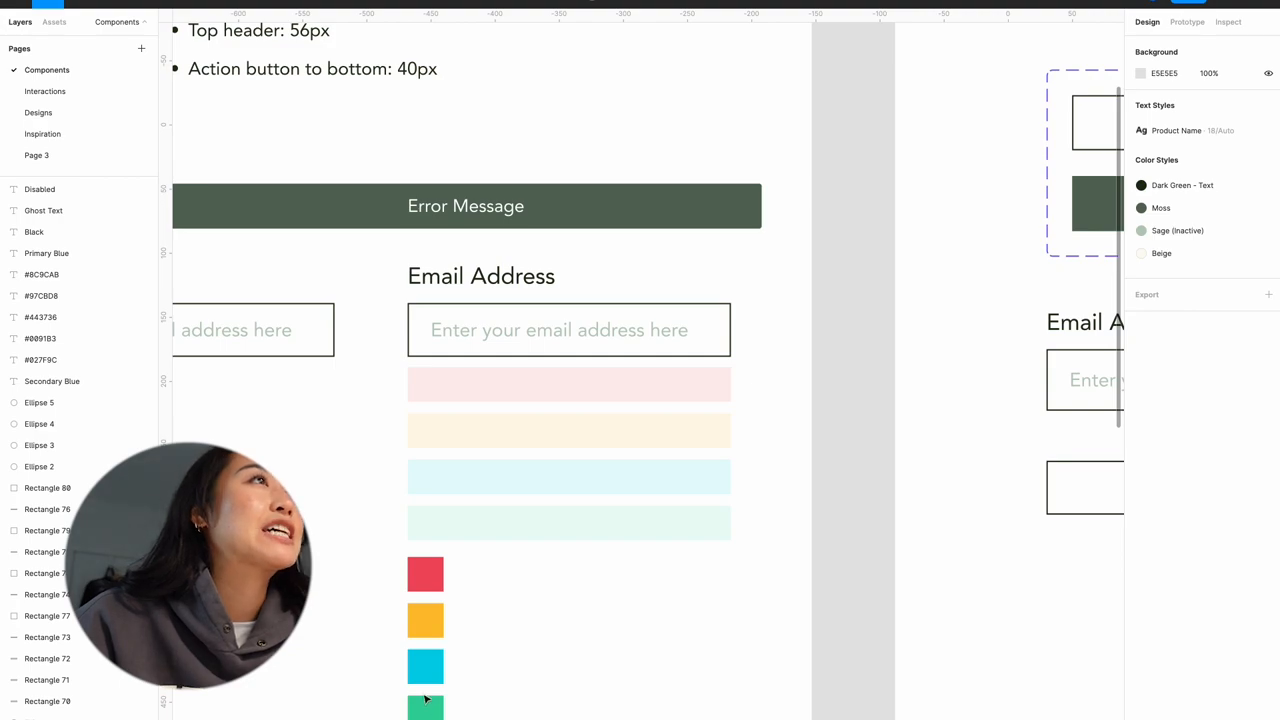
{"action": "mouse_move", "coordinate": [457, 718]}
{"action": "left_mouse_down"}
{"action": "mouse_move", "coordinate": [389, 571]}
{"action": "mouse_move", "coordinate": [360, 559]}
{"action": "left_mouse_up"}
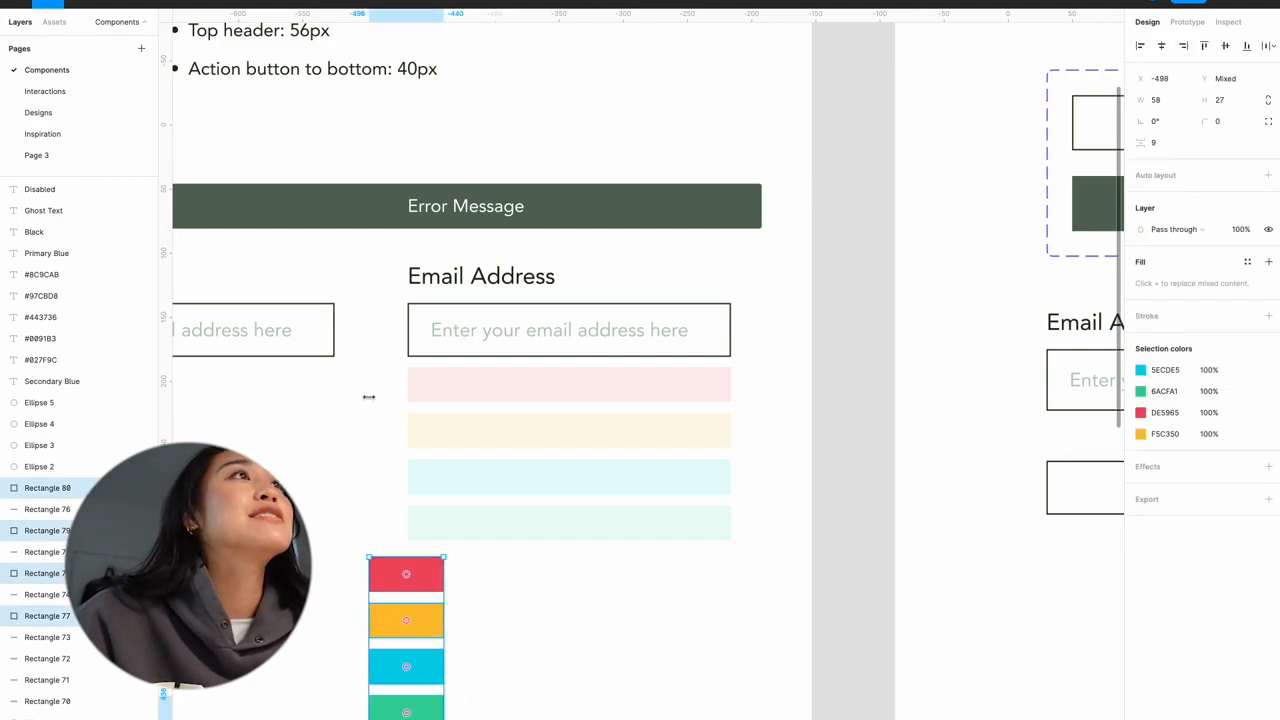
{"action": "key", "text": "ctrl+z"}
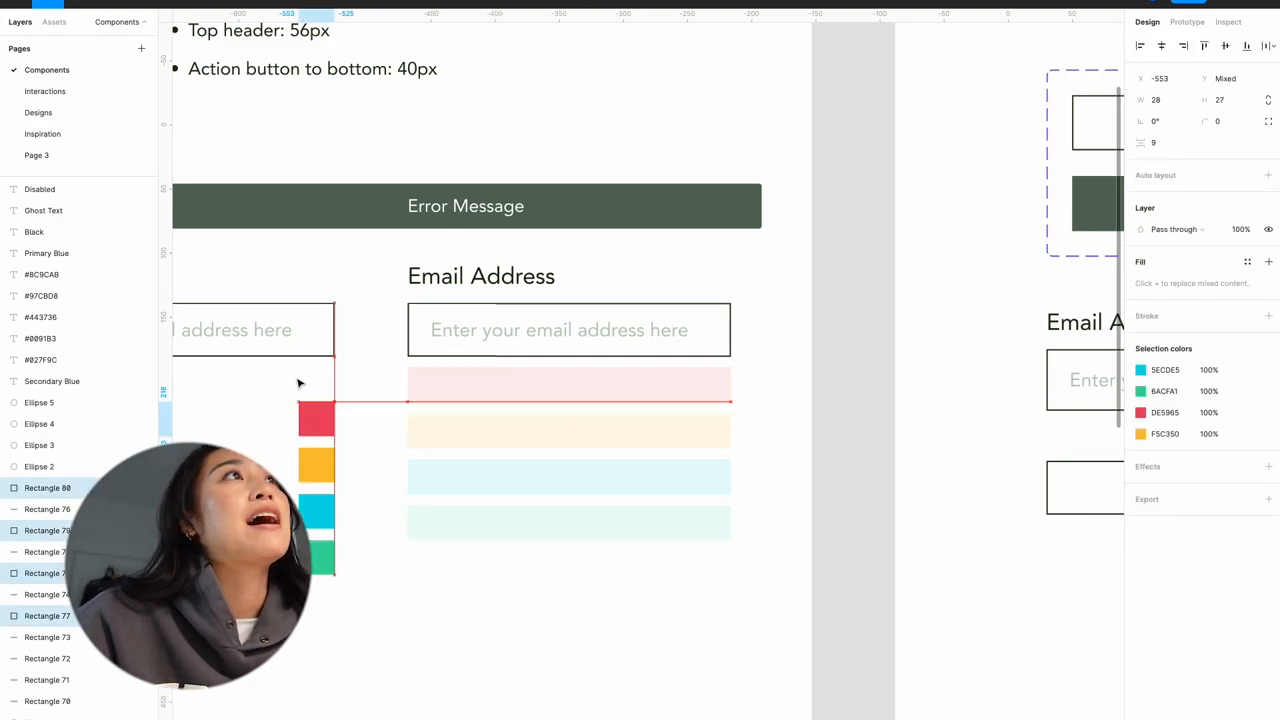
{"action": "mouse_move", "coordinate": [438, 586]}
{"action": "left_mouse_down"}
{"action": "mouse_move", "coordinate": [383, 396]}
{"action": "mouse_move", "coordinate": [440, 436]}
{"action": "mouse_move", "coordinate": [447, 528]}
{"action": "left_mouse_up"}
- Place a small red dot in each of the four bars and align them slightly left
{"action": "left_click", "coordinate": [371, 643]}
{"action": "key", "text": "ctrl+v"}
{"action": "left_click", "coordinate": [439, 476], "text": "shift"}
{"action": "left_click", "coordinate": [439, 430], "text": "shift"}
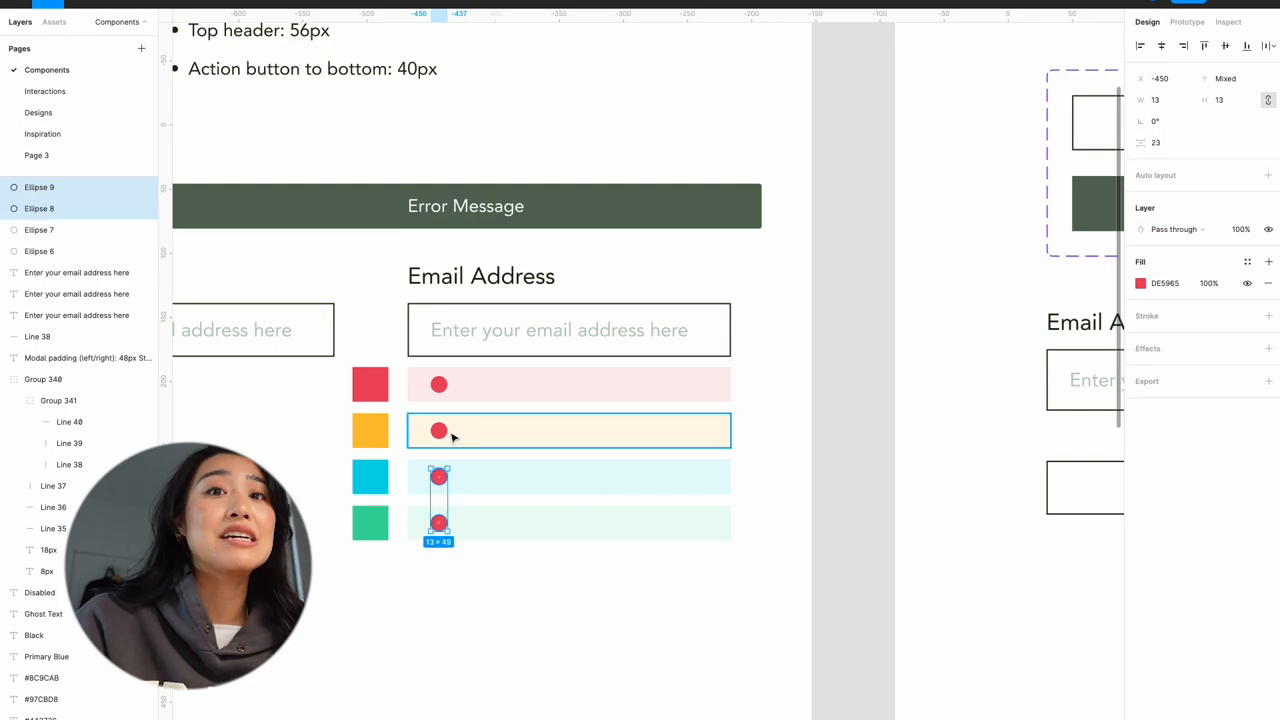
{"action": "left_click", "coordinate": [440, 386], "text": "shift"}
{"action": "left_click_drag", "start_coordinate": [439, 386], "coordinate": [431, 386]}
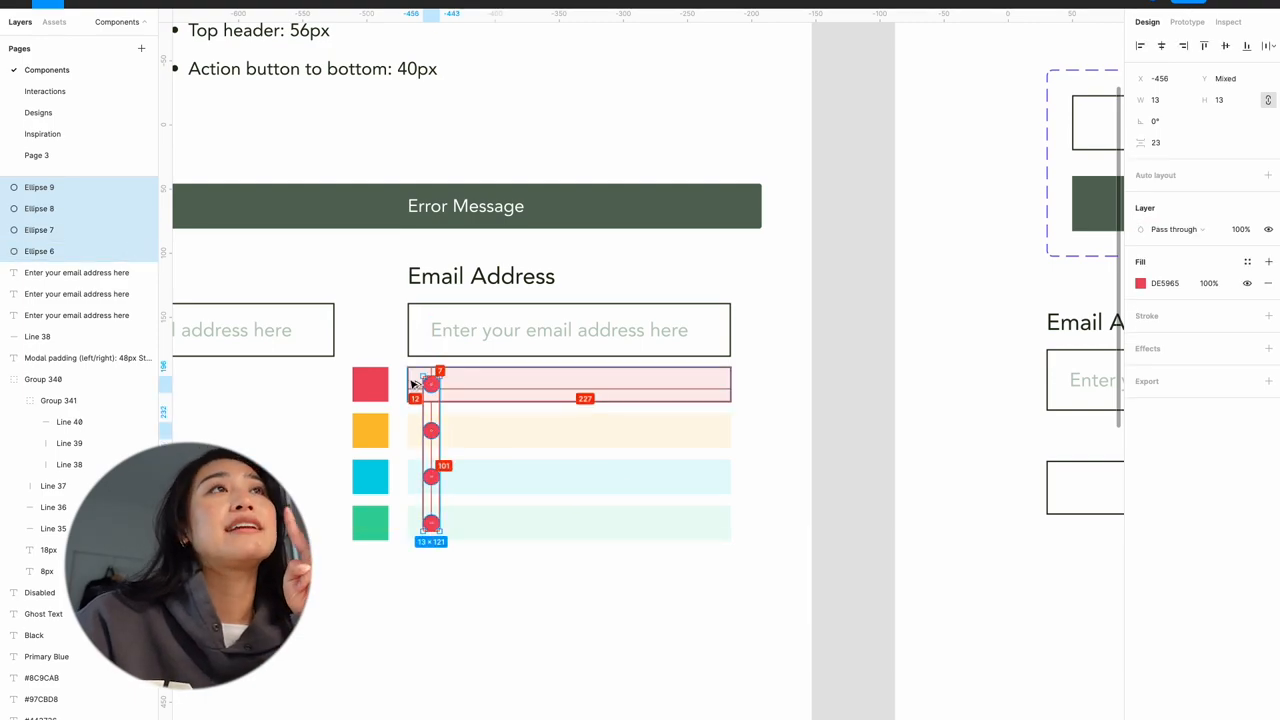
{"action": "key", "text": "Escape"}
- Match each dot to its bar's yellow, cyan or green square, then delete the squares
{"action": "left_click", "coordinate": [431, 430]}
{"action": "key", "text": "i"}
{"action": "left_click", "coordinate": [370, 430]}
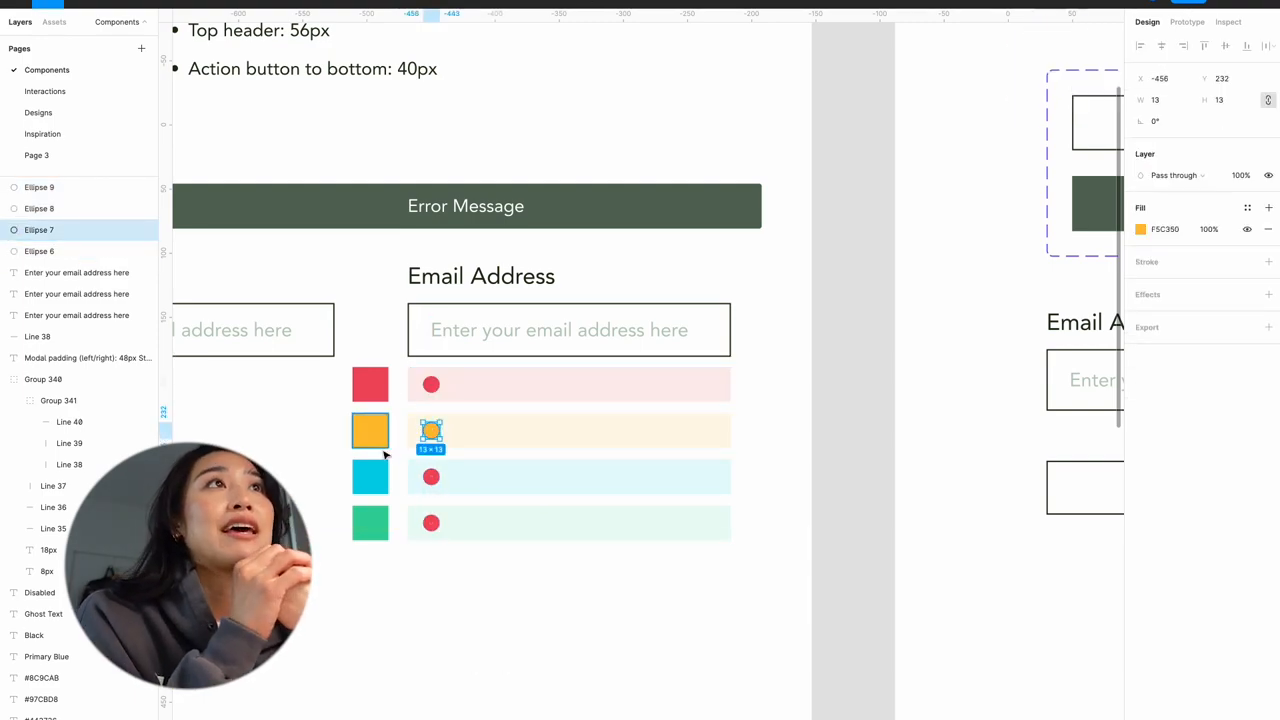
{"action": "left_click", "coordinate": [431, 476]}
{"action": "left_click", "coordinate": [370, 476]}
{"action": "left_click", "coordinate": [431, 522]}
{"action": "key", "text": "i"}
{"action": "left_click", "coordinate": [370, 522]}
{"action": "left_click_drag", "start_coordinate": [395, 570], "coordinate": [330, 366]}
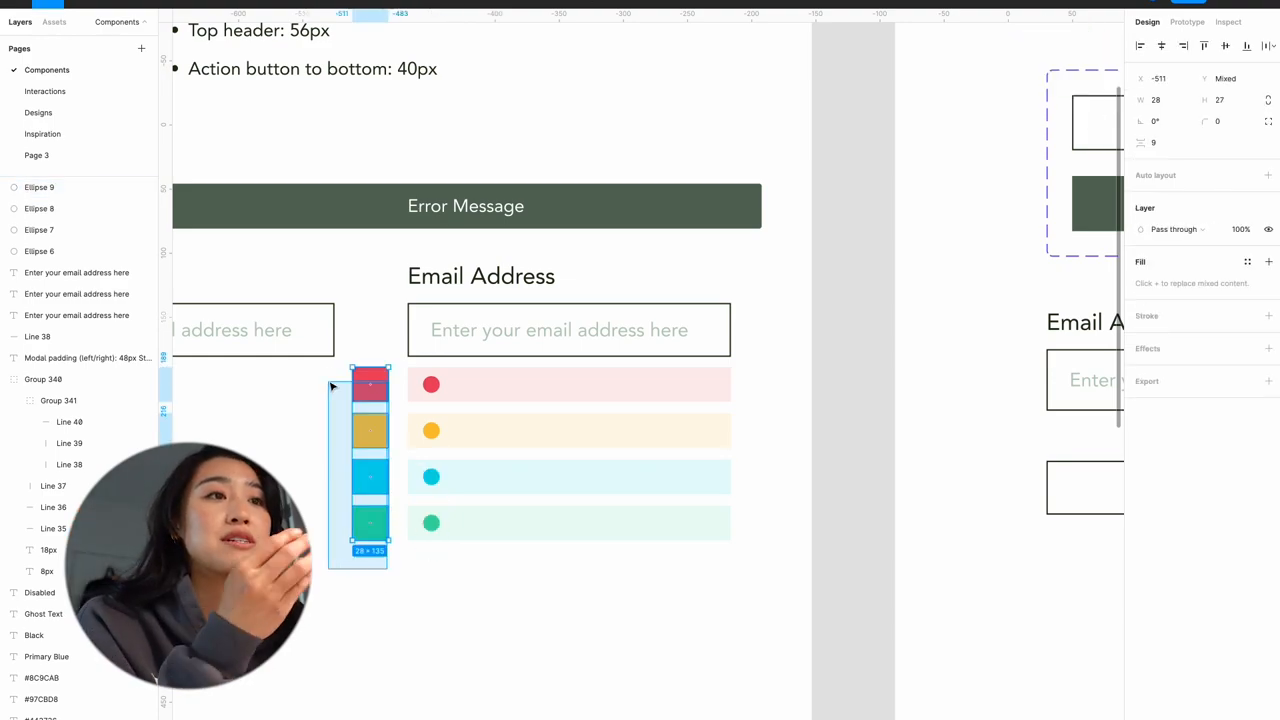
{"action": "key", "text": "Delete"}
{"action": "scroll", "coordinate": [238, 434], "scroll_direction": "down", "scroll_amount": 2, "text": "ctrl"}
{"action": "scroll", "coordinate": [238, 434], "scroll_direction": "up", "scroll_amount": 3, "text": "ctrl"}
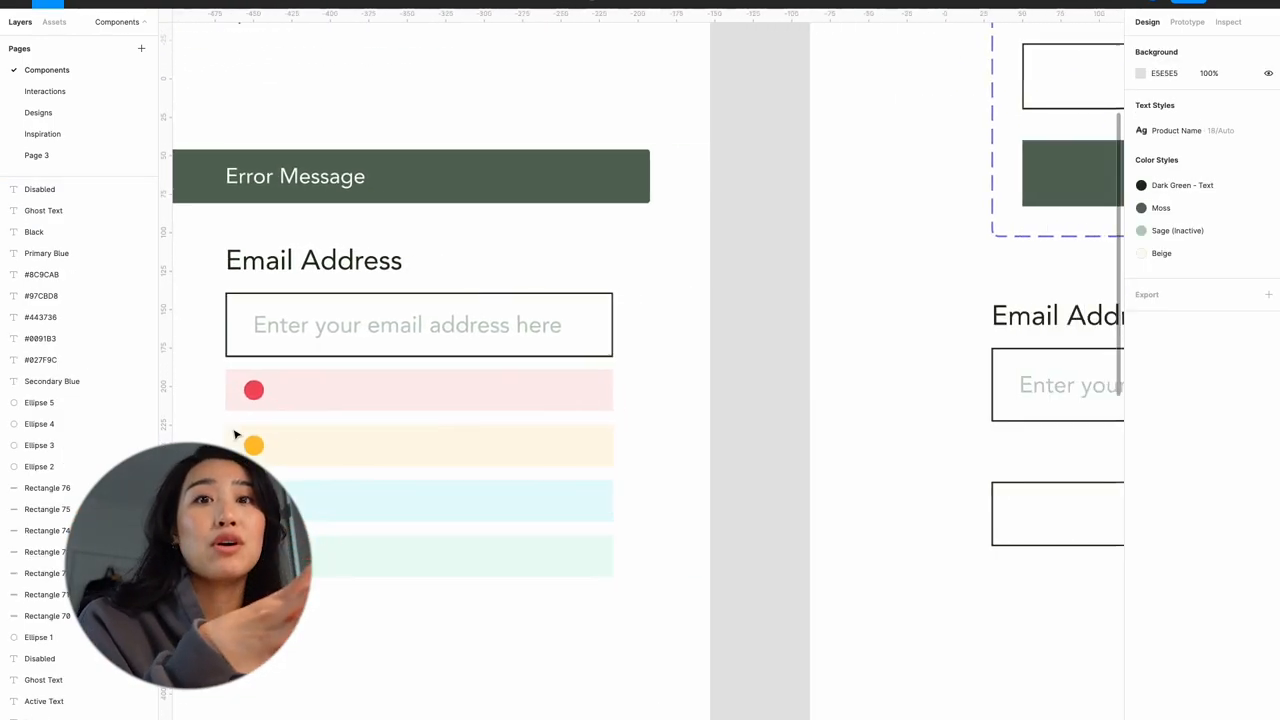
{"action": "scroll", "coordinate": [238, 434], "scroll_direction": "up", "scroll_amount": 2, "text": "ctrl"}
{"action": "scroll", "coordinate": [236, 434], "scroll_direction": "up", "scroll_amount": 2, "text": "ctrl"}
{"action": "scroll", "coordinate": [236, 434], "scroll_direction": "left", "scroll_amount": 2}
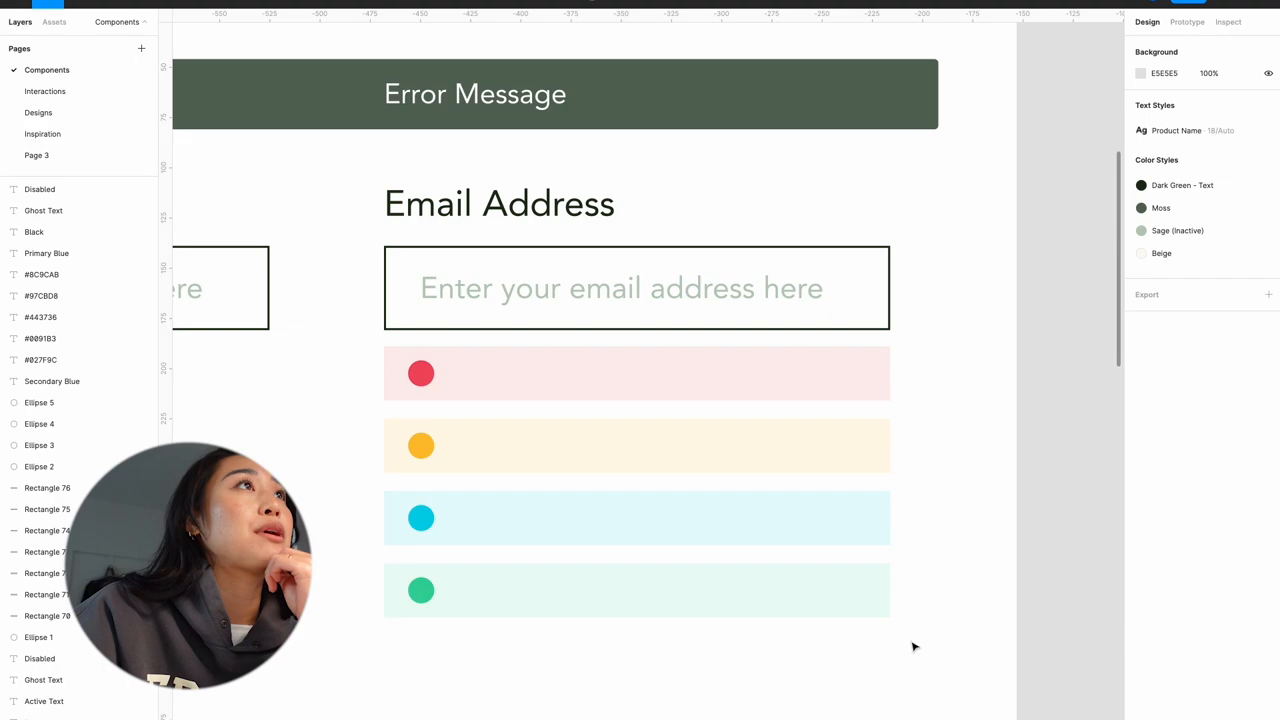
- Select the four bars with their dots and widen the gaps between them
{"action": "left_click_drag", "start_coordinate": [892, 664], "coordinate": [337, 563]}
{"action": "left_click_drag", "start_coordinate": [891, 545], "coordinate": [400, 494]}
{"action": "left_click_drag", "start_coordinate": [912, 476], "coordinate": [380, 414]}
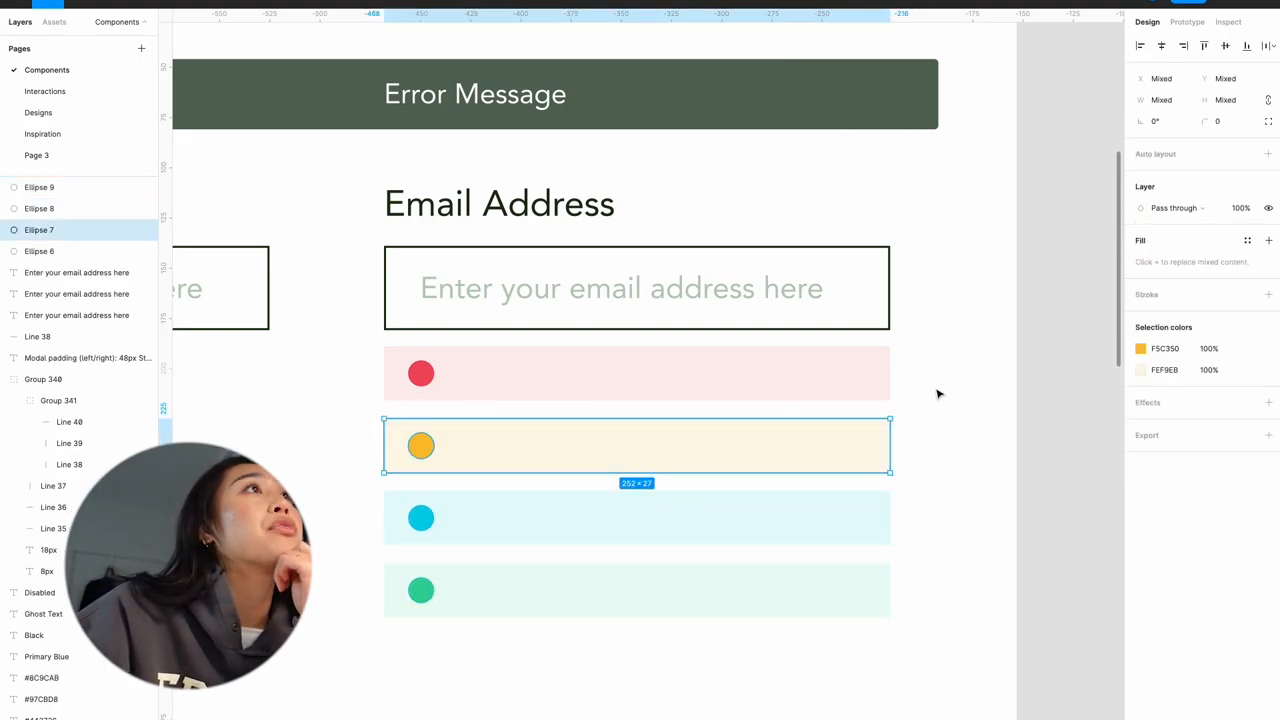
{"action": "left_click_drag", "start_coordinate": [938, 394], "coordinate": [357, 354]}
{"action": "left_click_drag", "start_coordinate": [791, 677], "coordinate": [486, 386]}
{"action": "mouse_move", "coordinate": [643, 409]}
{"action": "left_mouse_down"}
{"action": "mouse_move", "coordinate": [639, 429]}
{"action": "mouse_move", "coordinate": [640, 395]}
{"action": "left_mouse_up"}
{"action": "left_click", "coordinate": [934, 457]}
- Spread the lower three message bars further apart beneath the red one
{"action": "left_click_drag", "start_coordinate": [891, 669], "coordinate": [289, 343]}
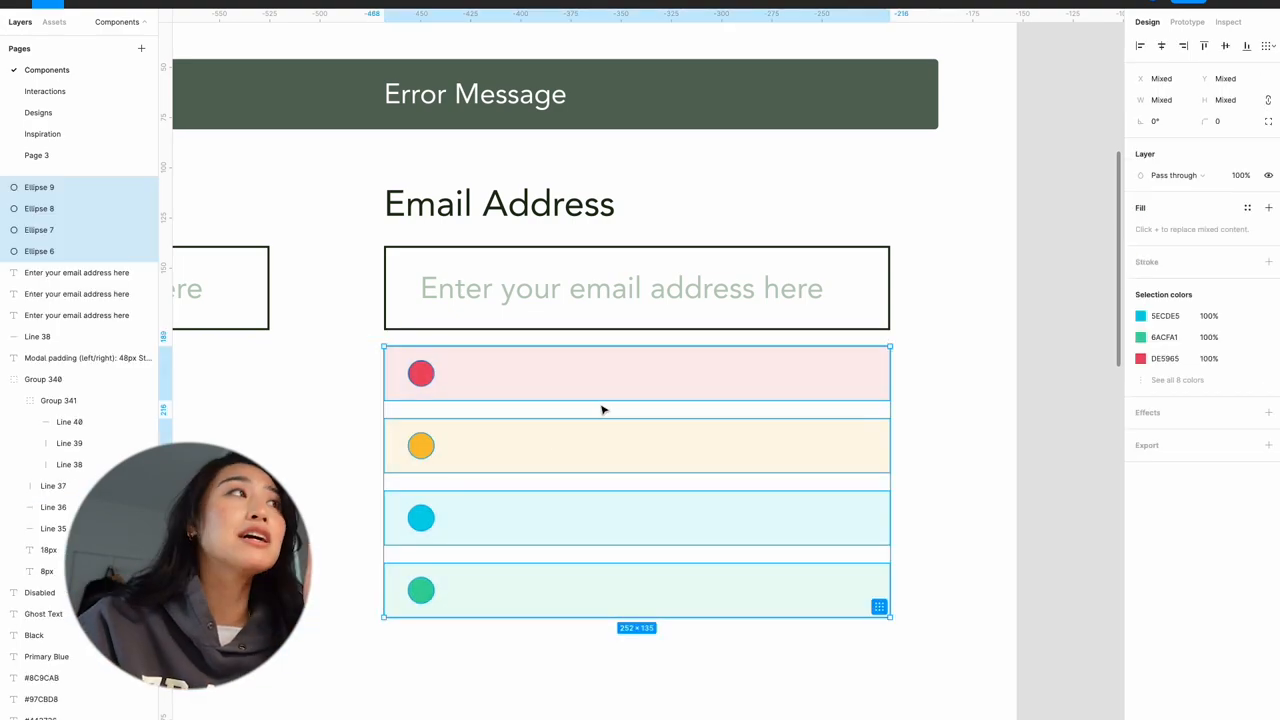
{"action": "left_click", "coordinate": [526, 380]}
{"action": "left_click", "coordinate": [533, 463]}
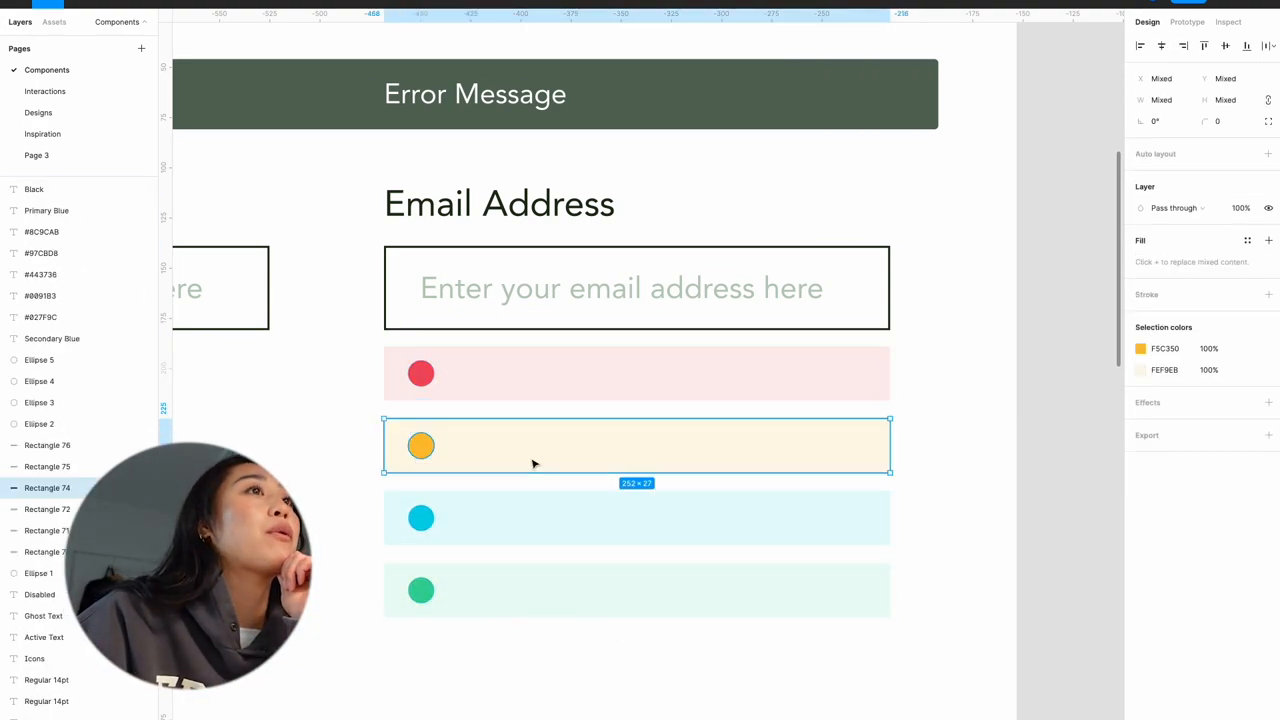
{"action": "left_click", "coordinate": [420, 517]}
{"action": "left_click", "coordinate": [420, 591]}
{"action": "left_click_drag", "start_coordinate": [955, 698], "coordinate": [438, 370]}
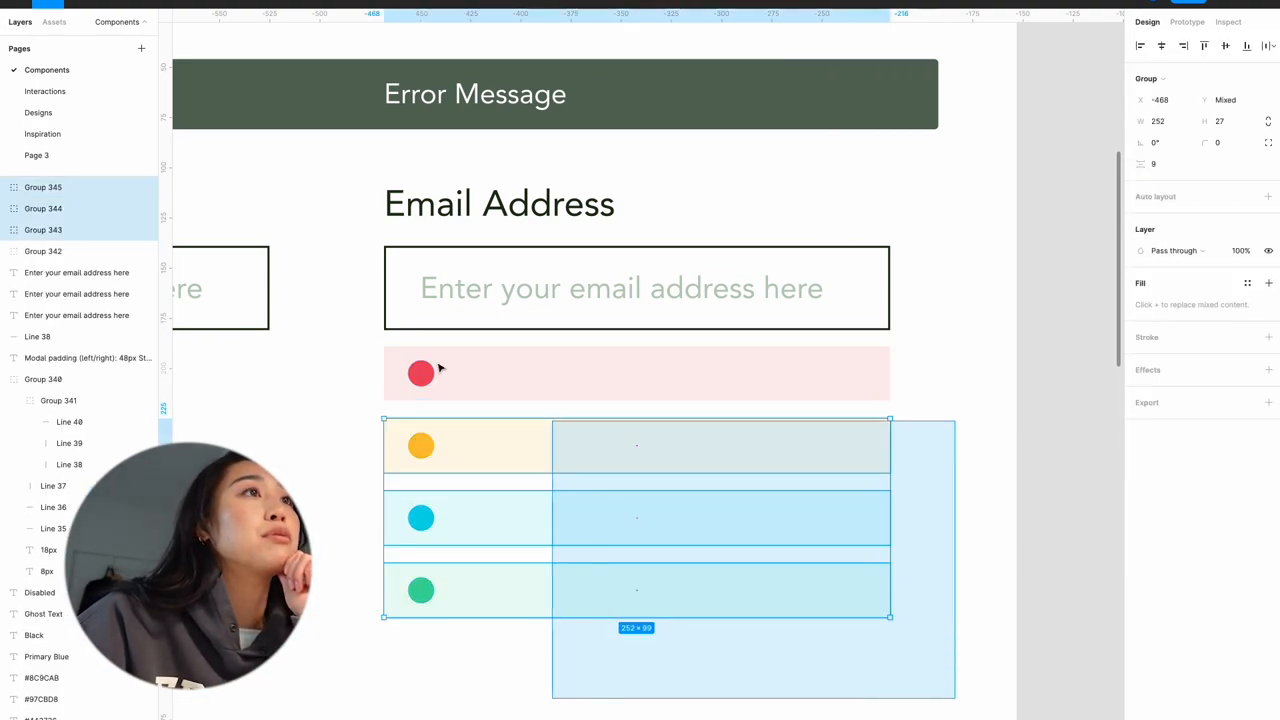
{"action": "left_click_drag", "start_coordinate": [640, 414], "coordinate": [648, 440]}
{"action": "left_click", "coordinate": [312, 451]}
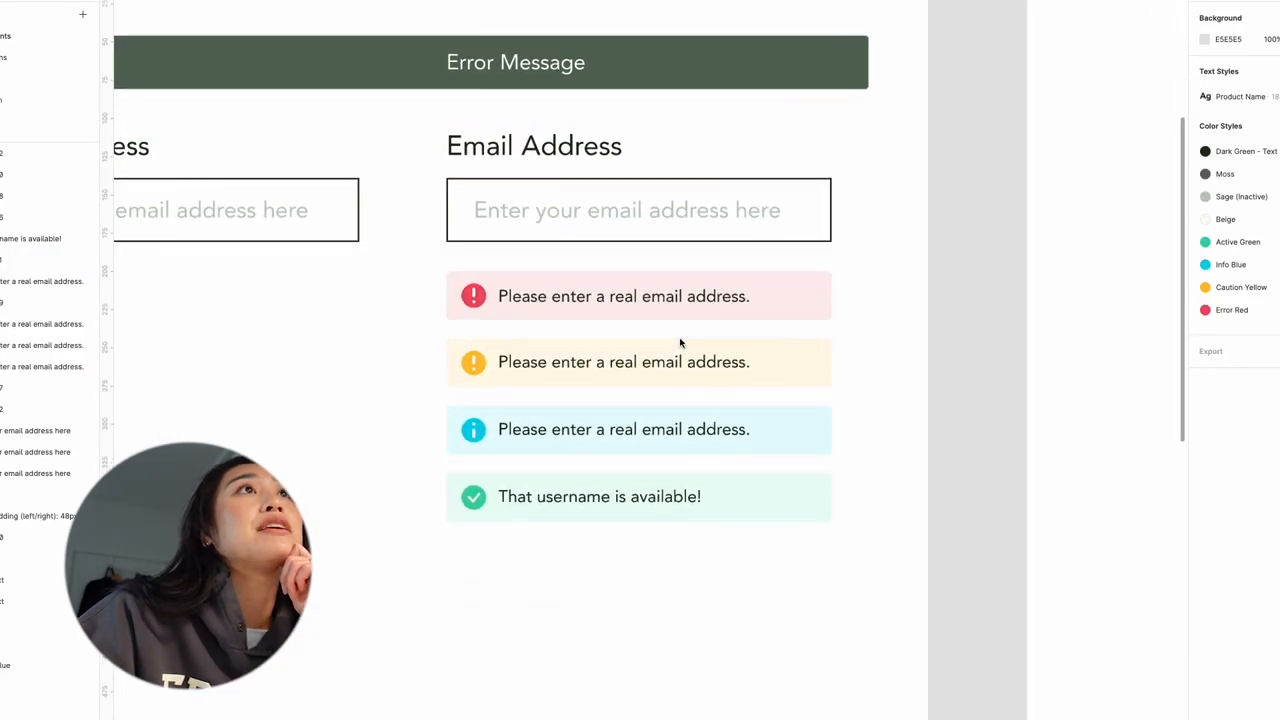
{"action": "scroll", "coordinate": [680, 343], "scroll_direction": "up", "scroll_amount": 2}
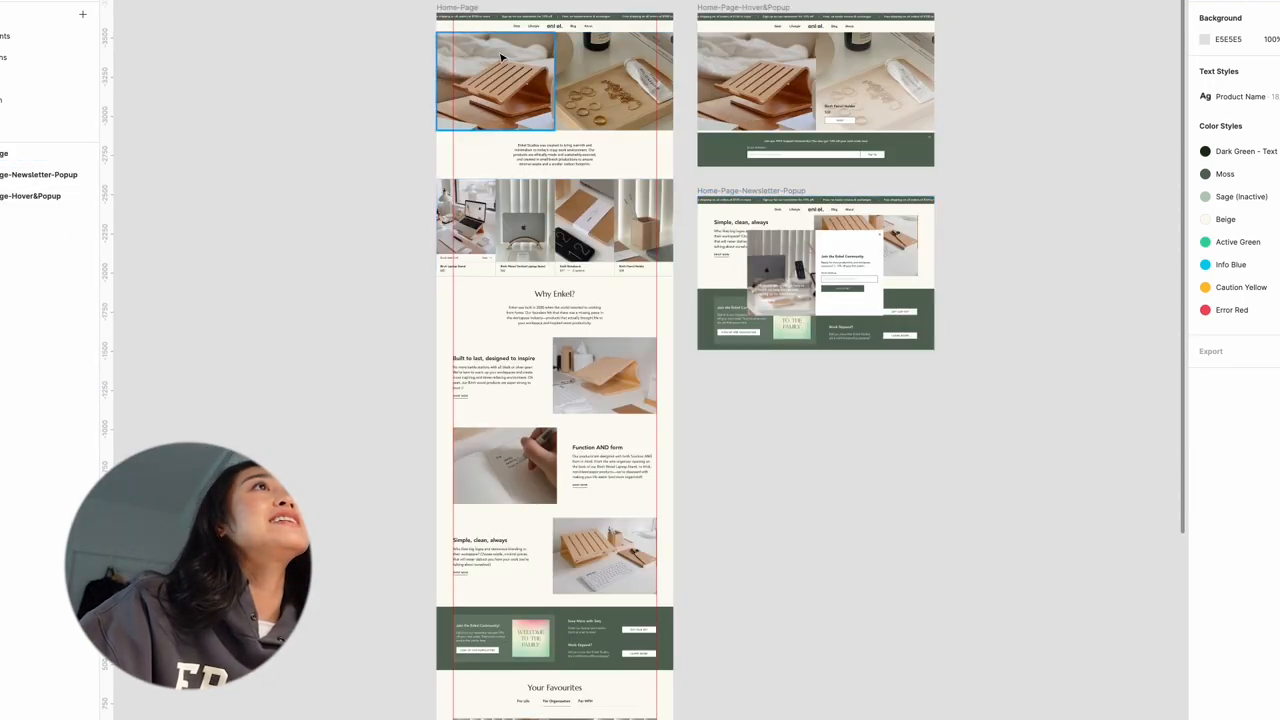
{"action": "scroll", "coordinate": [498, 55], "scroll_direction": "up", "scroll_amount": 2}
{"action": "scroll", "coordinate": [498, 55], "scroll_direction": "up", "scroll_amount": 2}
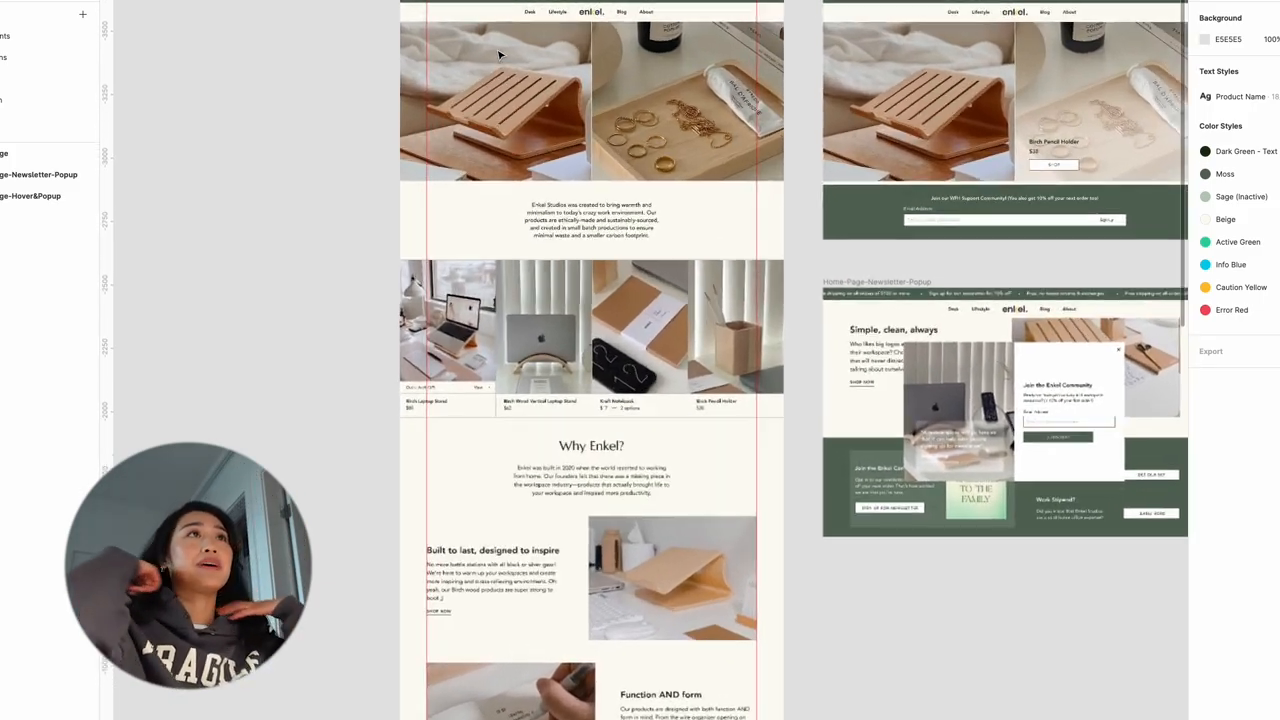
{"action": "scroll", "coordinate": [498, 55], "scroll_direction": "up", "scroll_amount": 3}
{"action": "scroll", "coordinate": [498, 55], "scroll_direction": "up", "scroll_amount": 2}
{"action": "scroll", "coordinate": [498, 55], "scroll_direction": "up", "scroll_amount": 2}
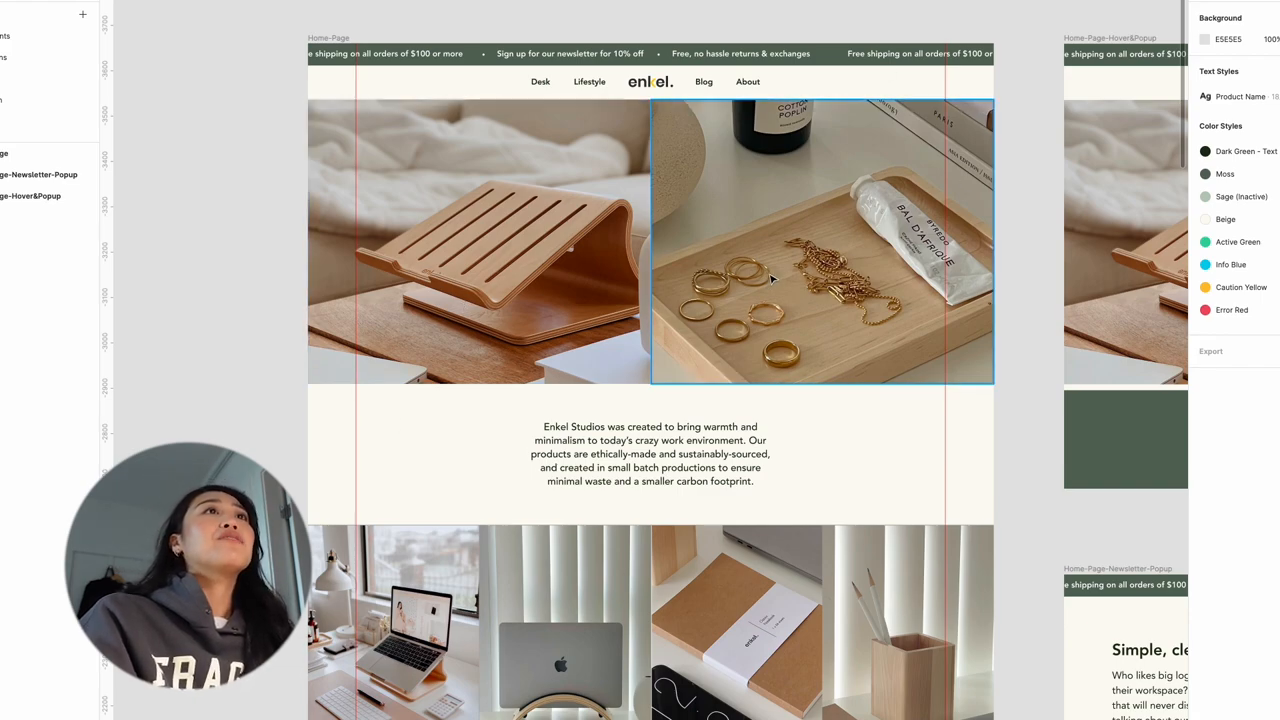
{"action": "scroll", "coordinate": [771, 279], "scroll_direction": "right", "scroll_amount": 10}
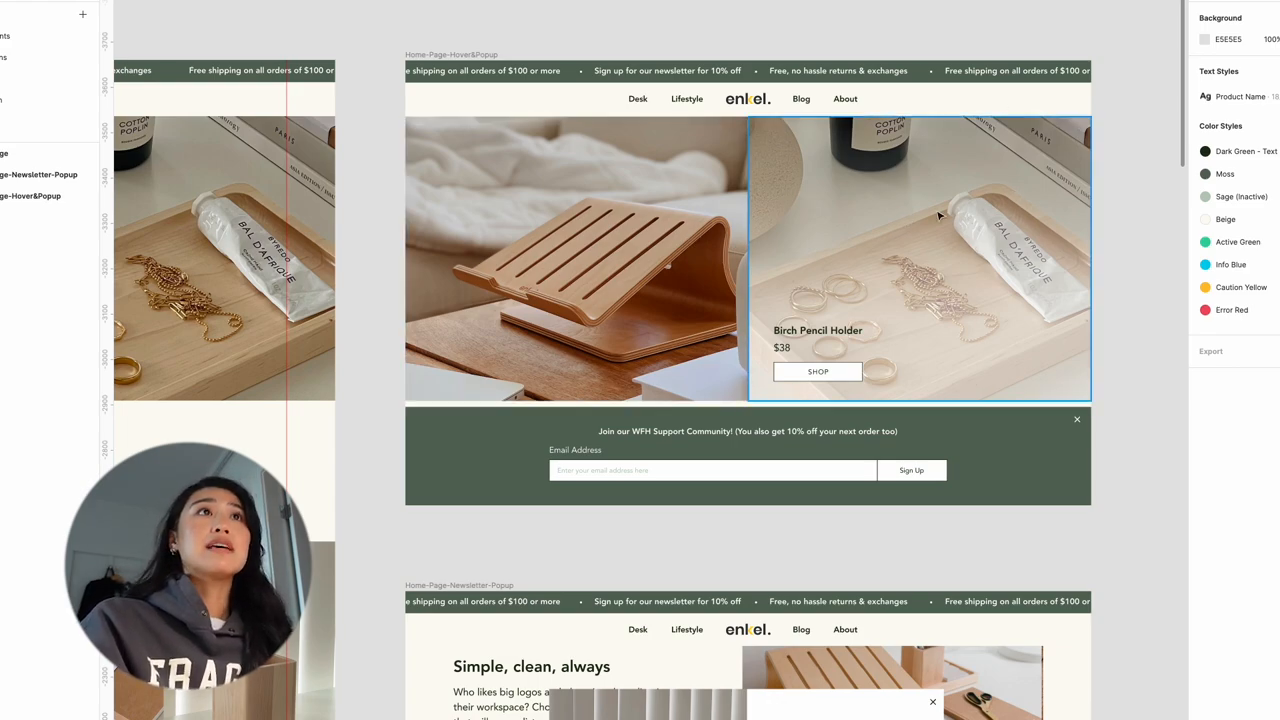
{"action": "scroll", "coordinate": [805, 350], "scroll_direction": "left", "scroll_amount": 10}
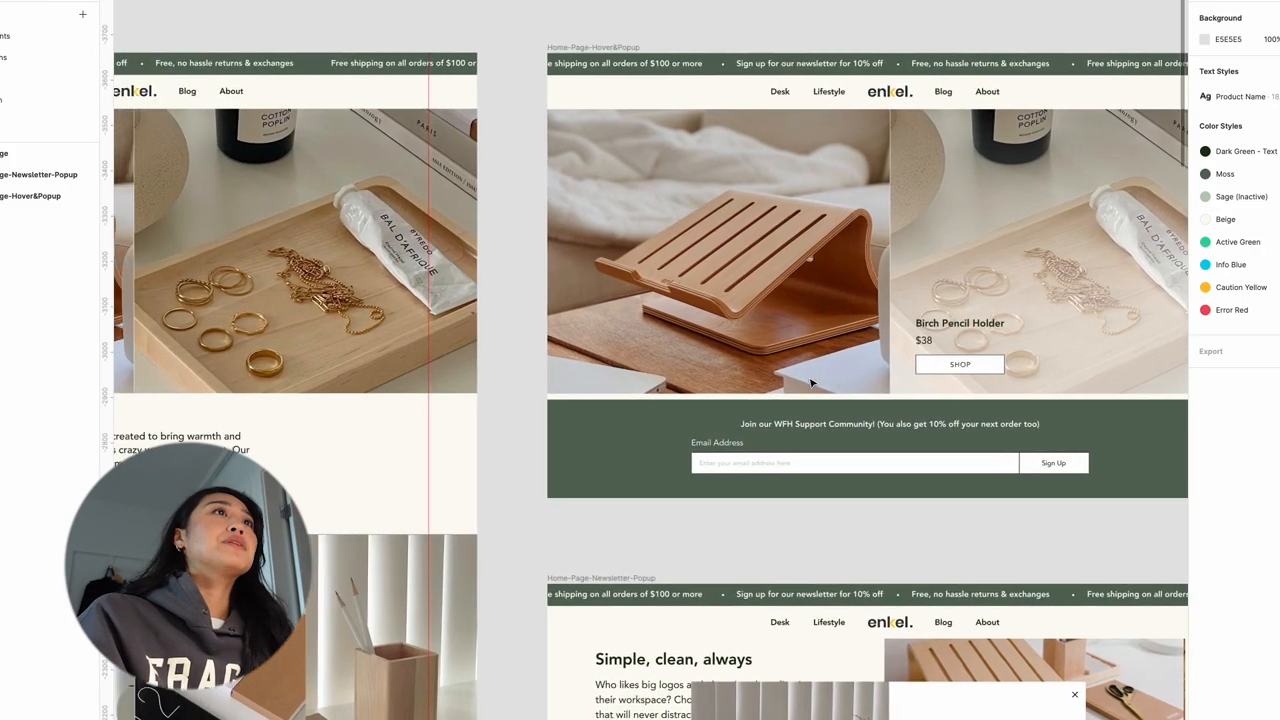
{"action": "scroll", "coordinate": [811, 383], "scroll_direction": "down", "scroll_amount": 1}
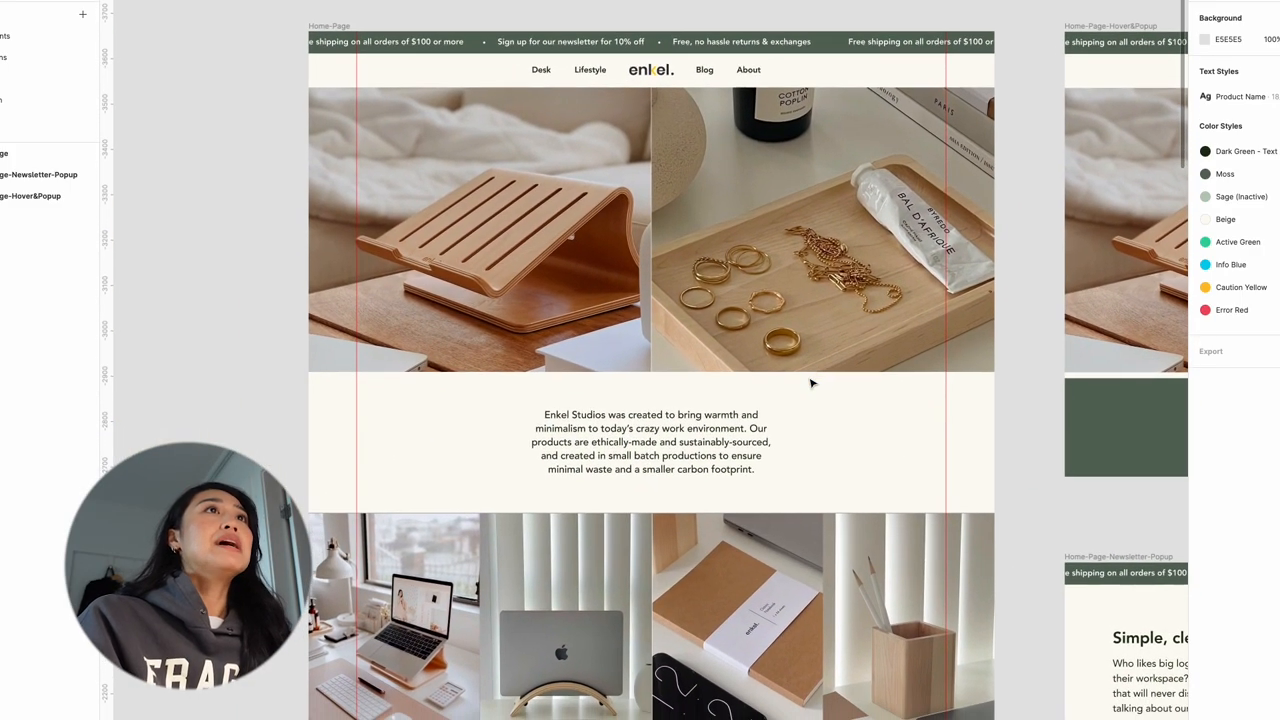
{"action": "scroll", "coordinate": [811, 383], "scroll_direction": "down", "scroll_amount": 2}
{"action": "scroll", "coordinate": [811, 383], "scroll_direction": "down", "scroll_amount": 2}
{"action": "scroll", "coordinate": [811, 383], "scroll_direction": "down", "scroll_amount": 1}
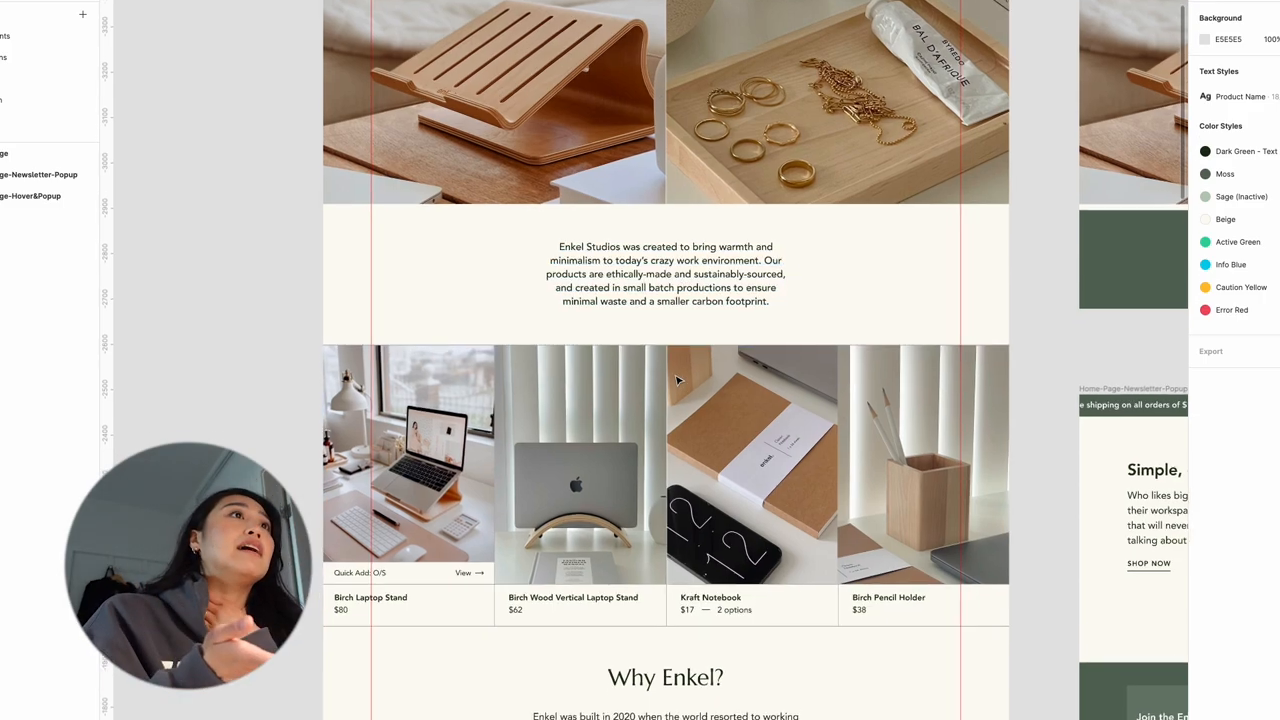
{"action": "scroll", "coordinate": [679, 294], "scroll_direction": "down", "scroll_amount": 2}
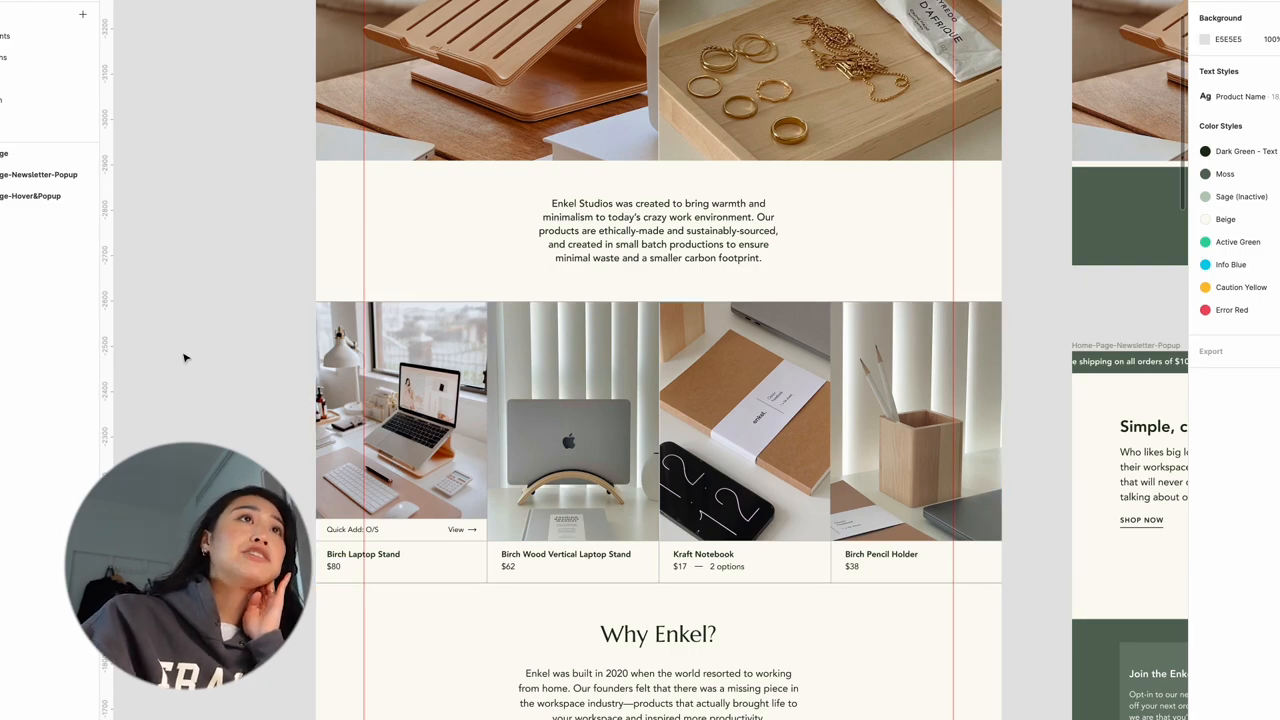
{"action": "scroll", "coordinate": [297, 411], "scroll_direction": "down", "scroll_amount": 2}
{"action": "scroll", "coordinate": [297, 411], "scroll_direction": "down", "scroll_amount": 1}
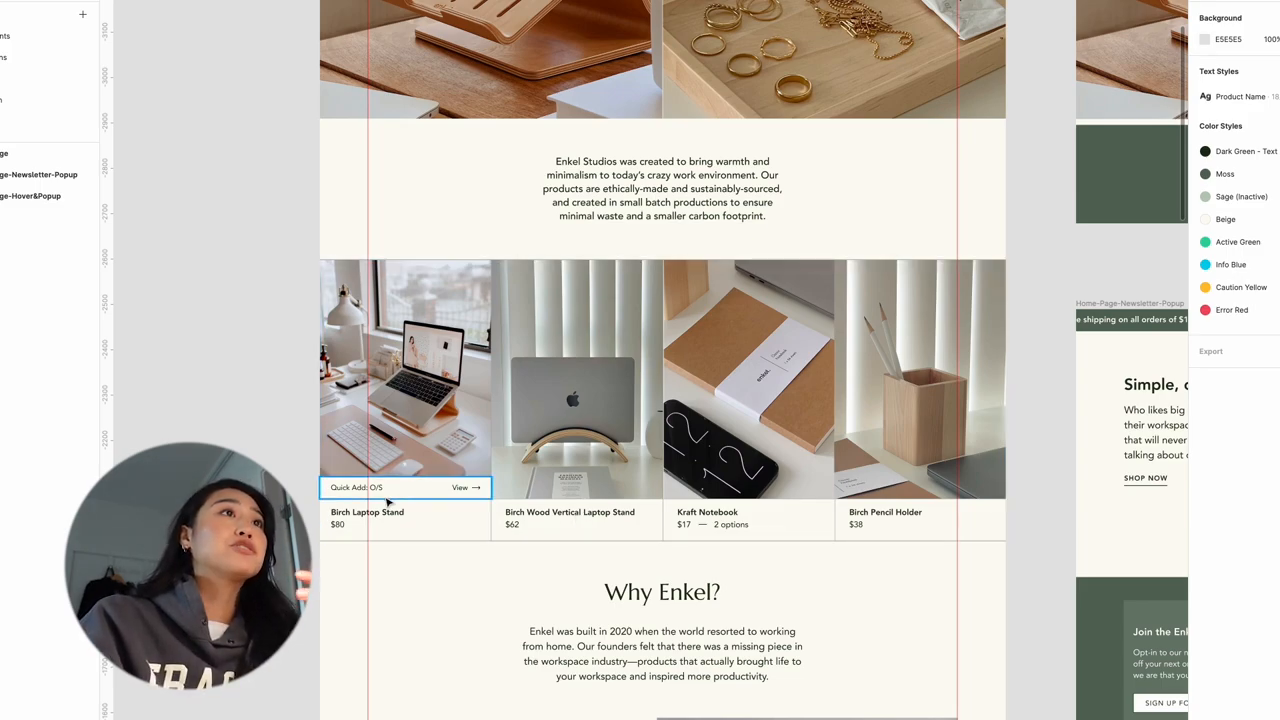
{"action": "scroll", "coordinate": [400, 495], "scroll_direction": "down", "scroll_amount": 3}
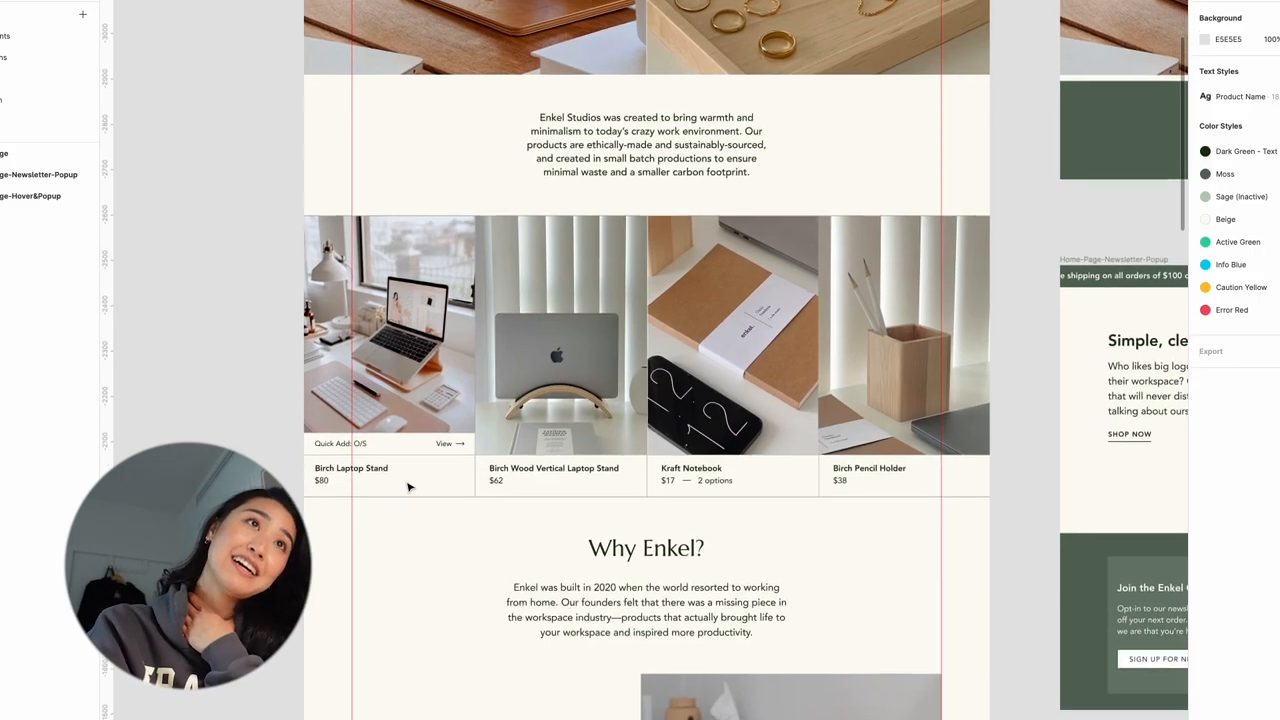
{"action": "scroll", "coordinate": [408, 487], "scroll_direction": "down", "scroll_amount": 1}
{"action": "scroll", "coordinate": [408, 487], "scroll_direction": "down", "scroll_amount": 2}
{"action": "scroll", "coordinate": [408, 487], "scroll_direction": "down", "scroll_amount": 1}
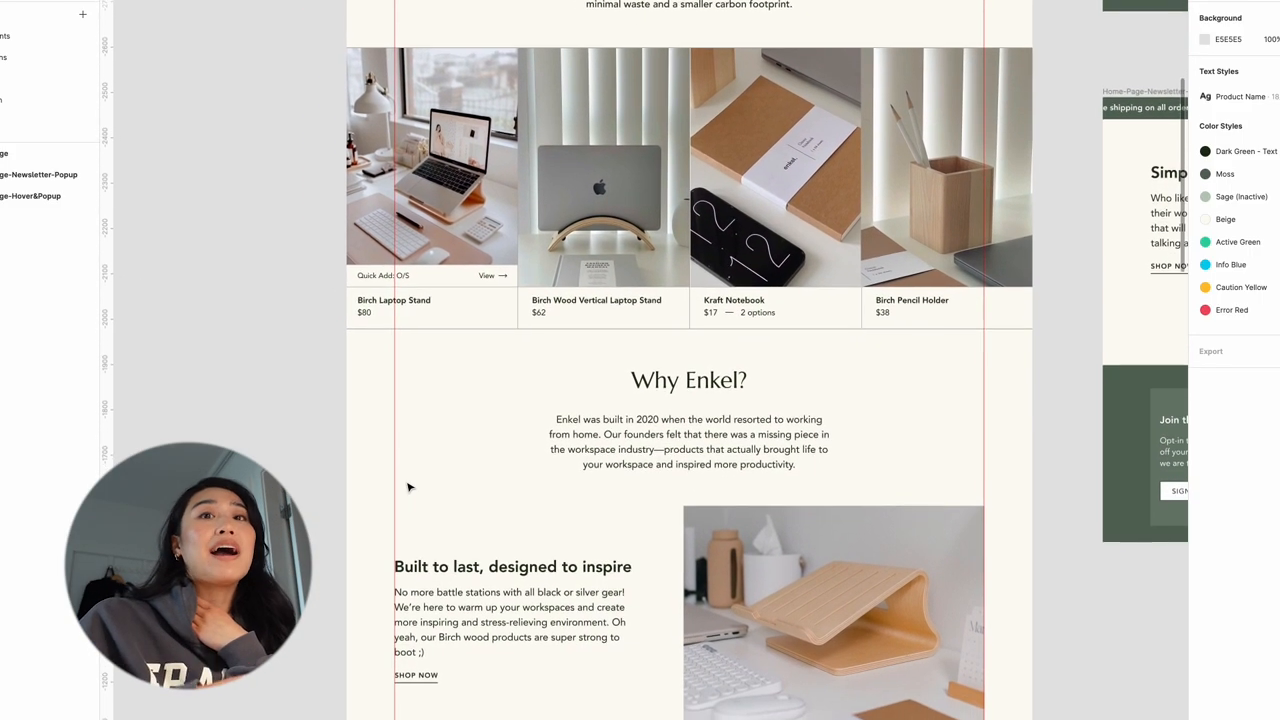
{"action": "scroll", "coordinate": [408, 487], "scroll_direction": "down", "scroll_amount": 1}
{"action": "scroll", "coordinate": [408, 487], "scroll_direction": "down", "scroll_amount": 1}
{"action": "scroll", "coordinate": [408, 487], "scroll_direction": "down", "scroll_amount": 1}
{"action": "scroll", "coordinate": [409, 486], "scroll_direction": "down", "scroll_amount": 1}
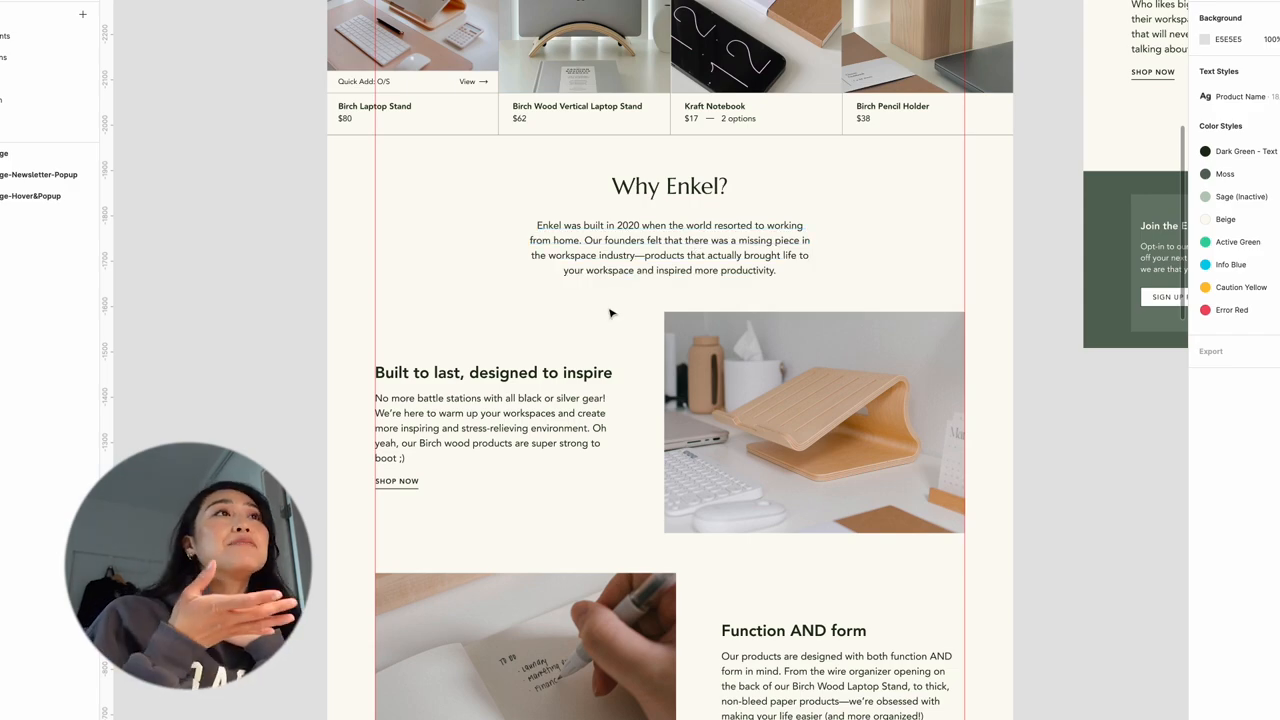
{"action": "scroll", "coordinate": [611, 313], "scroll_direction": "down", "scroll_amount": 2}
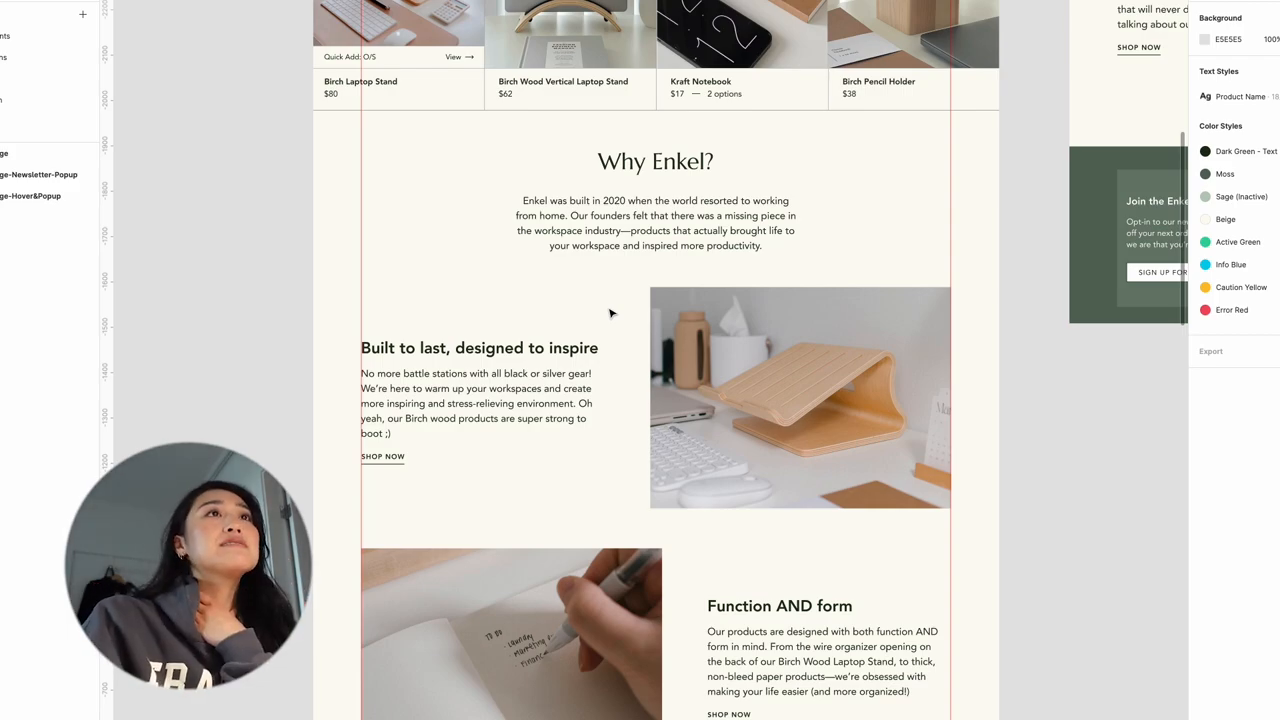
{"action": "scroll", "coordinate": [611, 313], "scroll_direction": "down", "scroll_amount": 2}
{"action": "scroll", "coordinate": [610, 318], "scroll_direction": "down", "scroll_amount": 2}
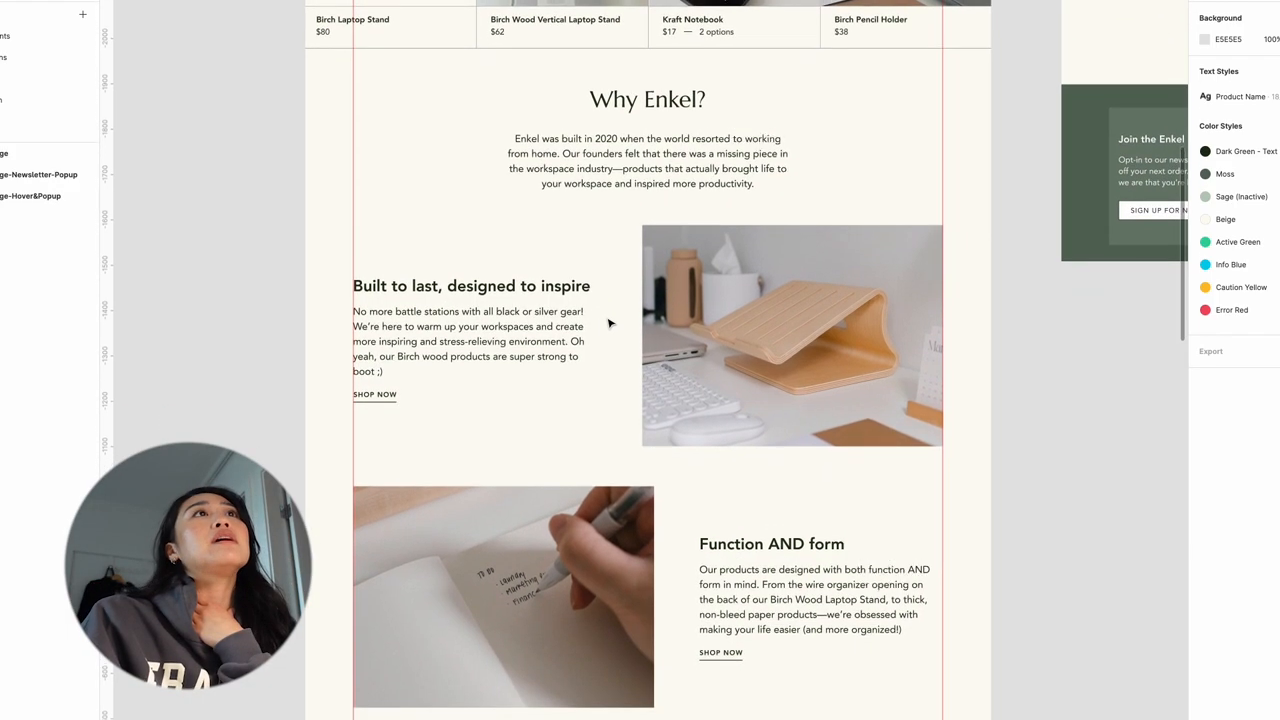
{"action": "scroll", "coordinate": [609, 322], "scroll_direction": "down", "scroll_amount": 2}
{"action": "scroll", "coordinate": [609, 322], "scroll_direction": "down", "scroll_amount": 1}
{"action": "scroll", "coordinate": [609, 322], "scroll_direction": "down", "scroll_amount": 1}
{"action": "scroll", "coordinate": [609, 322], "scroll_direction": "down", "scroll_amount": 2}
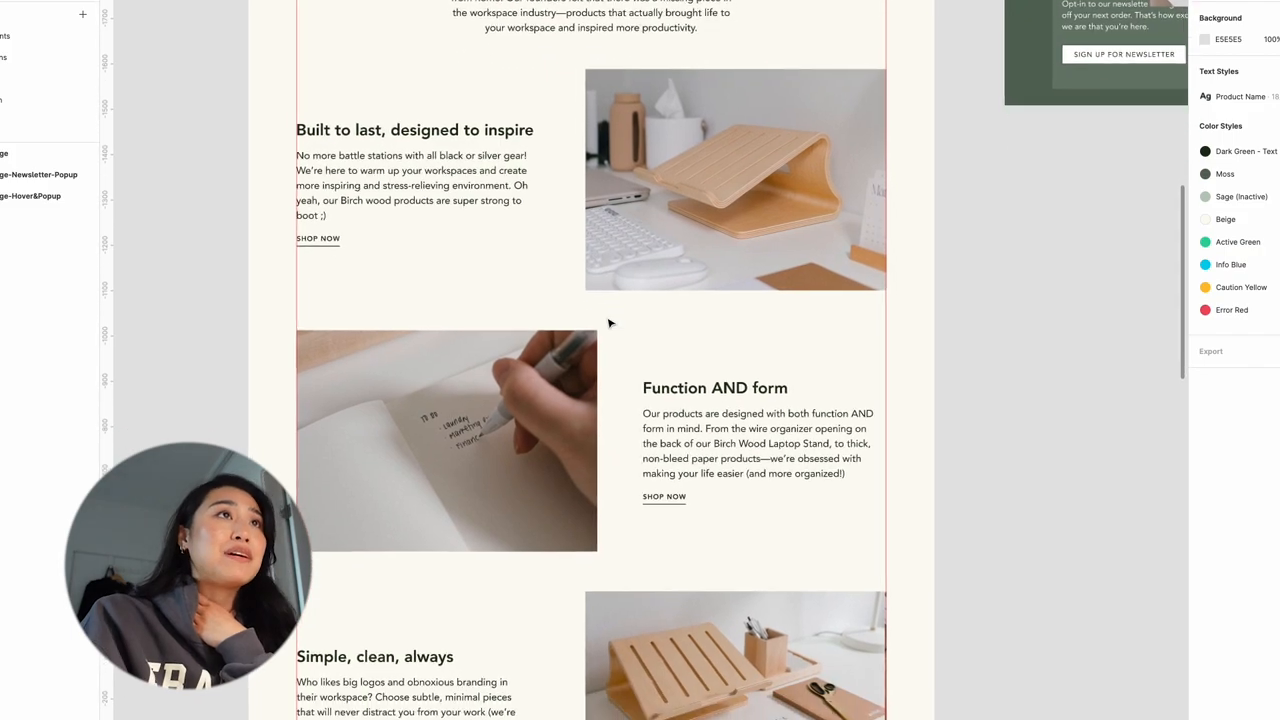
{"action": "scroll", "coordinate": [609, 322], "scroll_direction": "down", "scroll_amount": 1}
{"action": "scroll", "coordinate": [609, 322], "scroll_direction": "down", "scroll_amount": 1}
{"action": "scroll", "coordinate": [609, 322], "scroll_direction": "down", "scroll_amount": 2}
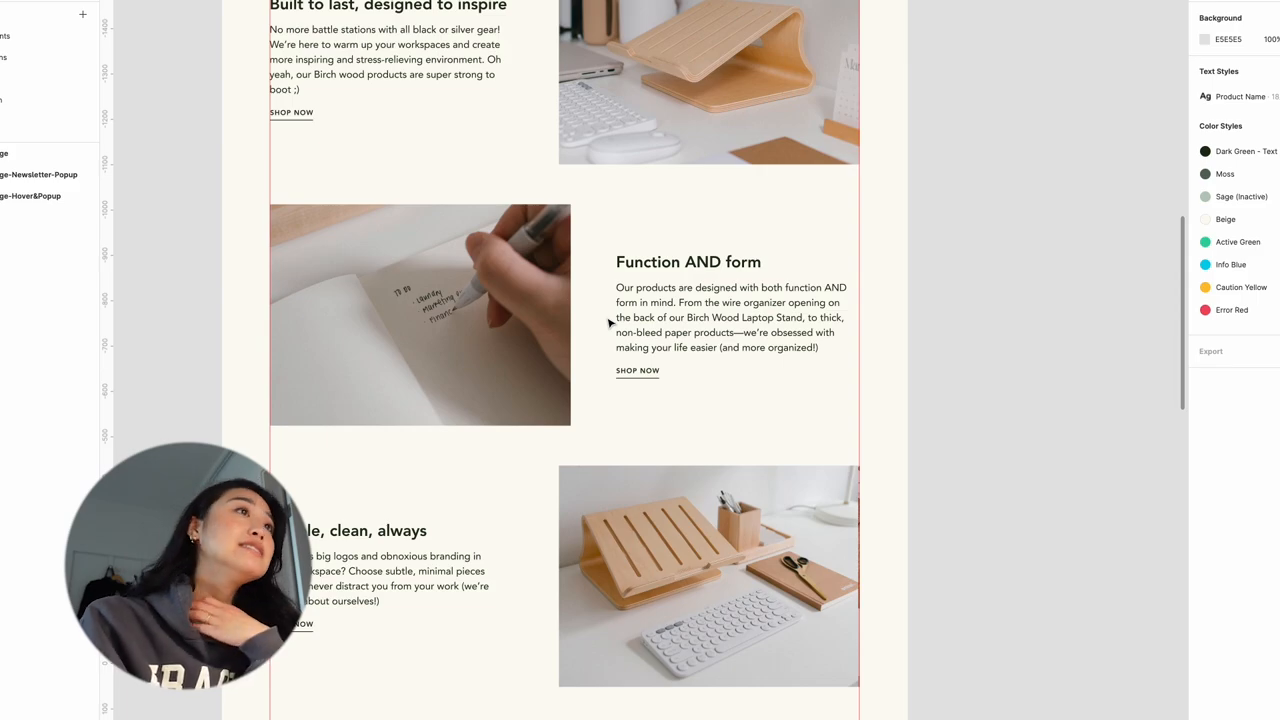
{"action": "scroll", "coordinate": [609, 360], "scroll_direction": "down", "scroll_amount": 8}
{"action": "scroll", "coordinate": [452, 428], "scroll_direction": "up", "scroll_amount": 5}
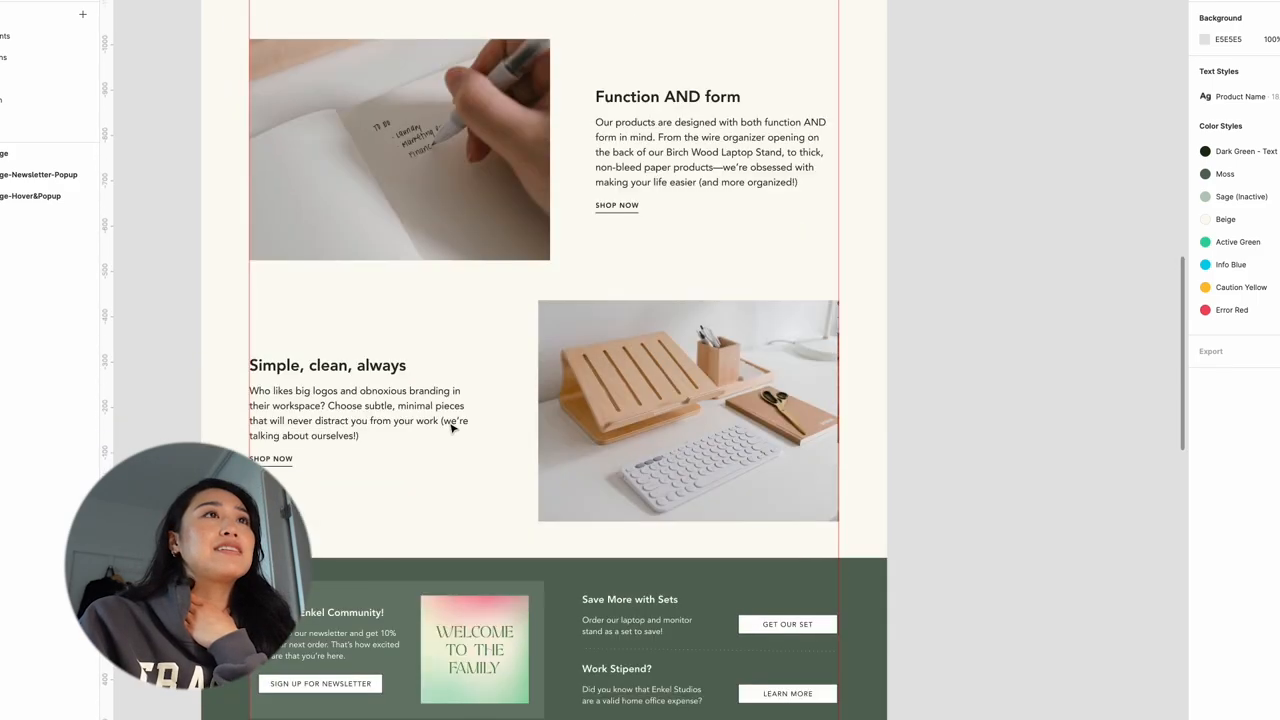
{"action": "scroll", "coordinate": [452, 428], "scroll_direction": "up", "scroll_amount": 2}
{"action": "scroll", "coordinate": [452, 428], "scroll_direction": "down", "scroll_amount": 5}
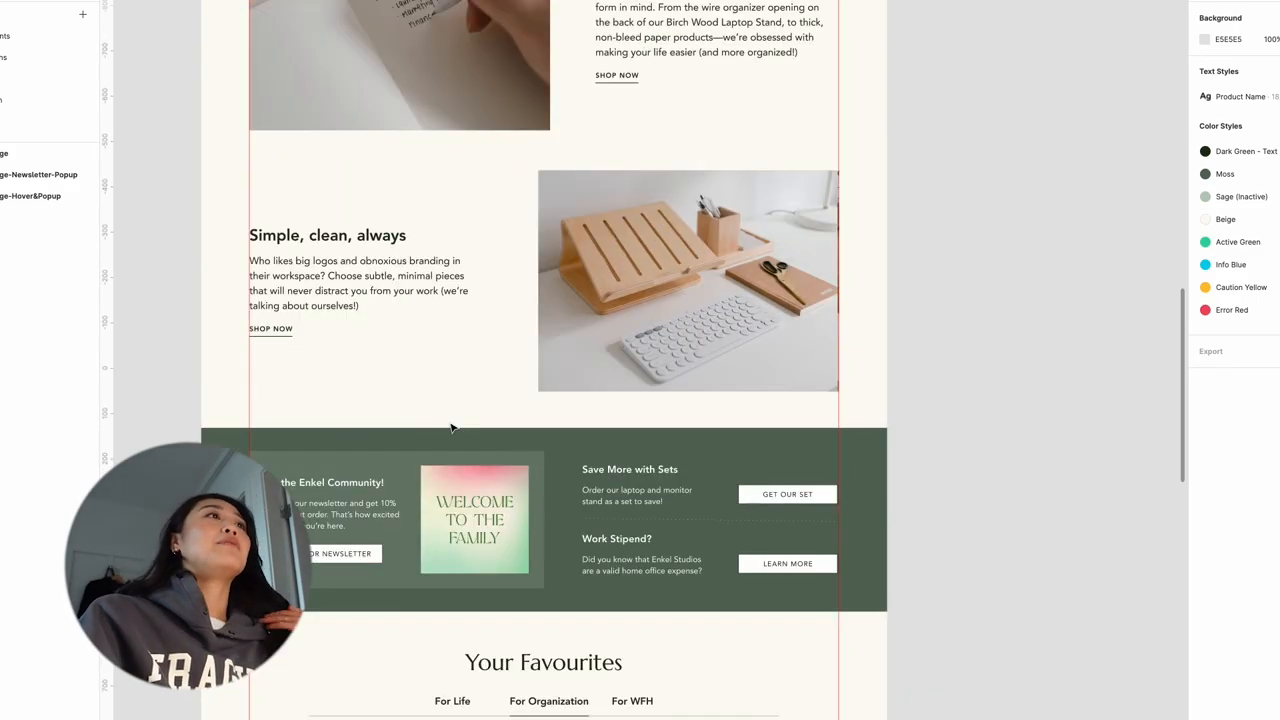
{"action": "scroll", "coordinate": [452, 428], "scroll_direction": "down", "scroll_amount": 1}
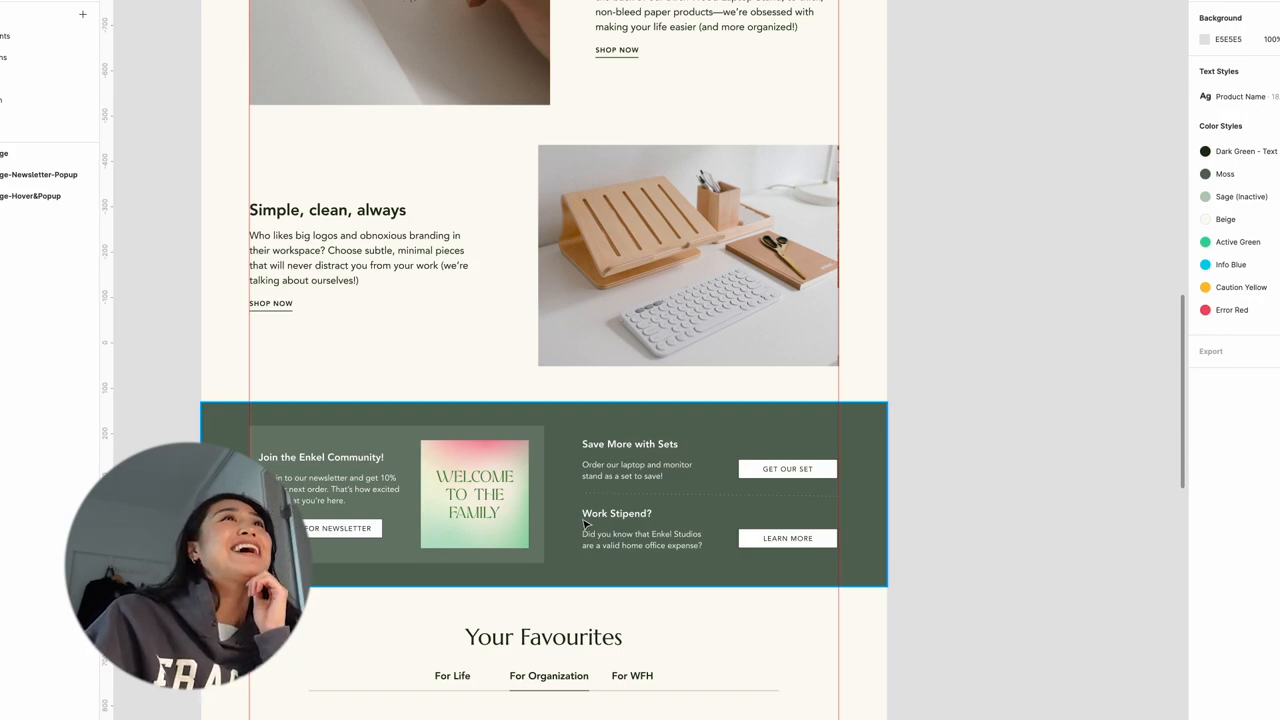
{"action": "scroll", "coordinate": [586, 523], "scroll_direction": "down", "scroll_amount": 5}
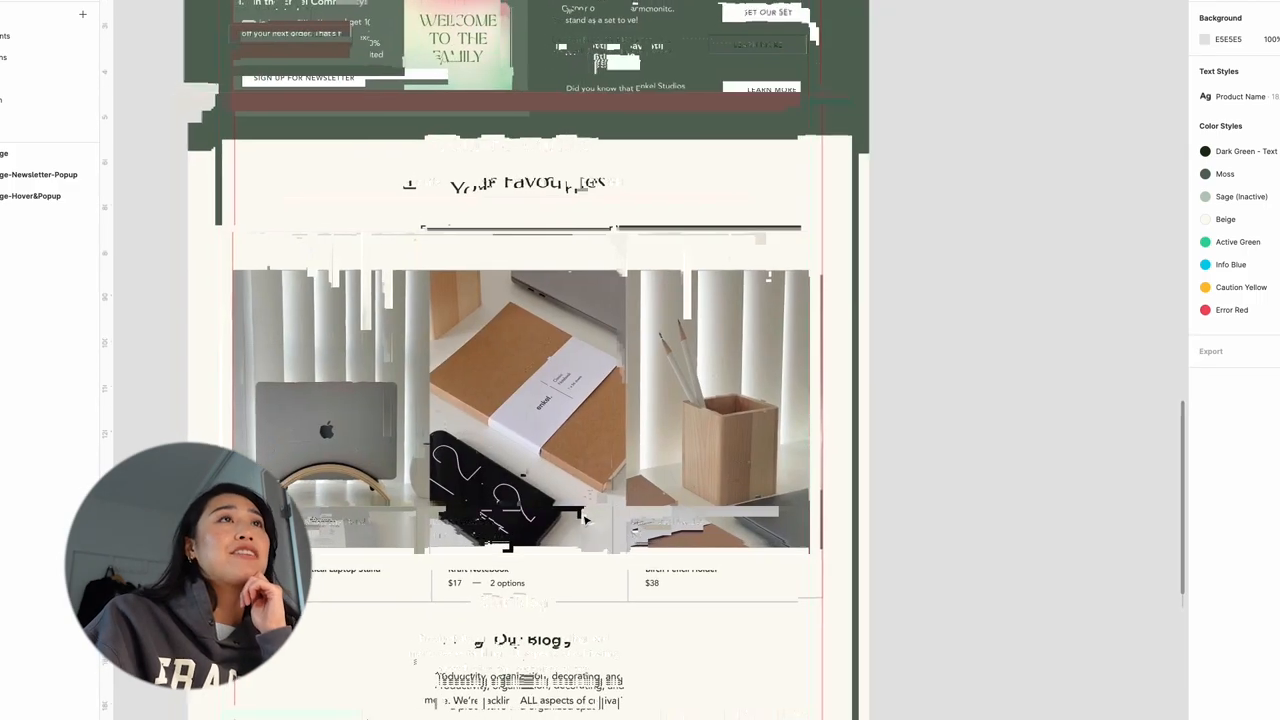
{"action": "scroll", "coordinate": [586, 518], "scroll_direction": "left", "scroll_amount": 2}
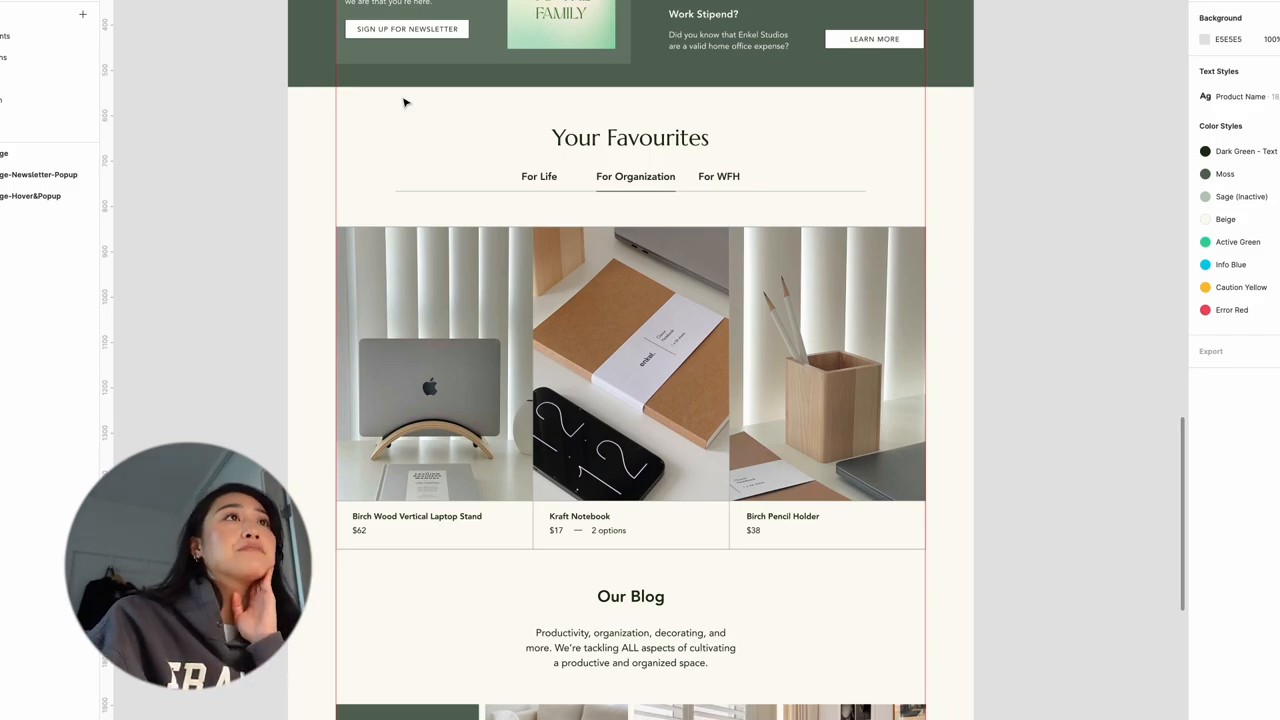
{"action": "scroll", "coordinate": [401, 343], "scroll_direction": "down", "scroll_amount": 1}
{"action": "scroll", "coordinate": [401, 343], "scroll_direction": "down", "scroll_amount": 3}
{"action": "scroll", "coordinate": [401, 343], "scroll_direction": "down", "scroll_amount": 2}
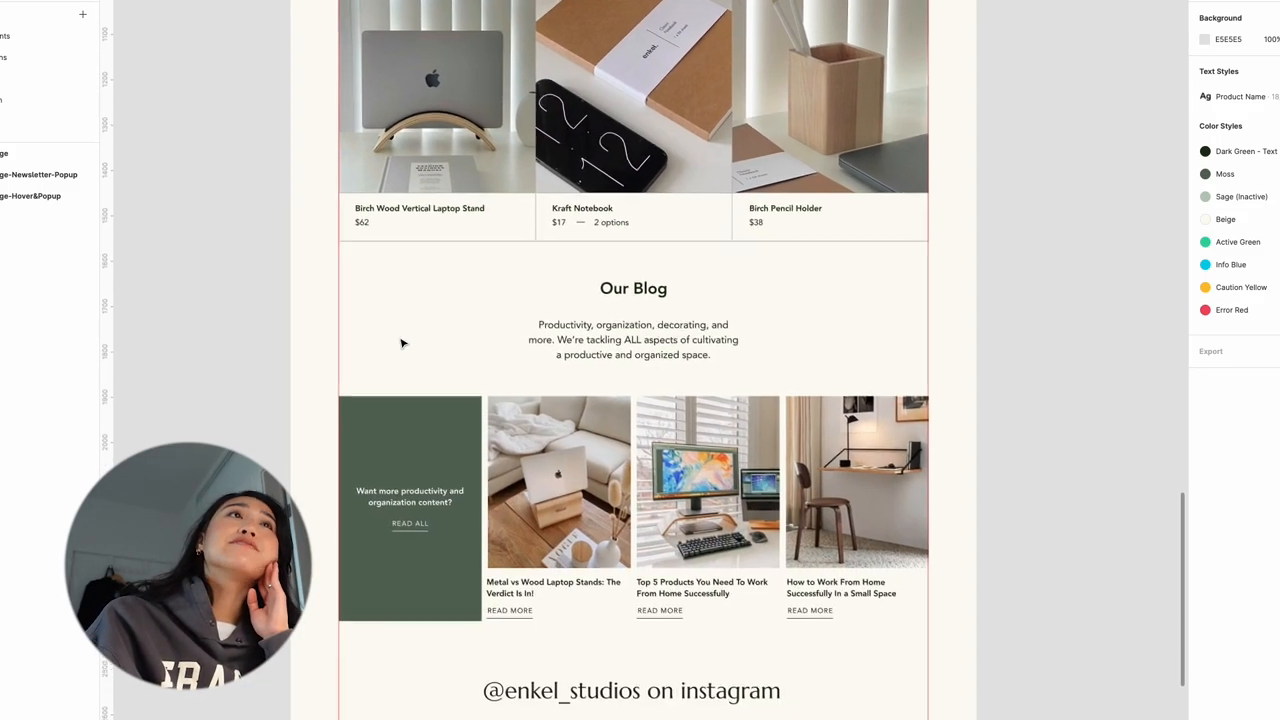
{"action": "scroll", "coordinate": [401, 343], "scroll_direction": "down", "scroll_amount": 2}
{"action": "scroll", "coordinate": [401, 343], "scroll_direction": "down", "scroll_amount": 1}
{"action": "scroll", "coordinate": [401, 343], "scroll_direction": "down", "scroll_amount": 1}
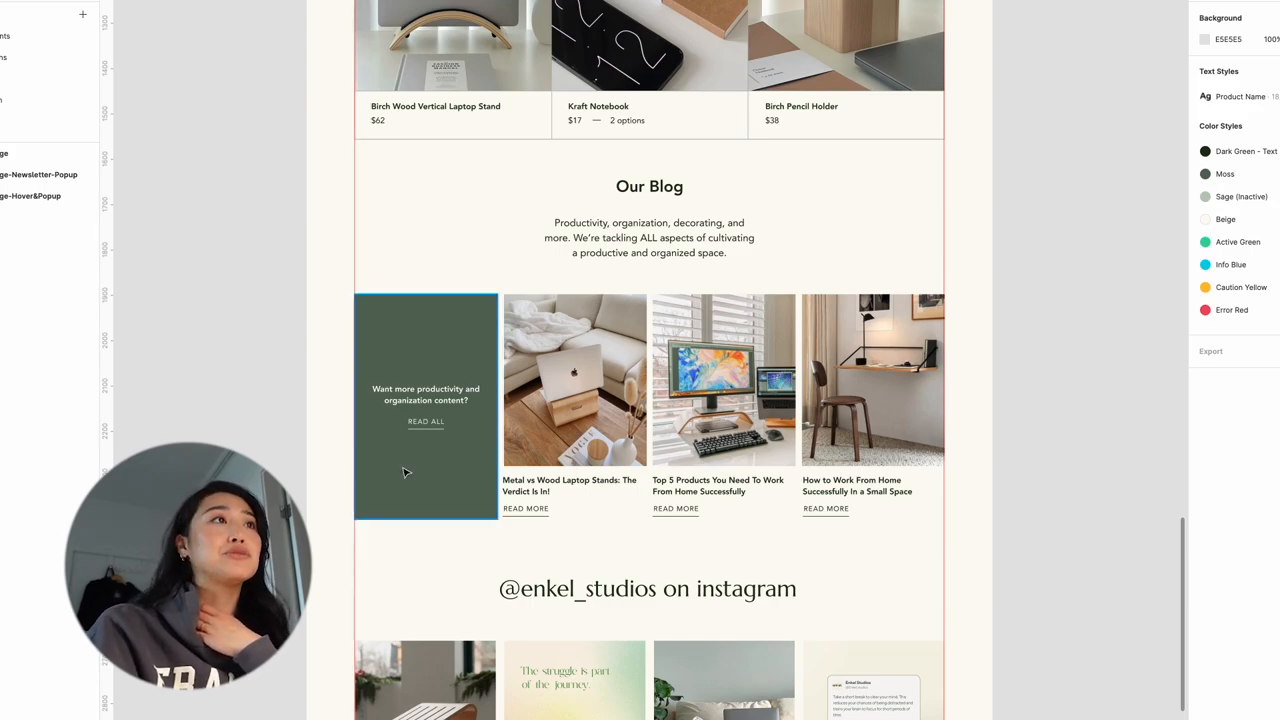
{"action": "scroll", "coordinate": [200, 357], "scroll_direction": "down", "scroll_amount": 5}
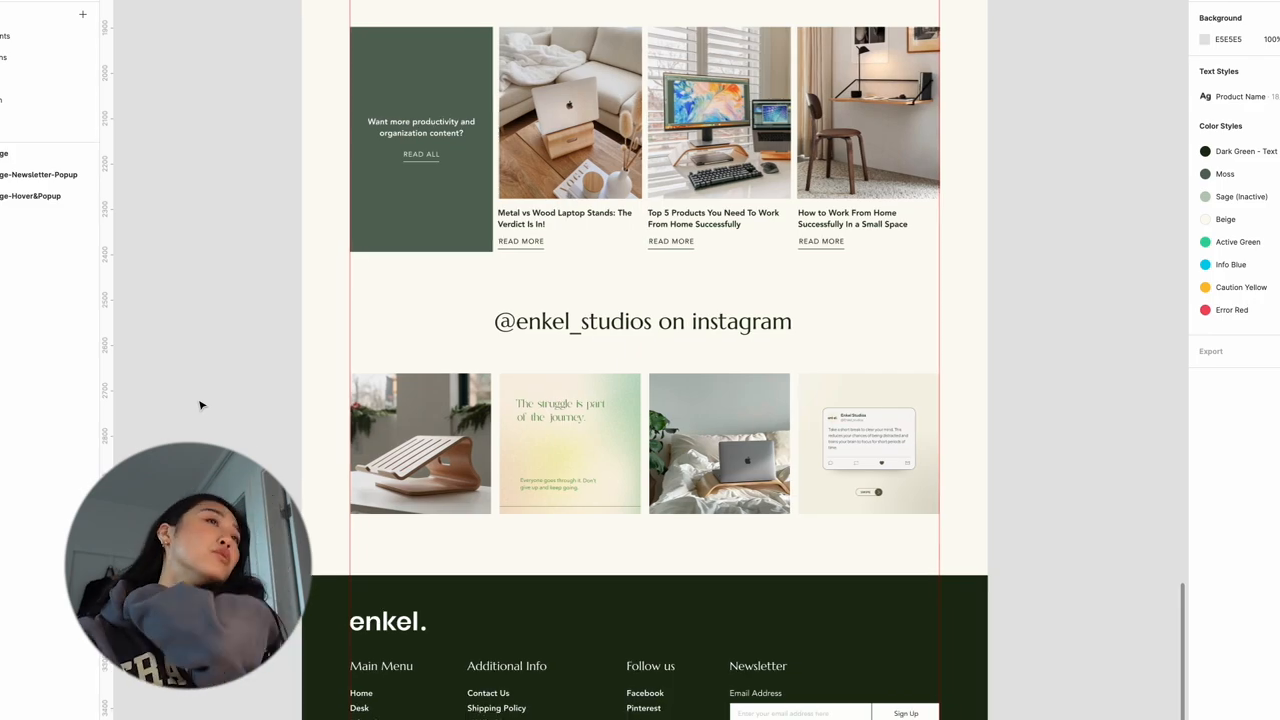
{"action": "scroll", "coordinate": [200, 405], "scroll_direction": "down", "scroll_amount": 1}
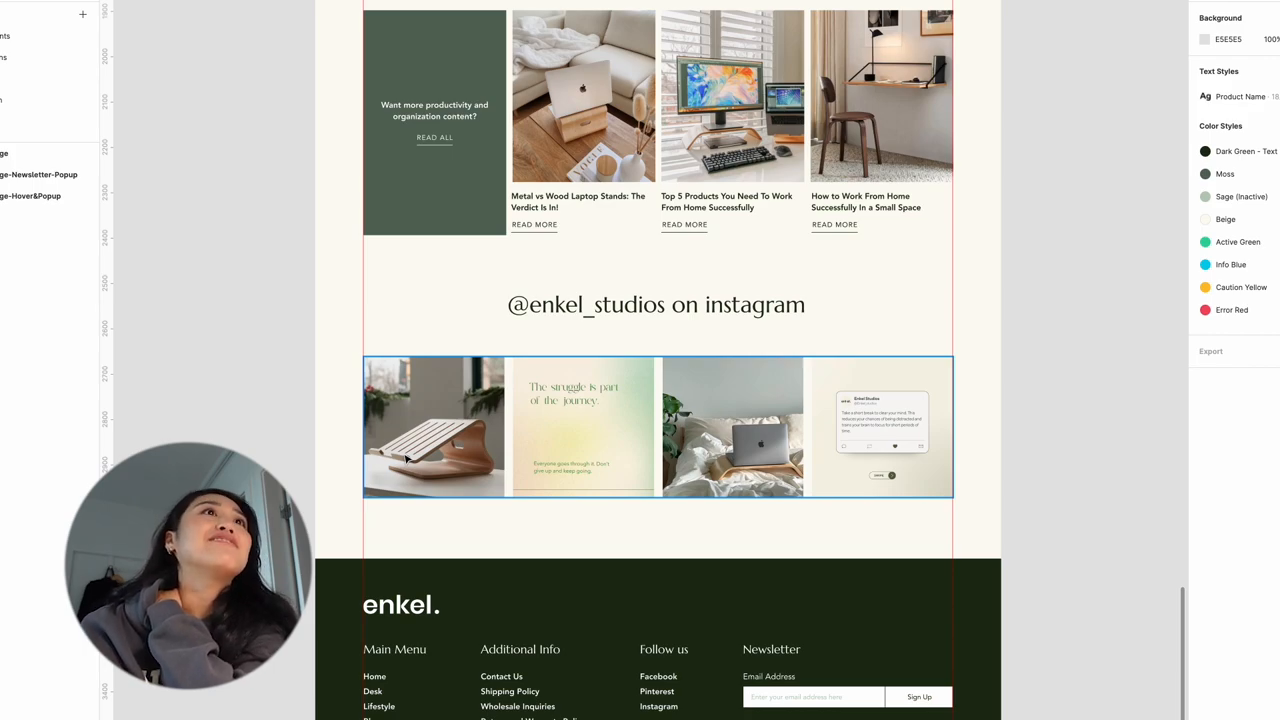
{"action": "scroll", "coordinate": [407, 457], "scroll_direction": "down", "scroll_amount": 2}
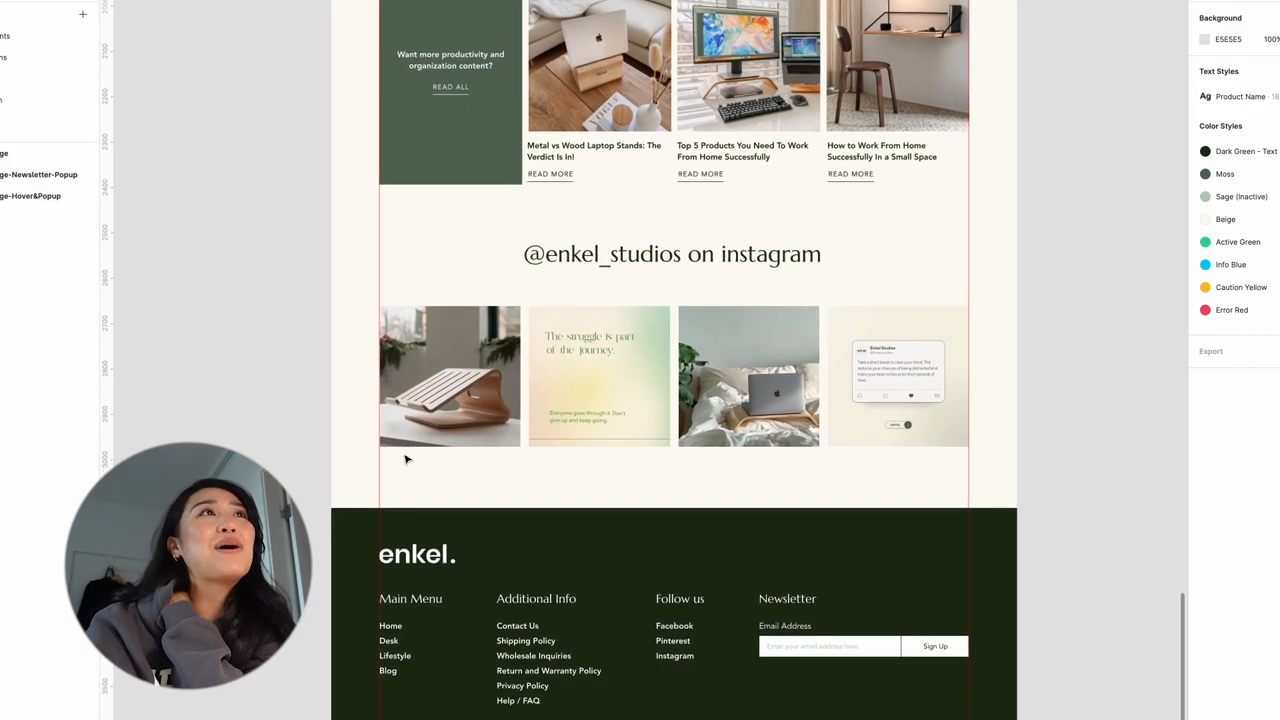